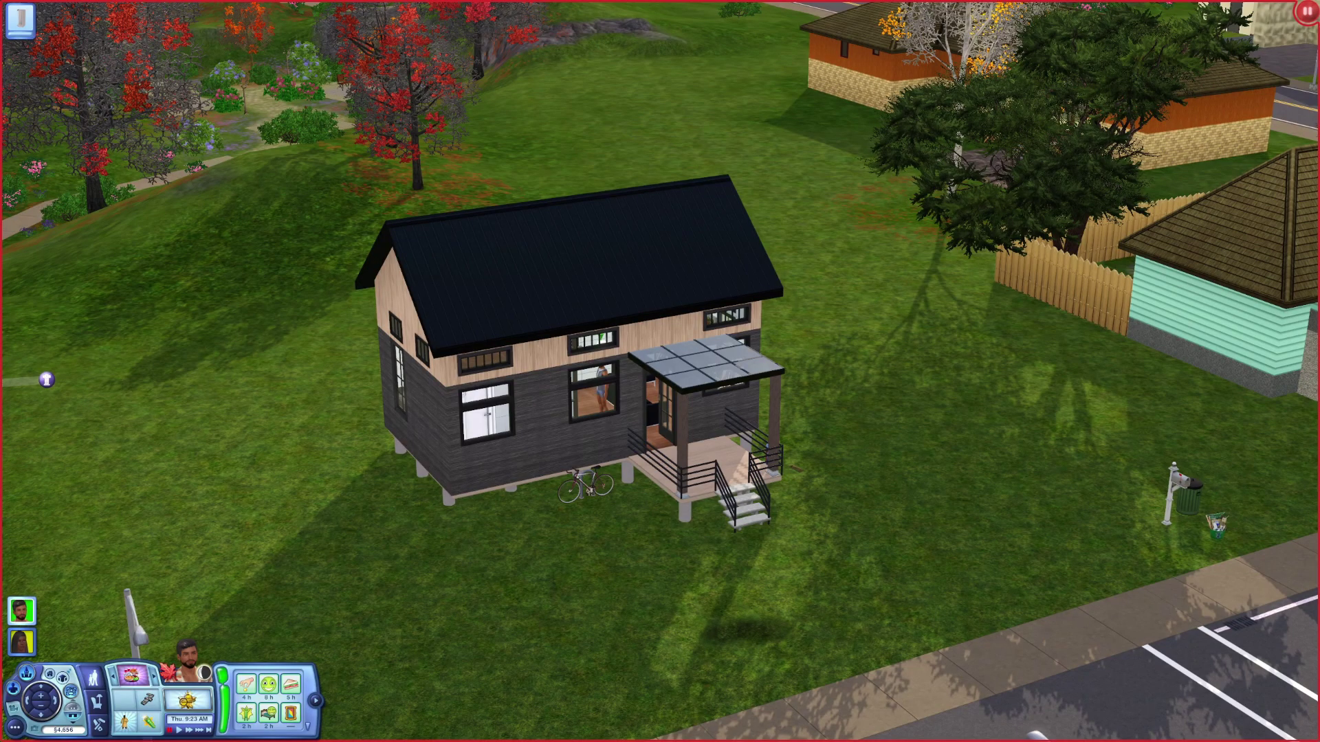
Survey the house lot and surrounding town, including the hills, downtown area and coastline.
scroll(892, 492, "down", 8)
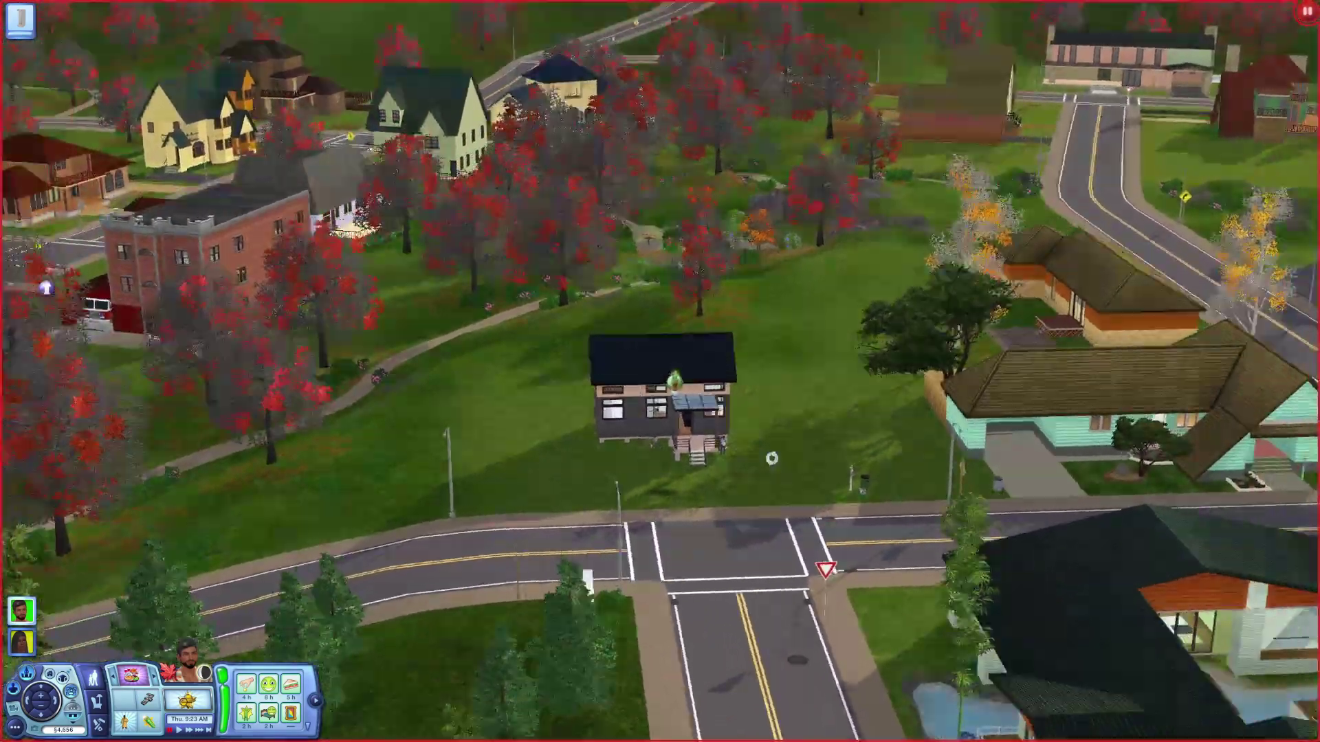
scroll(772, 458, "up", 5)
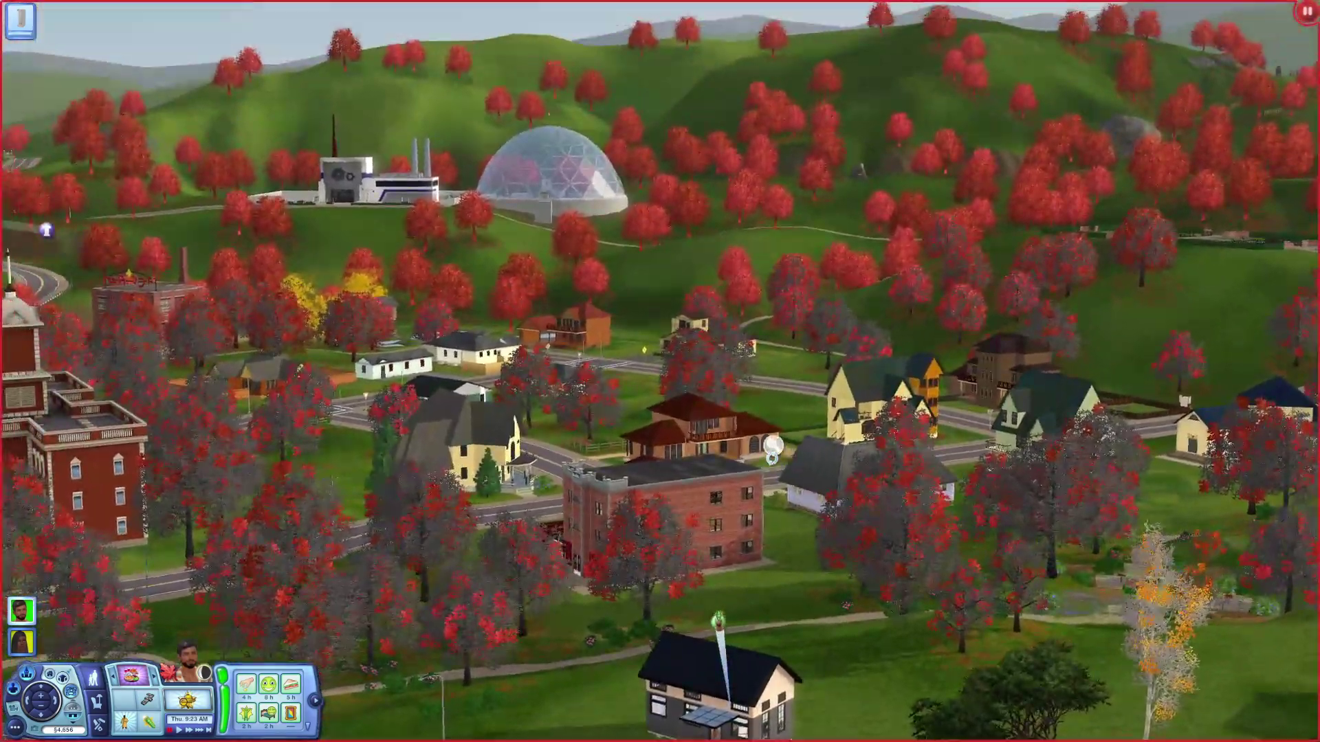
scroll(772, 448, "up", 2)
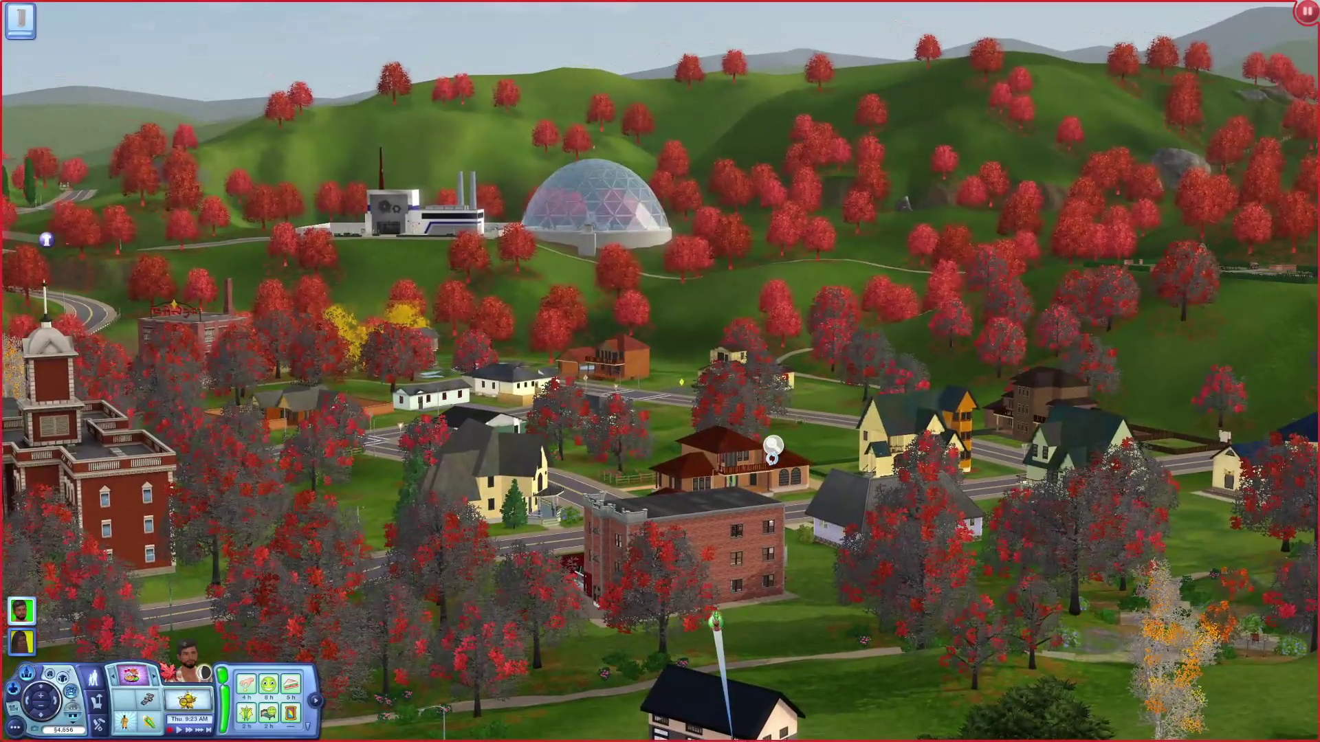
key("Left")
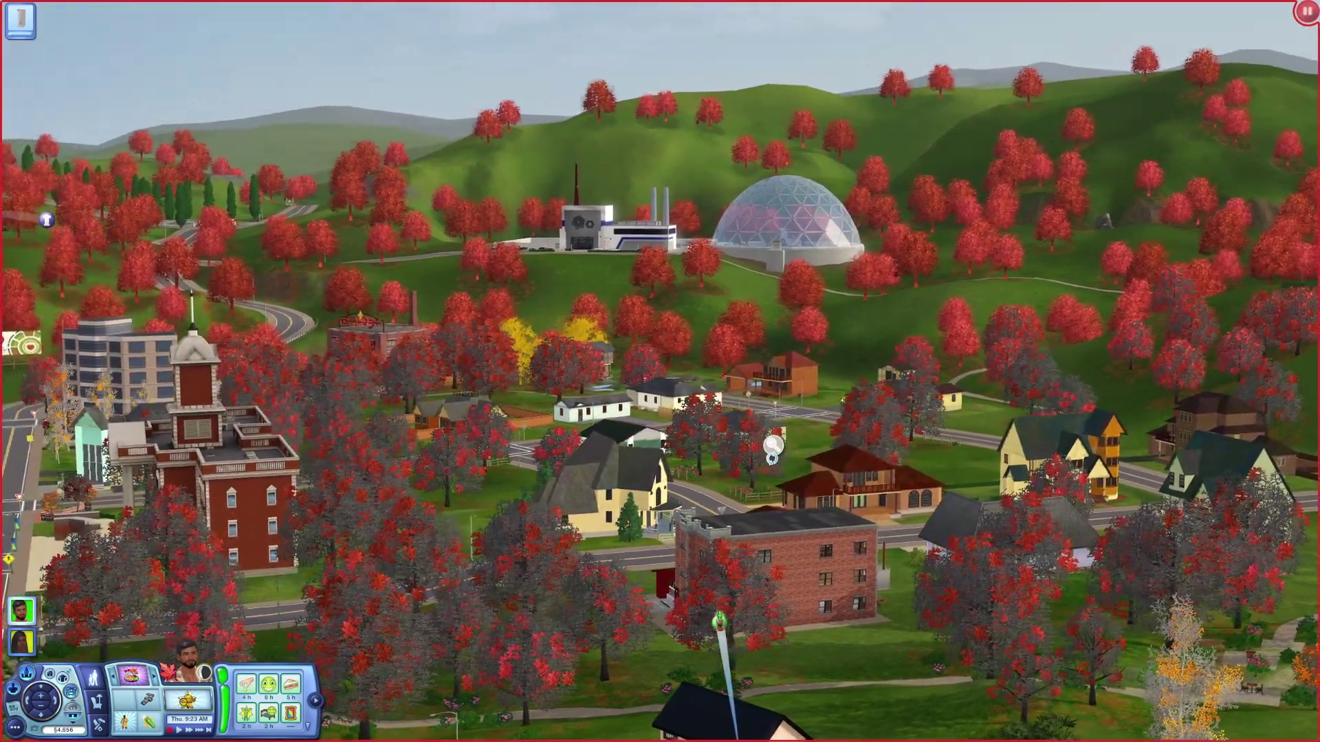
key("Left")
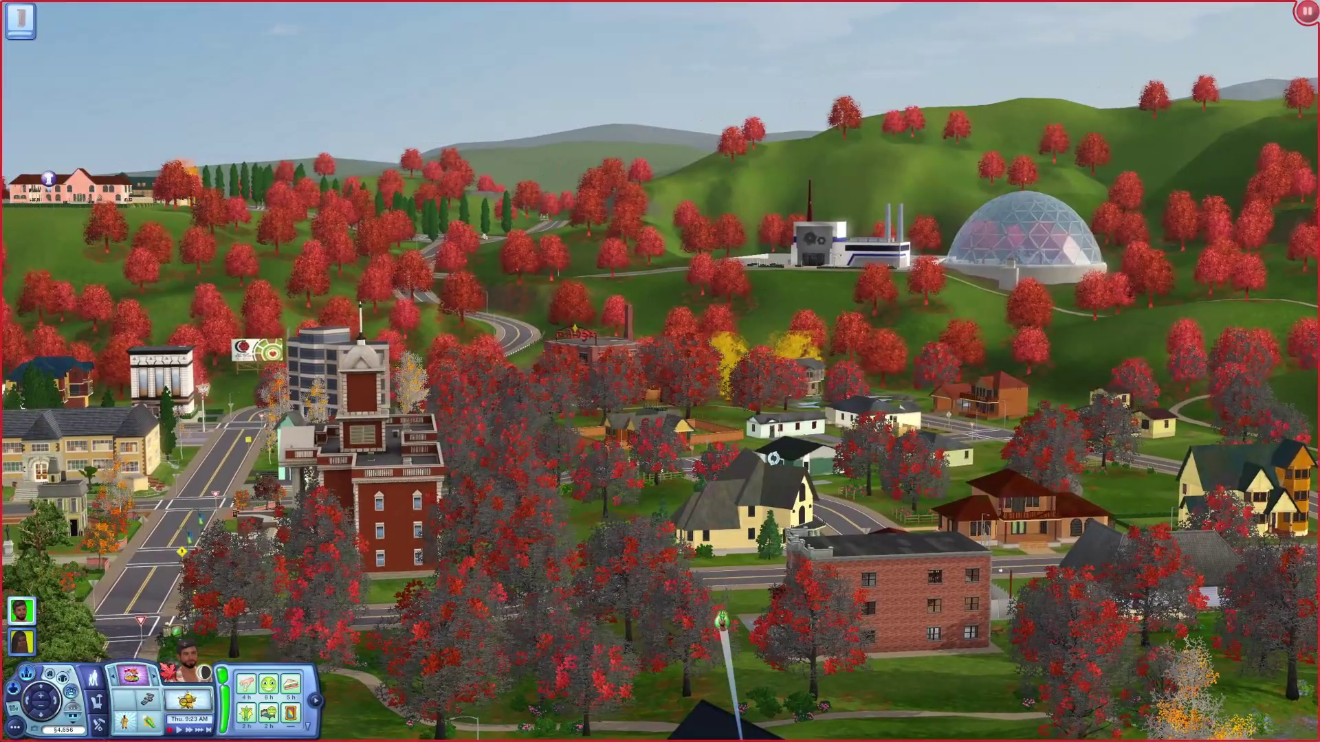
key("Left")
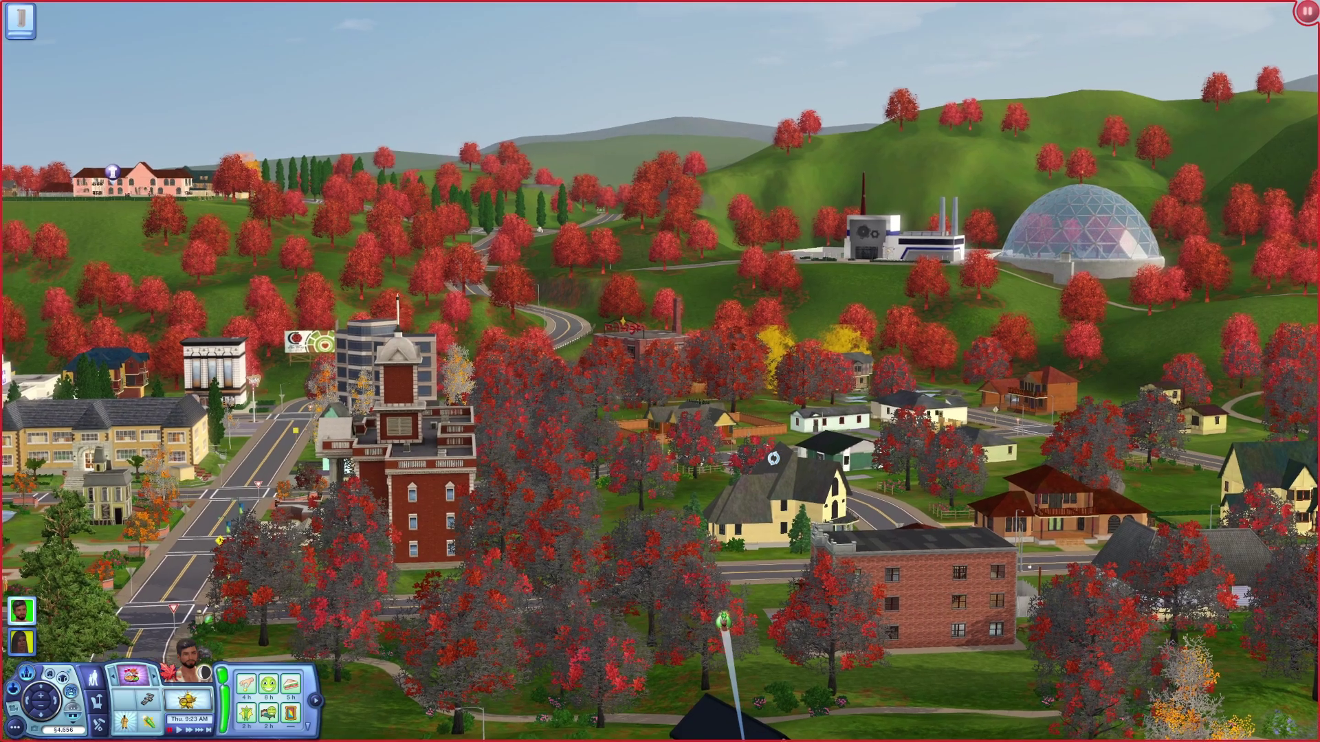
key("Left")
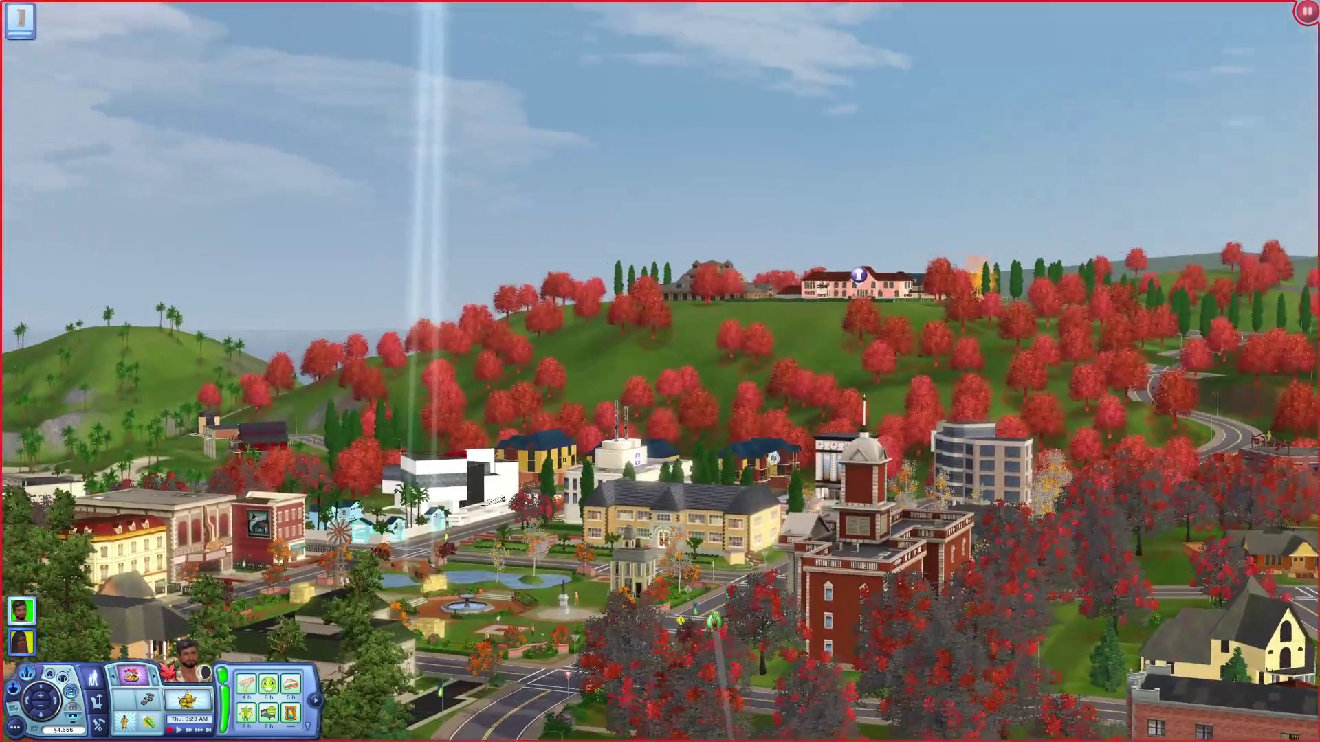
key("Left")
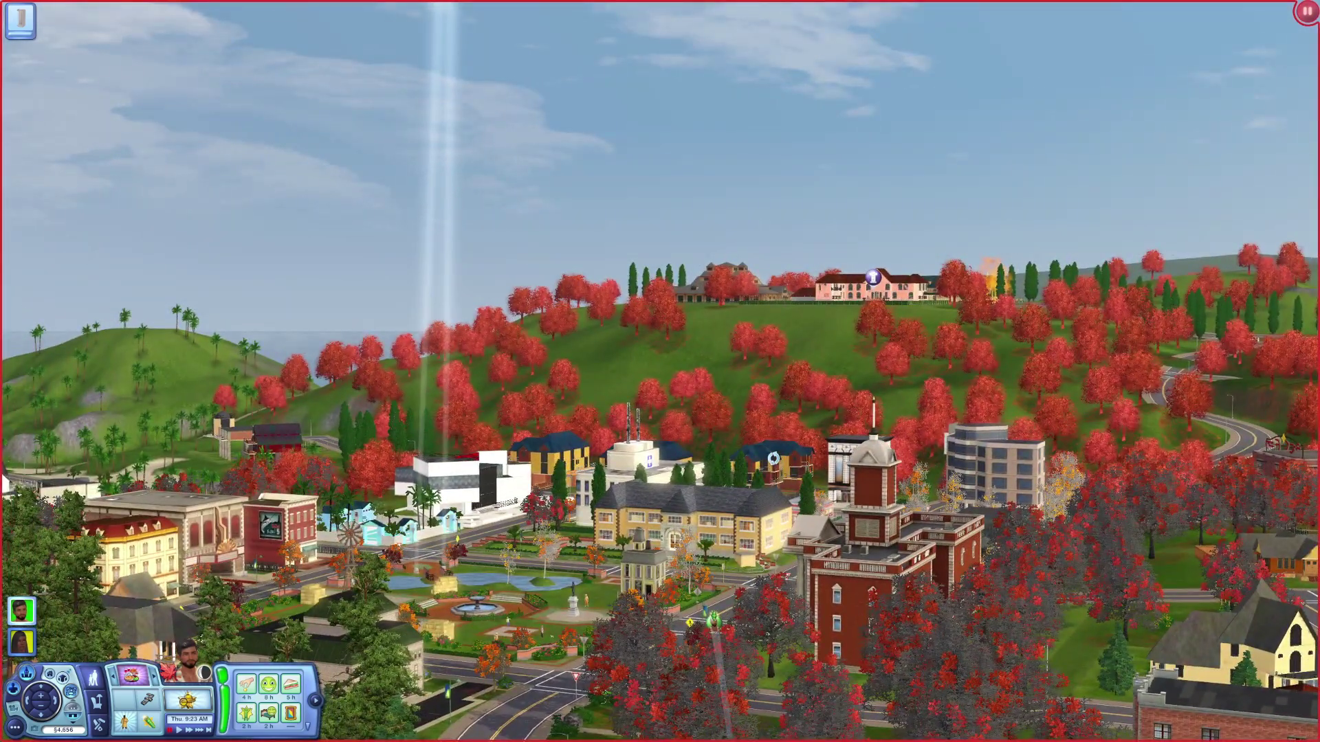
key("Left")
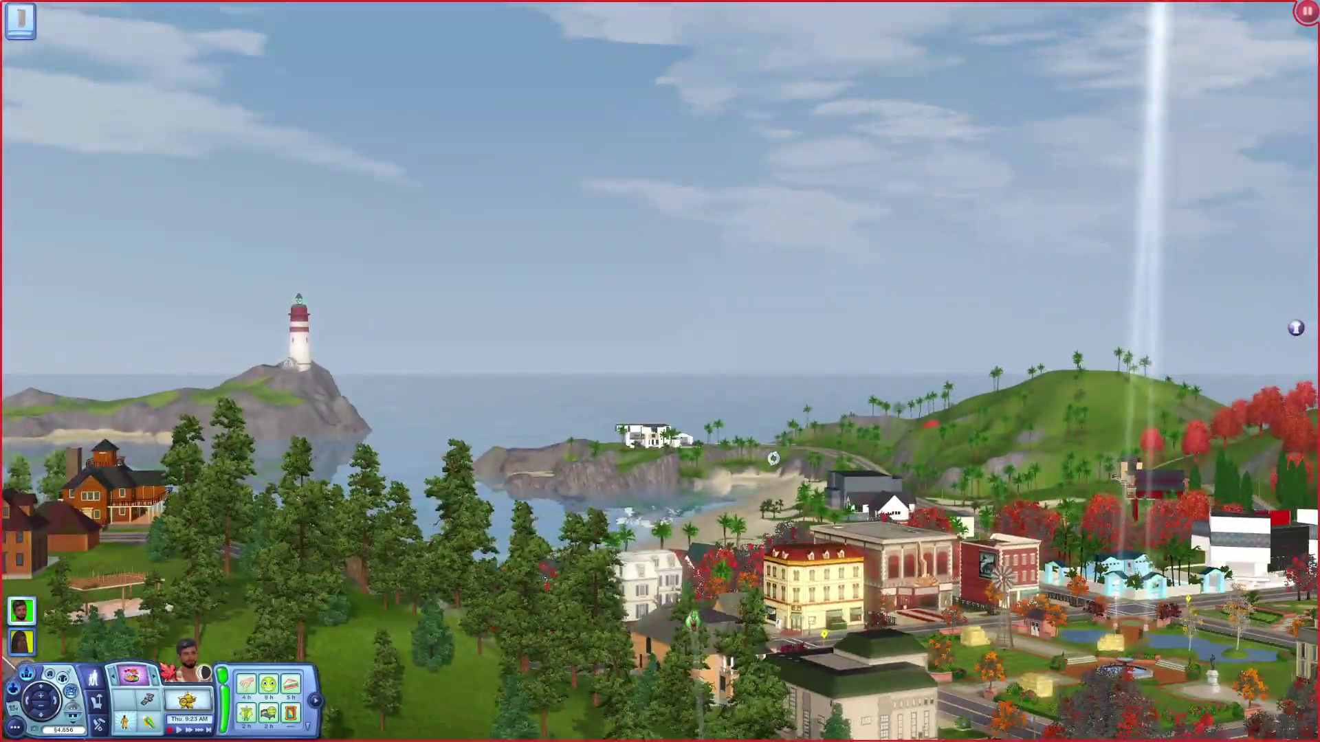
key("Home")
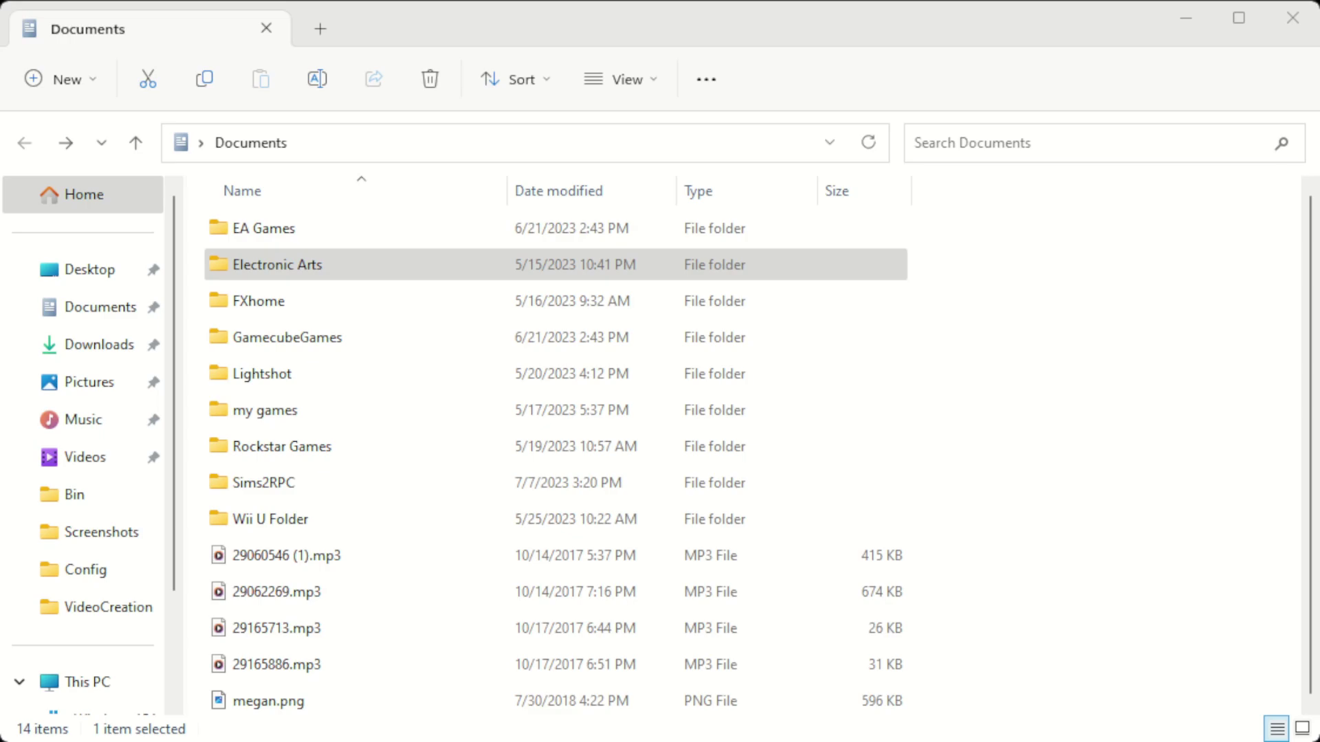
Switch to File Explorer, open Electronic Arts > The Sims 3 > Mods in Documents, and select the Packages folder and then Resource.cfg.
left_click(278, 265)
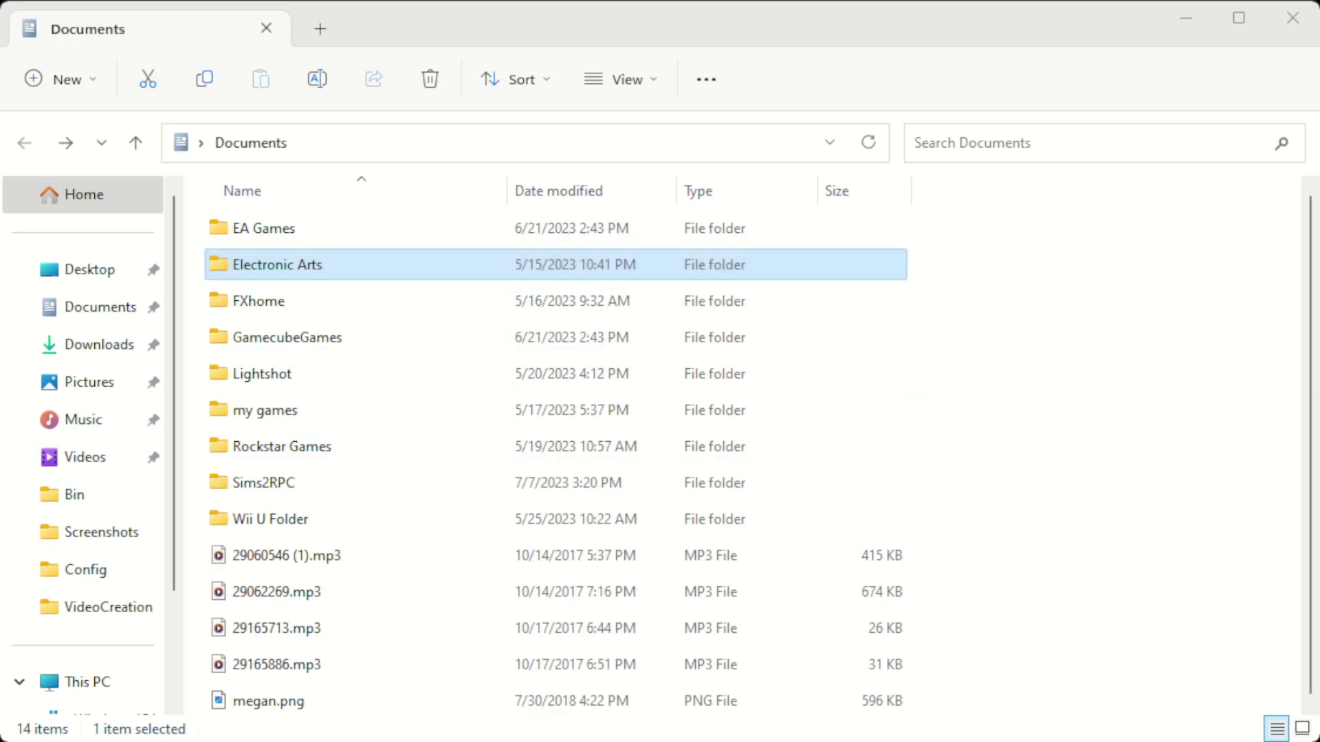
double_click(278, 266)
double_click(268, 228)
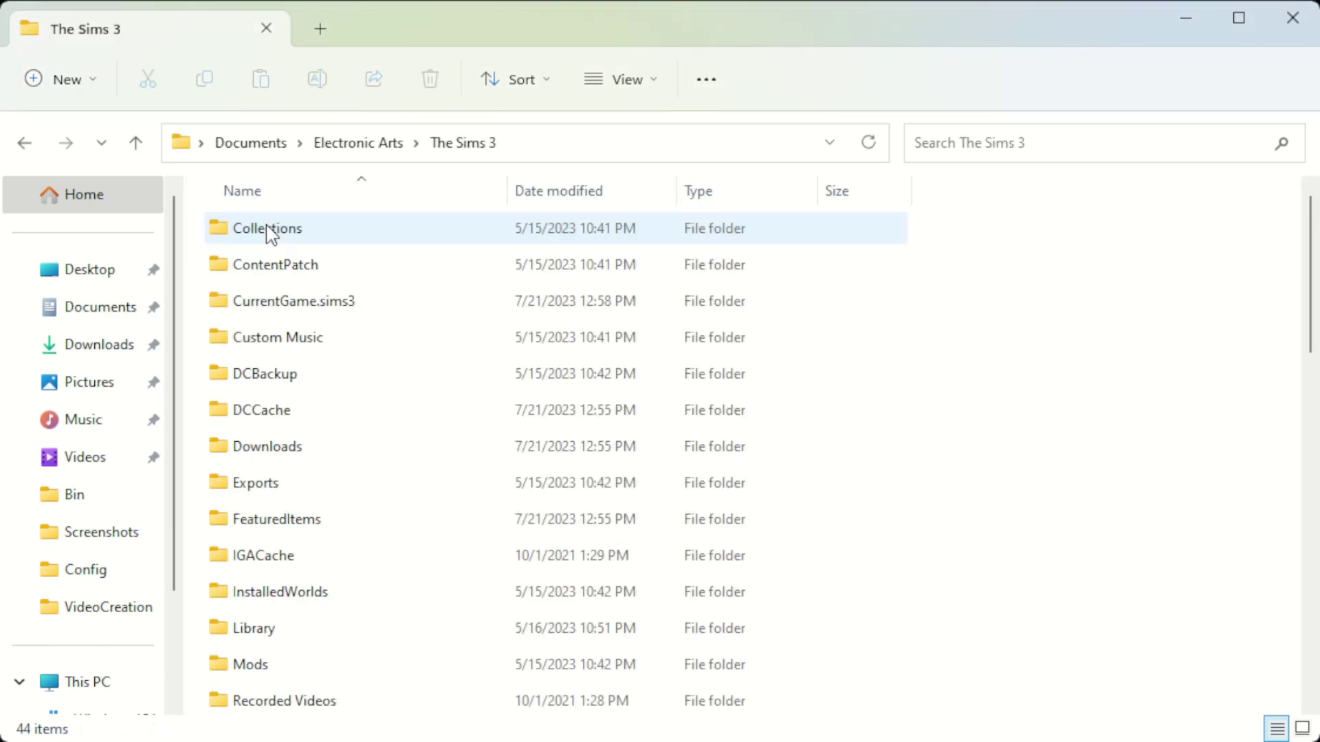
scroll(430, 468, "down", 1)
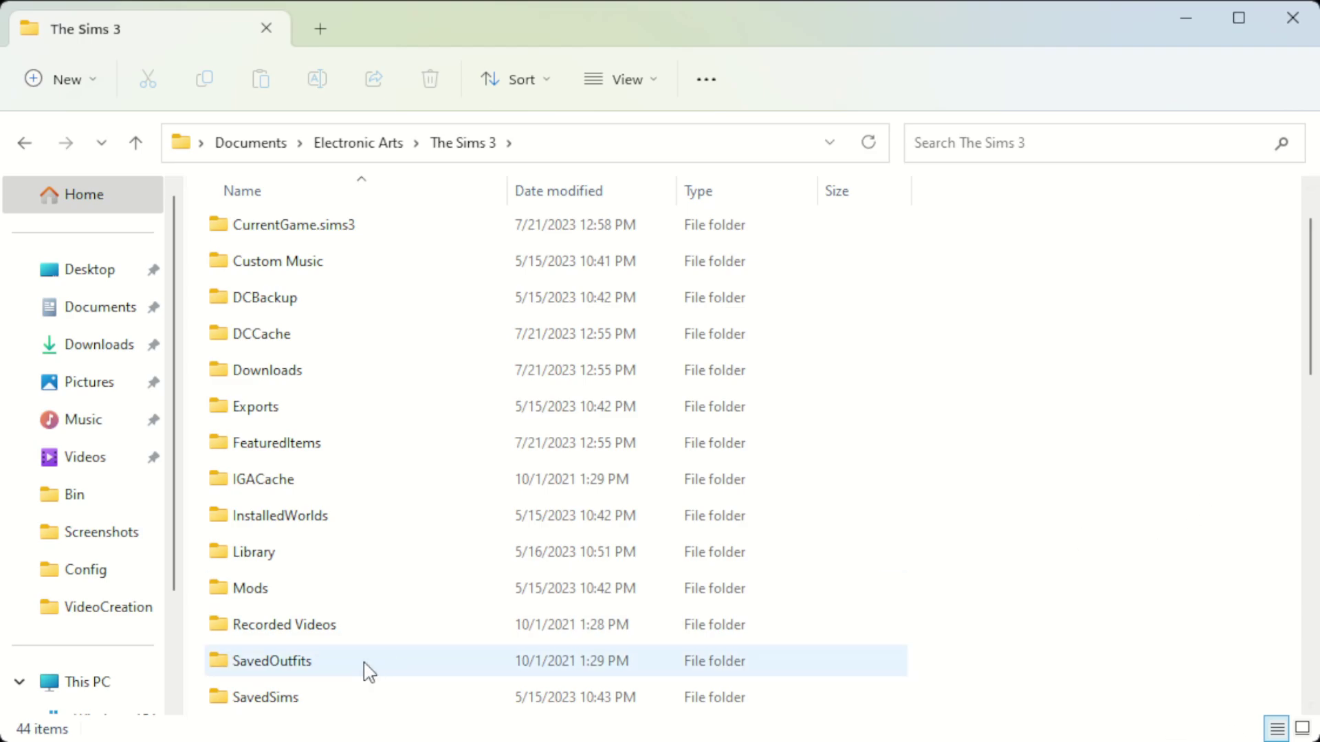
double_click(223, 591)
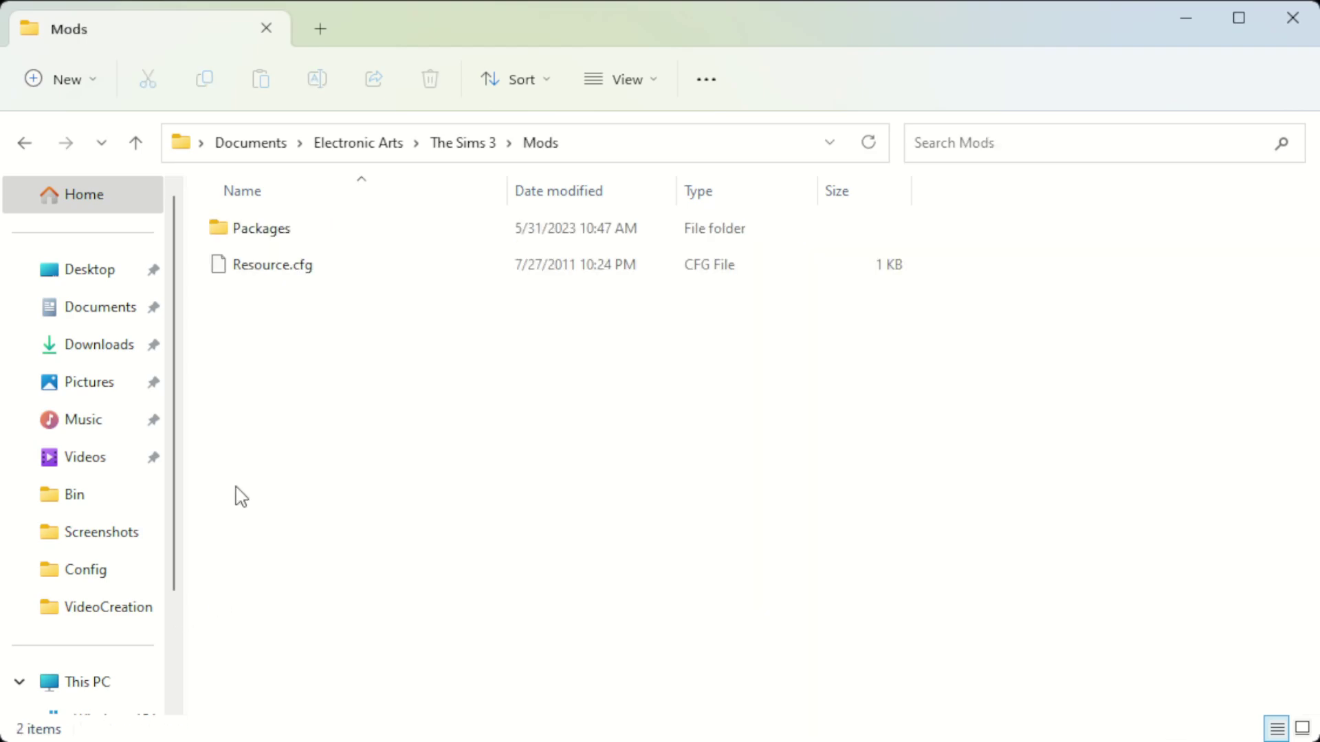
left_click(277, 242)
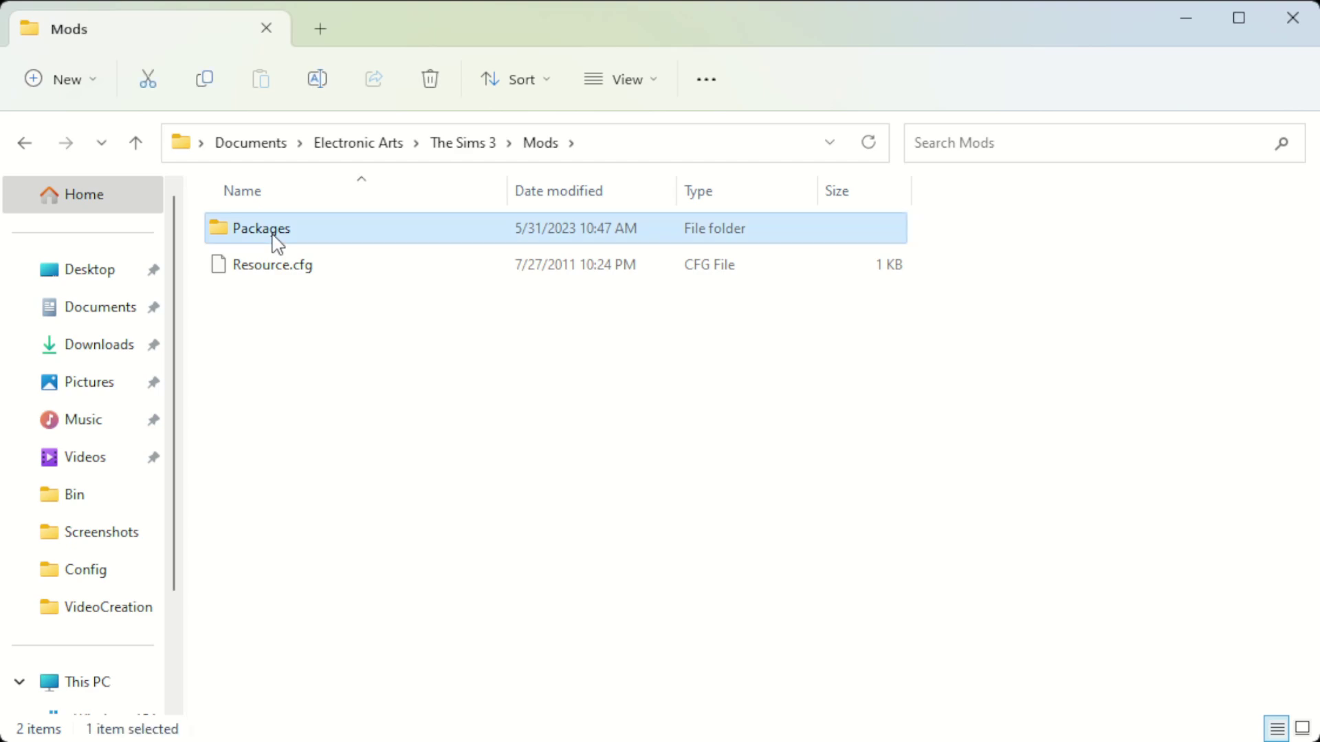
left_click(269, 269)
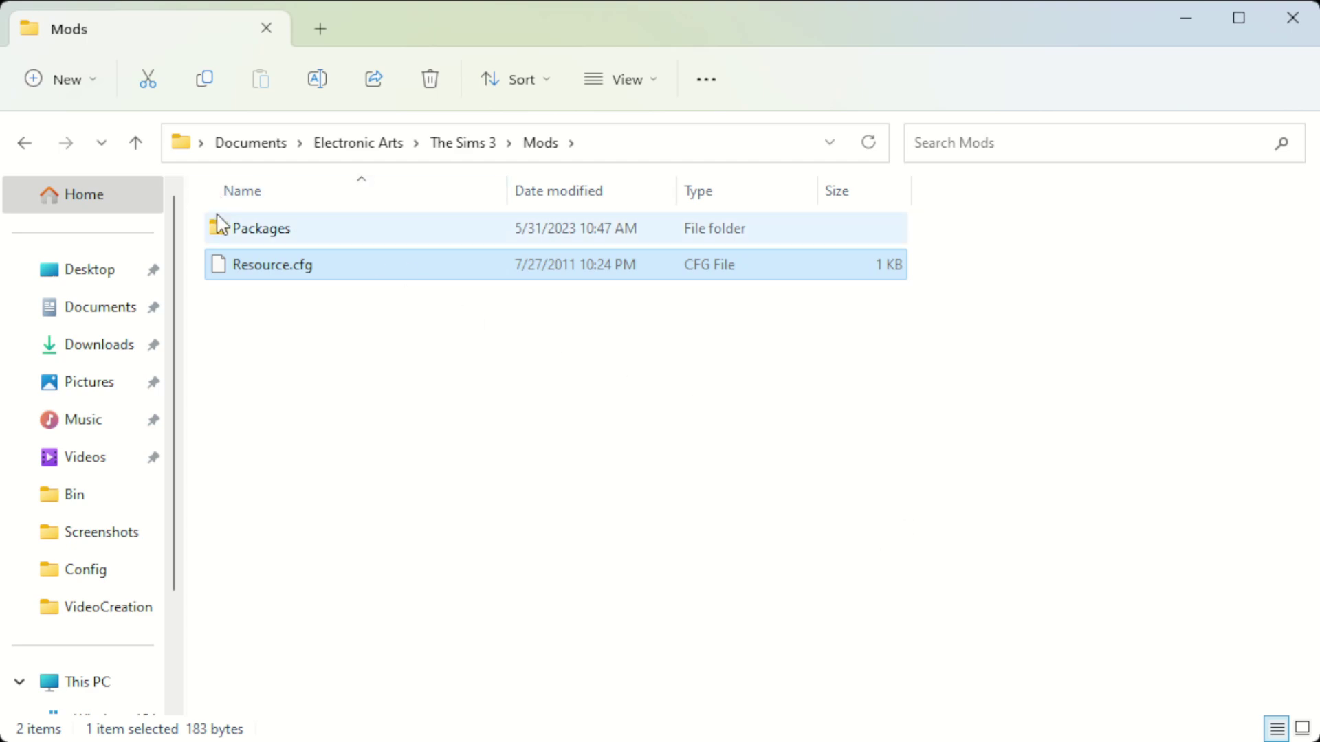
Open the Q_LIGHTING folder inside Packages and select amberpugglesTropicalAuroraV2.package.
left_click(231, 230)
double_click(232, 231)
scroll(943, 465, "down", 20)
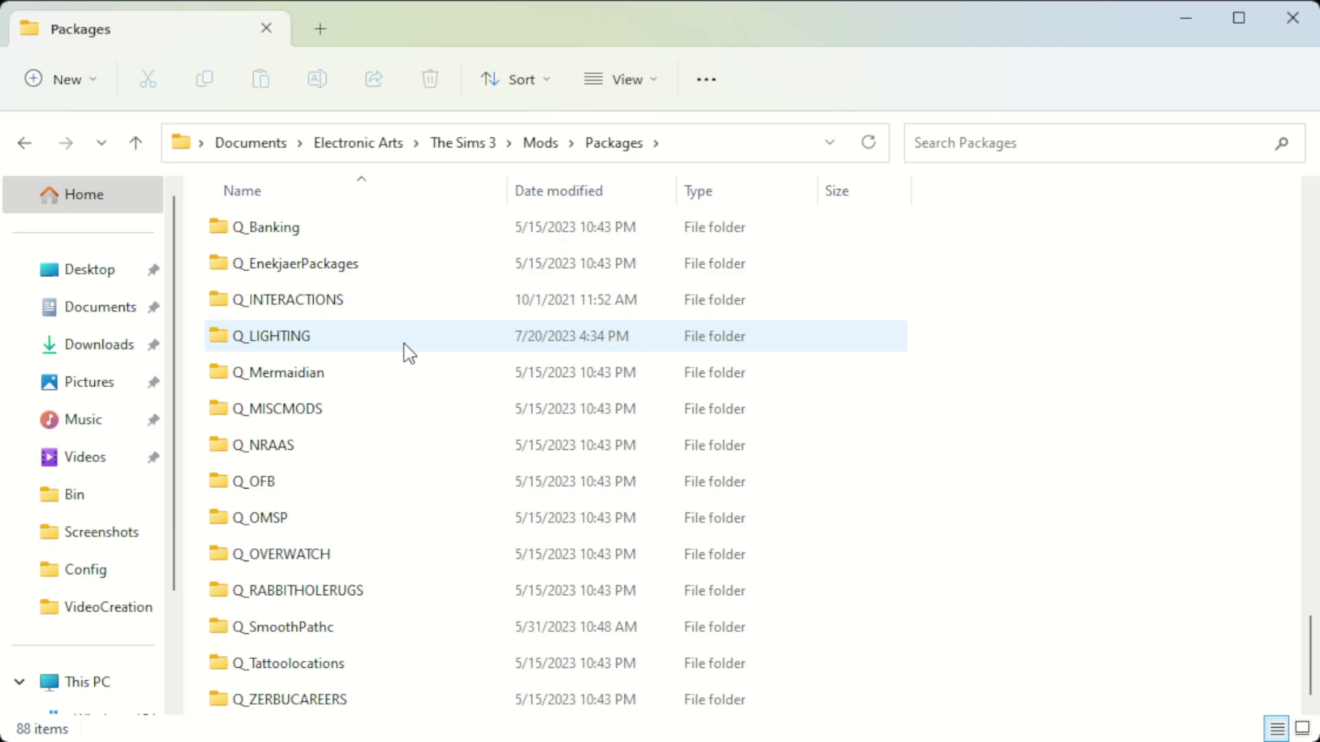
double_click(406, 350)
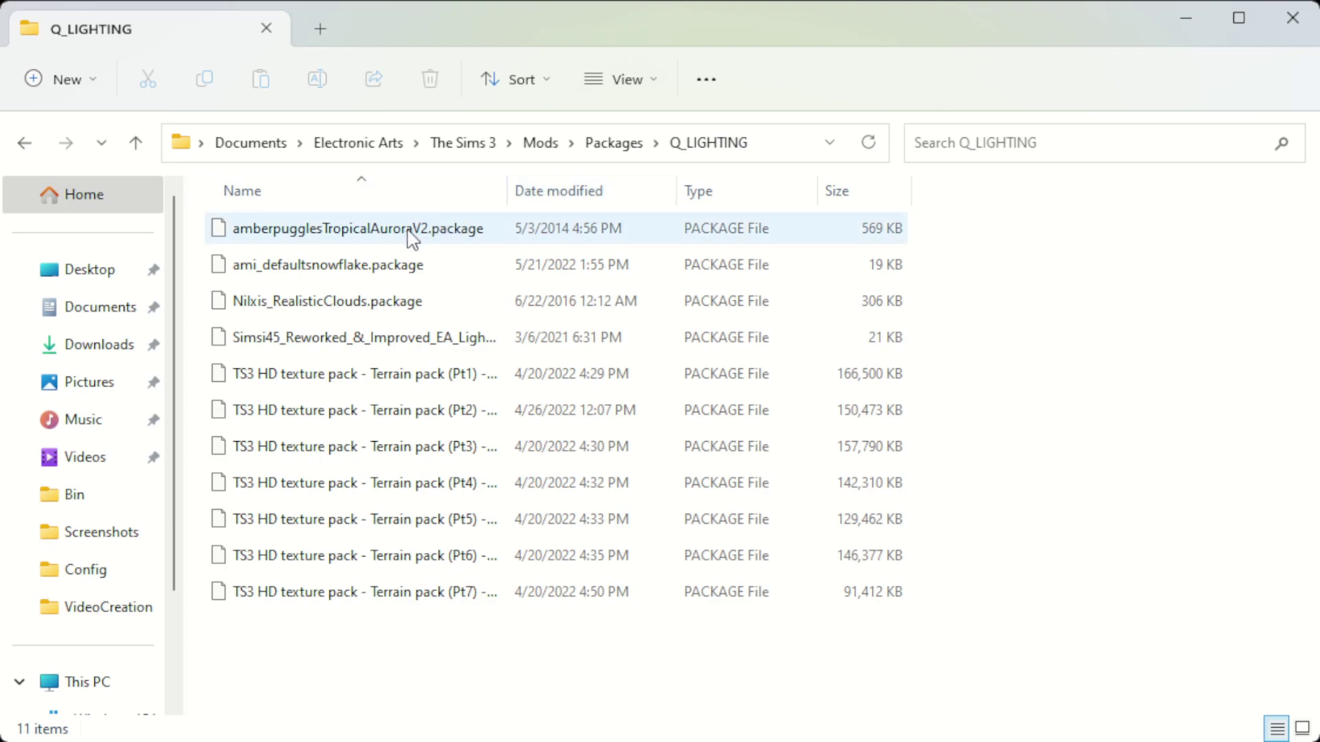
left_click_drag(199, 220, 495, 241)
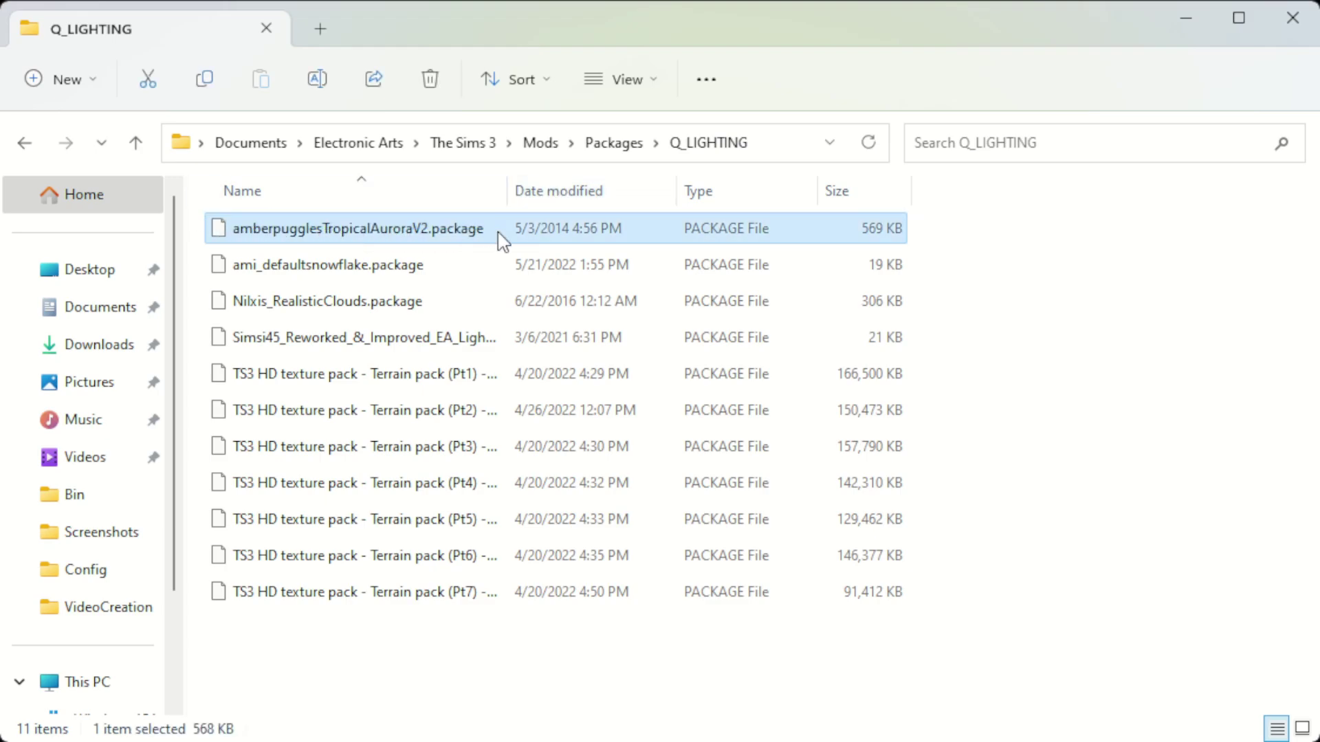
left_click(1036, 239)
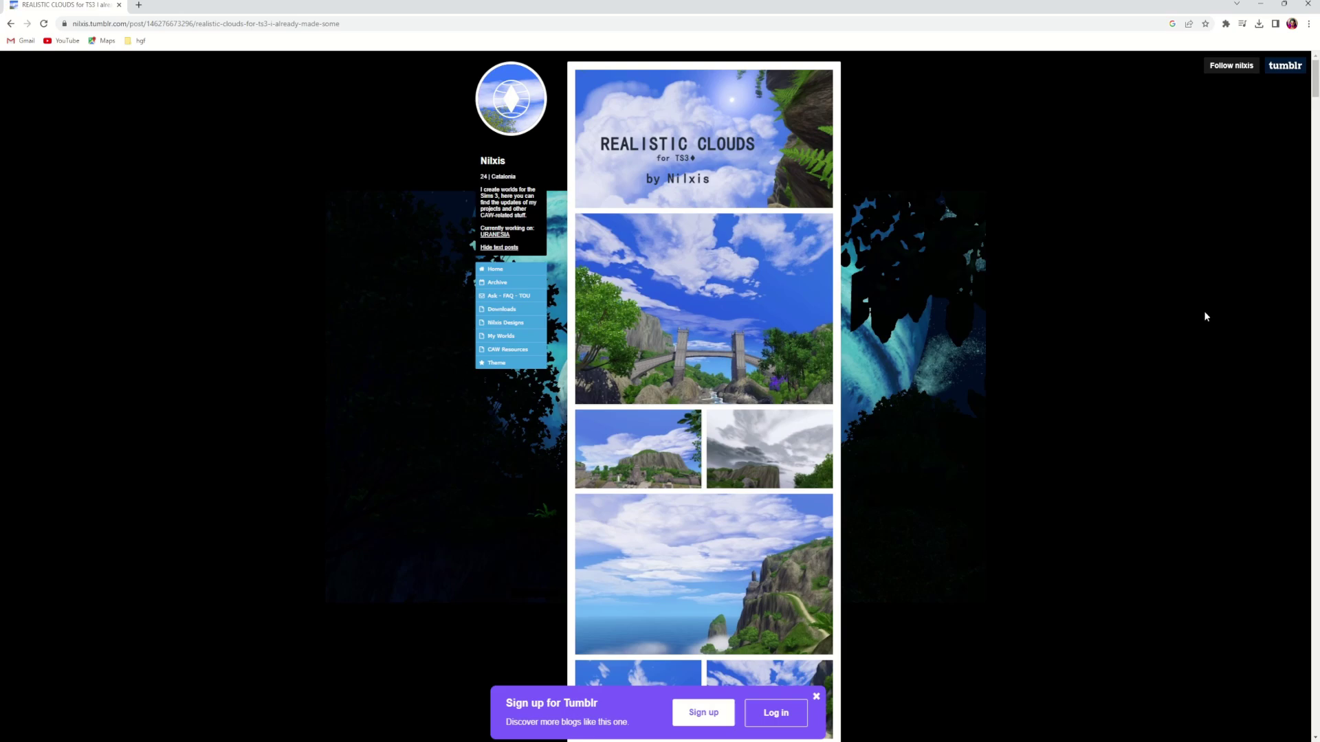
Switch to the browser and look through the Realistic Clouds for TS3 mod page.
scroll(1205, 317, "down", 6)
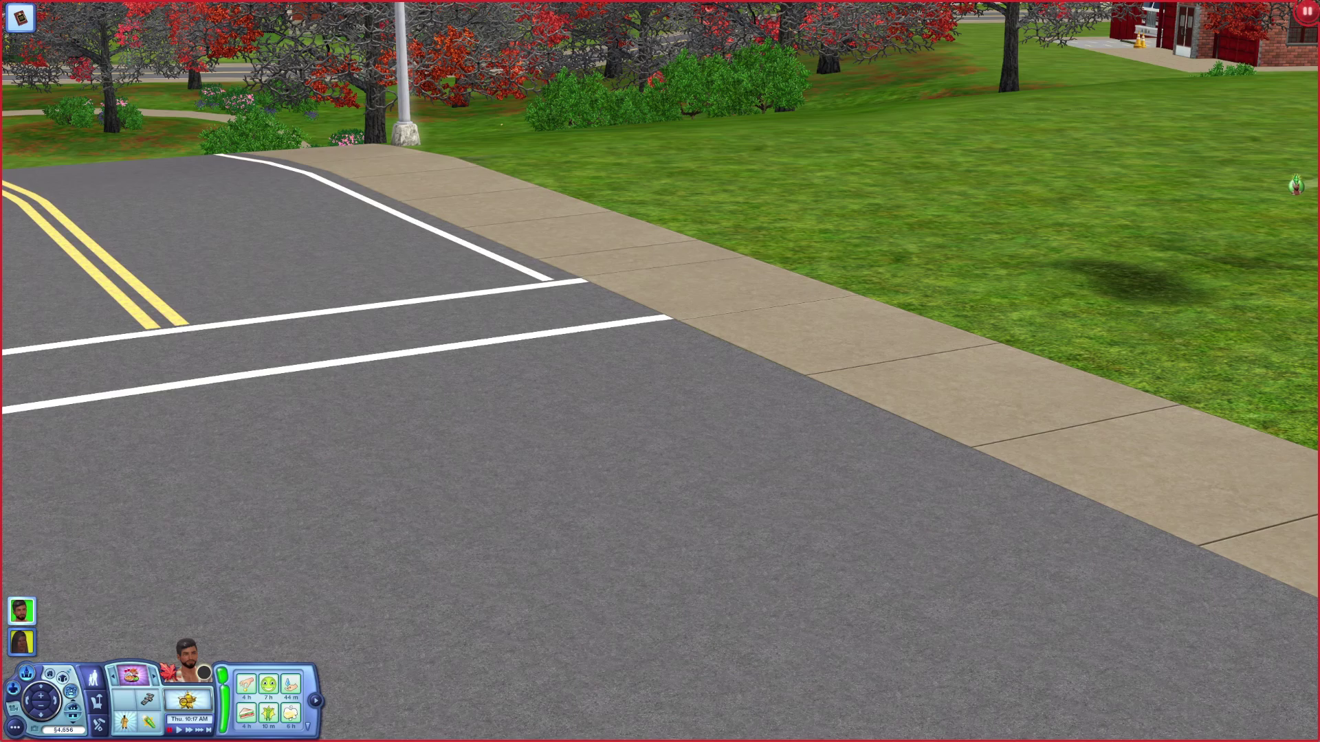
Switch to The Sims 3 and examine the road, sidewalk and grass textures near the house, up close and from farther away.
key("Right")
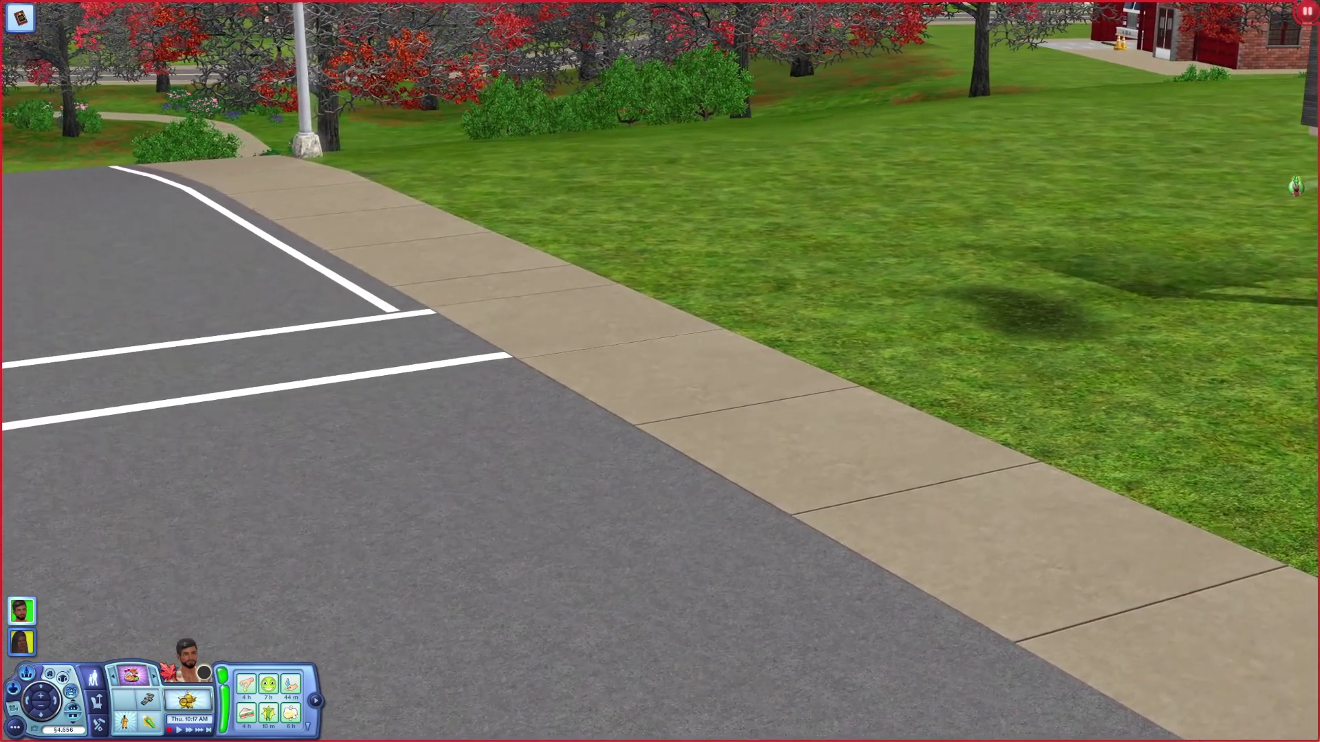
scroll(1004, 454, "up", 5)
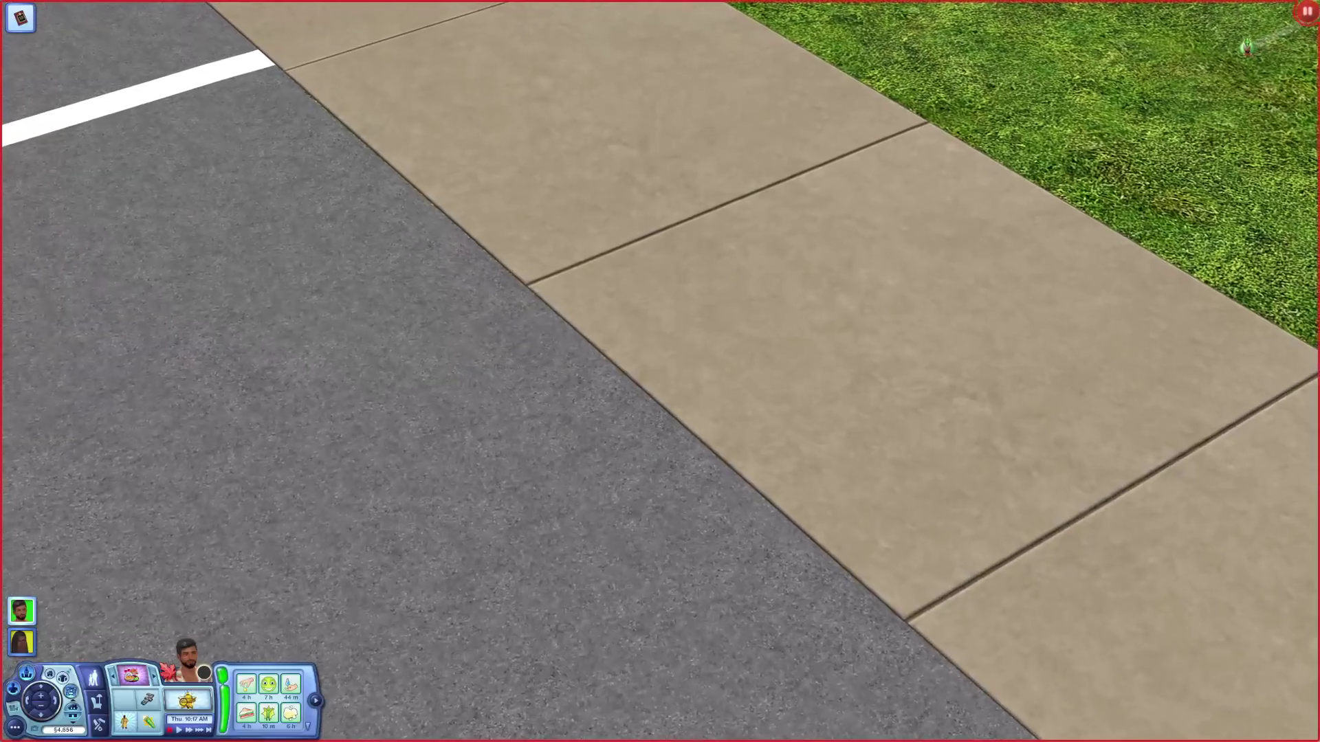
scroll(877, 354, "down", 6)
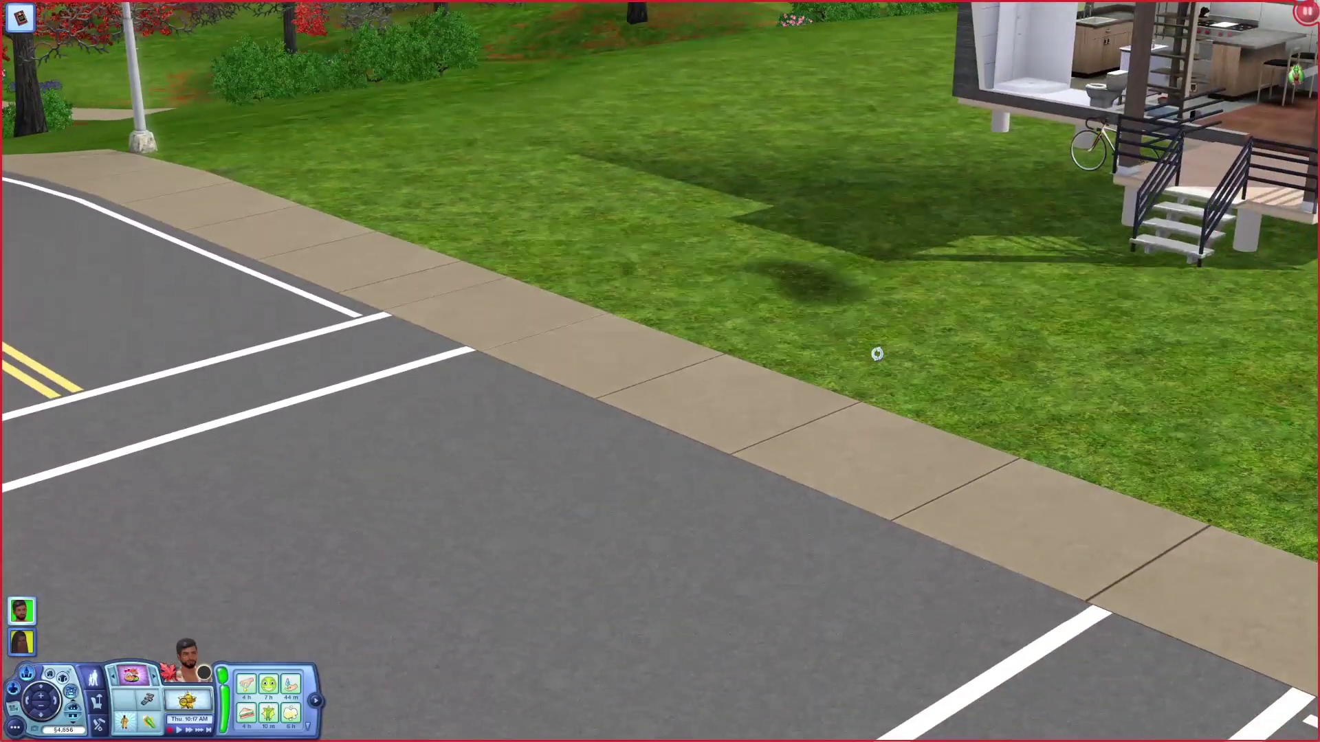
scroll(877, 354, "up", 5)
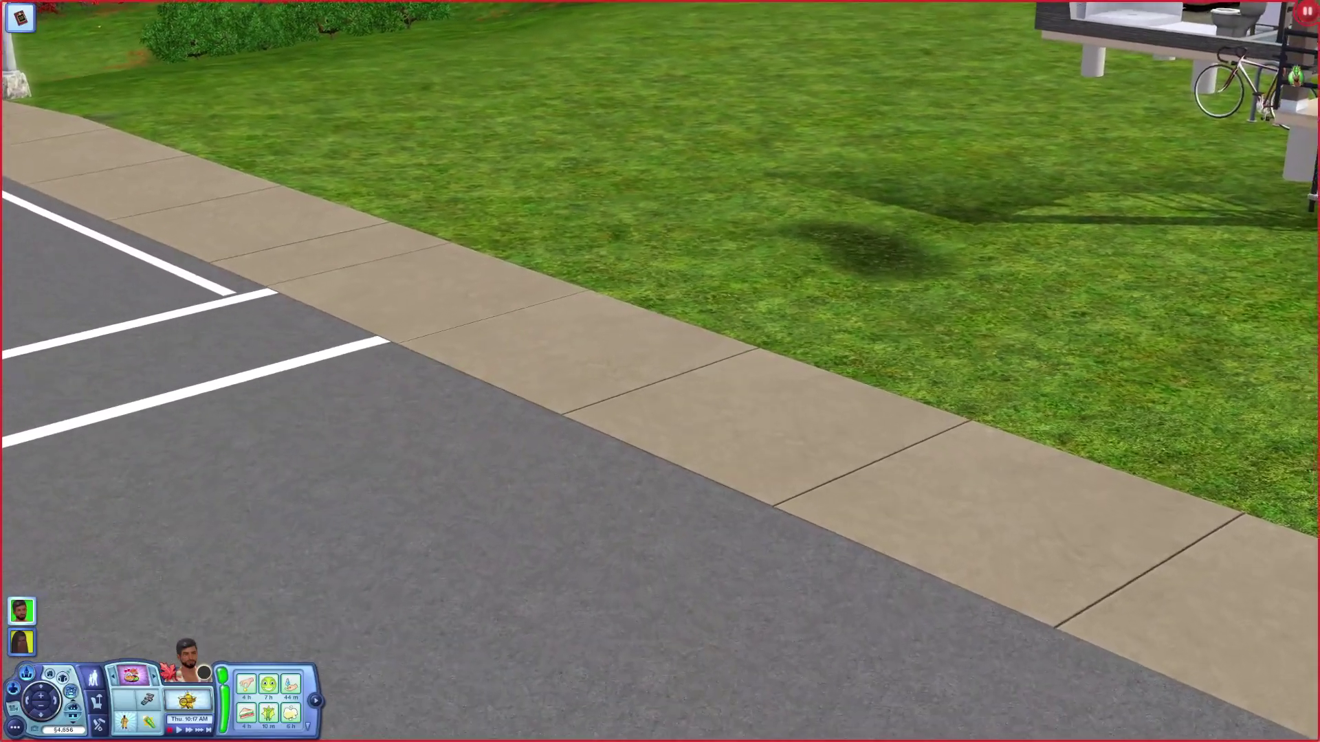
scroll(877, 354, "down", 3)
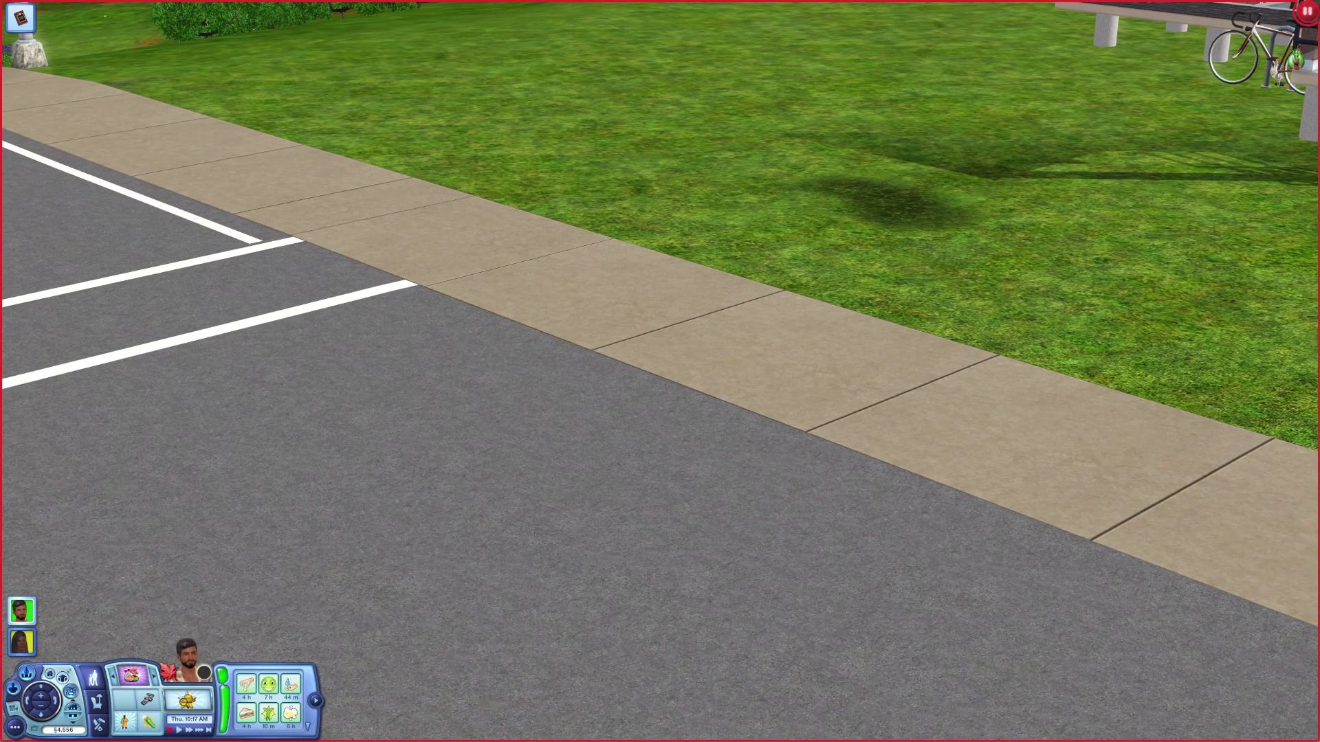
scroll(596, 418, "down", 5)
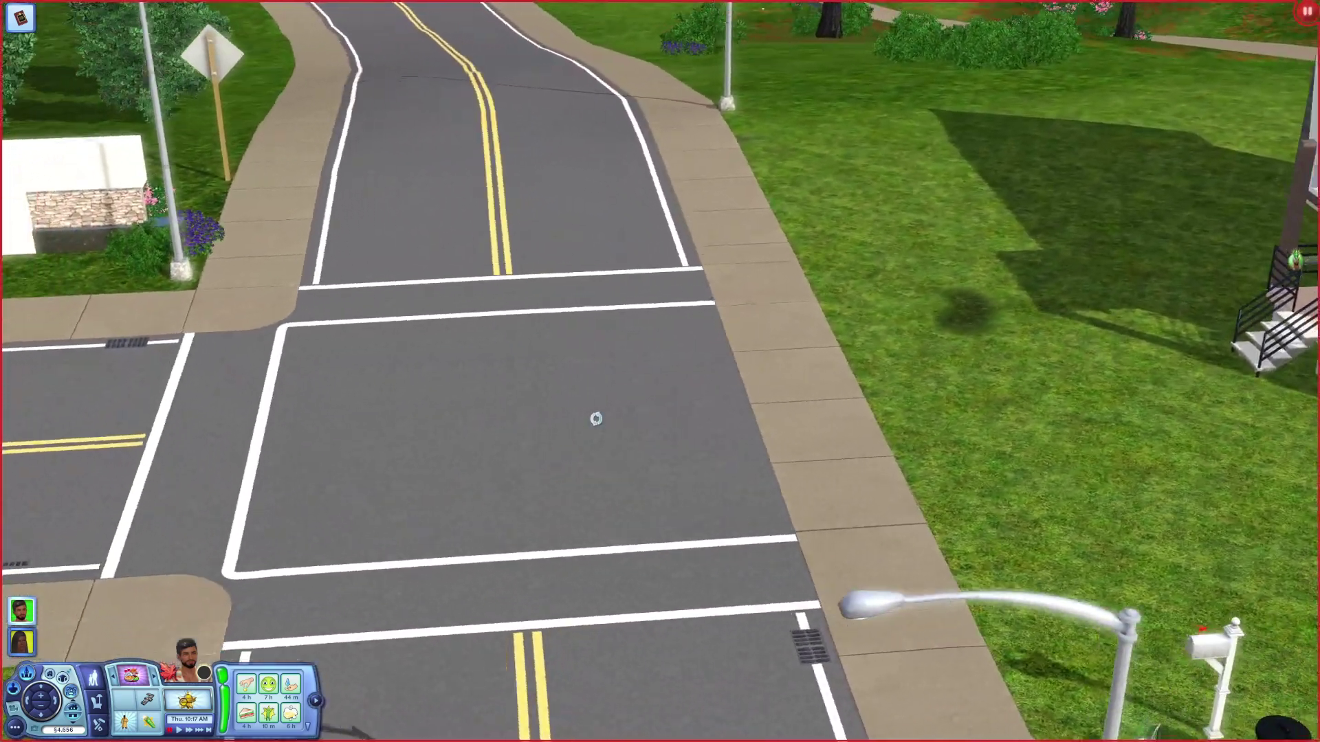
scroll(595, 418, "up", 5)
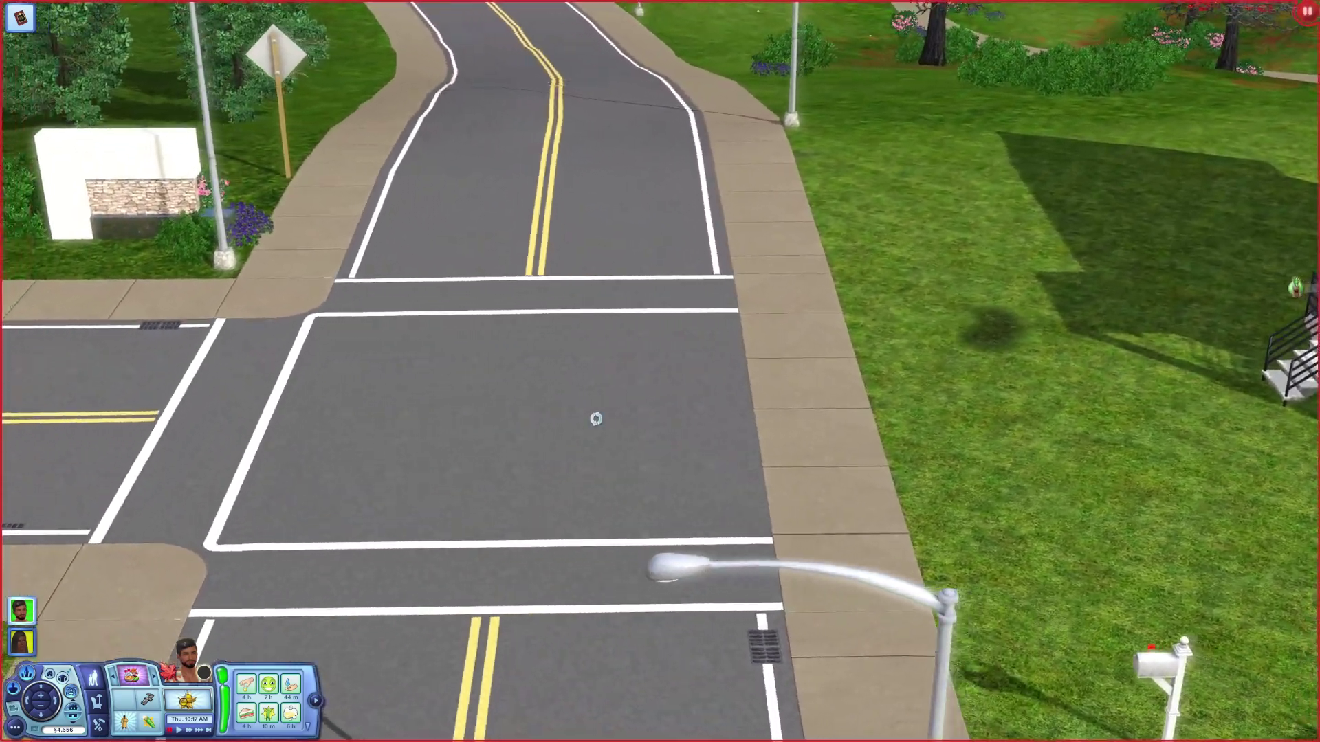
key("e")
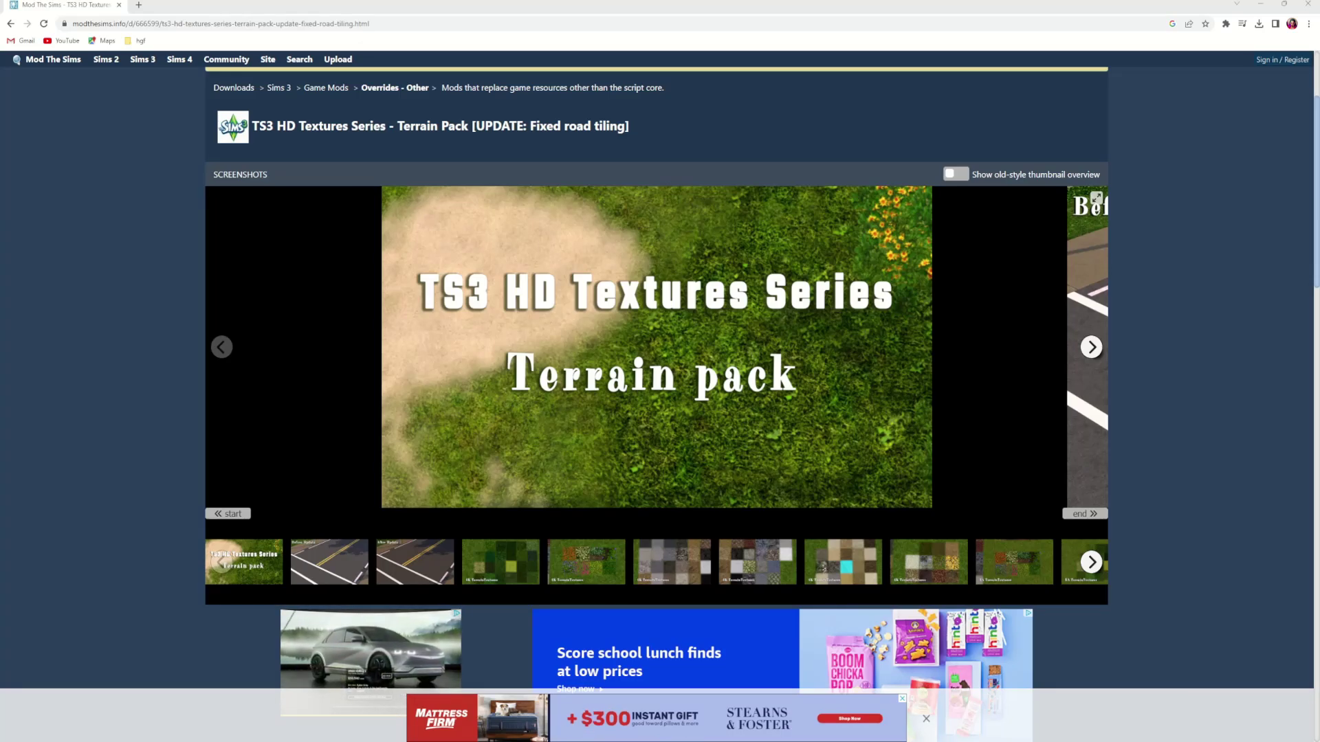
Switch to the browser and view the TS3 HD Terrain Pack's grass, flower, paving and After Update road screenshots.
scroll(492, 457, "down", 2)
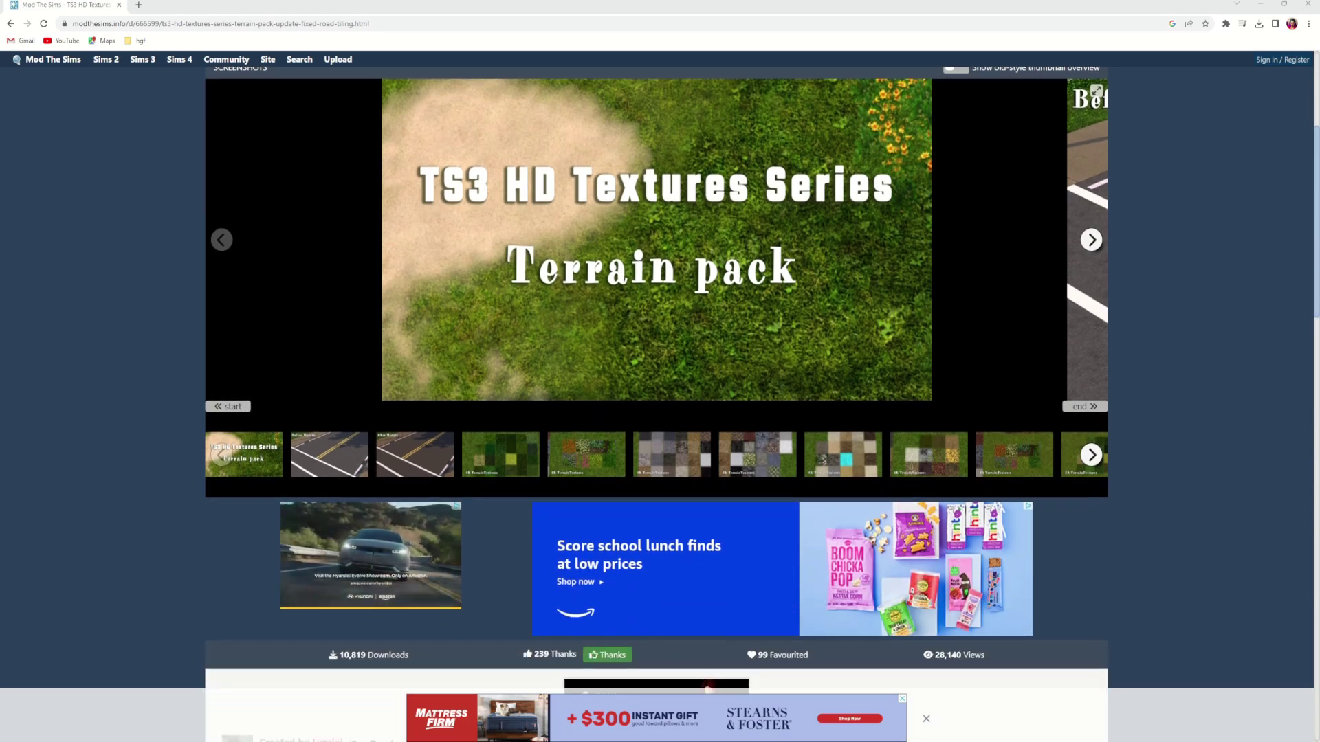
left_click(492, 456)
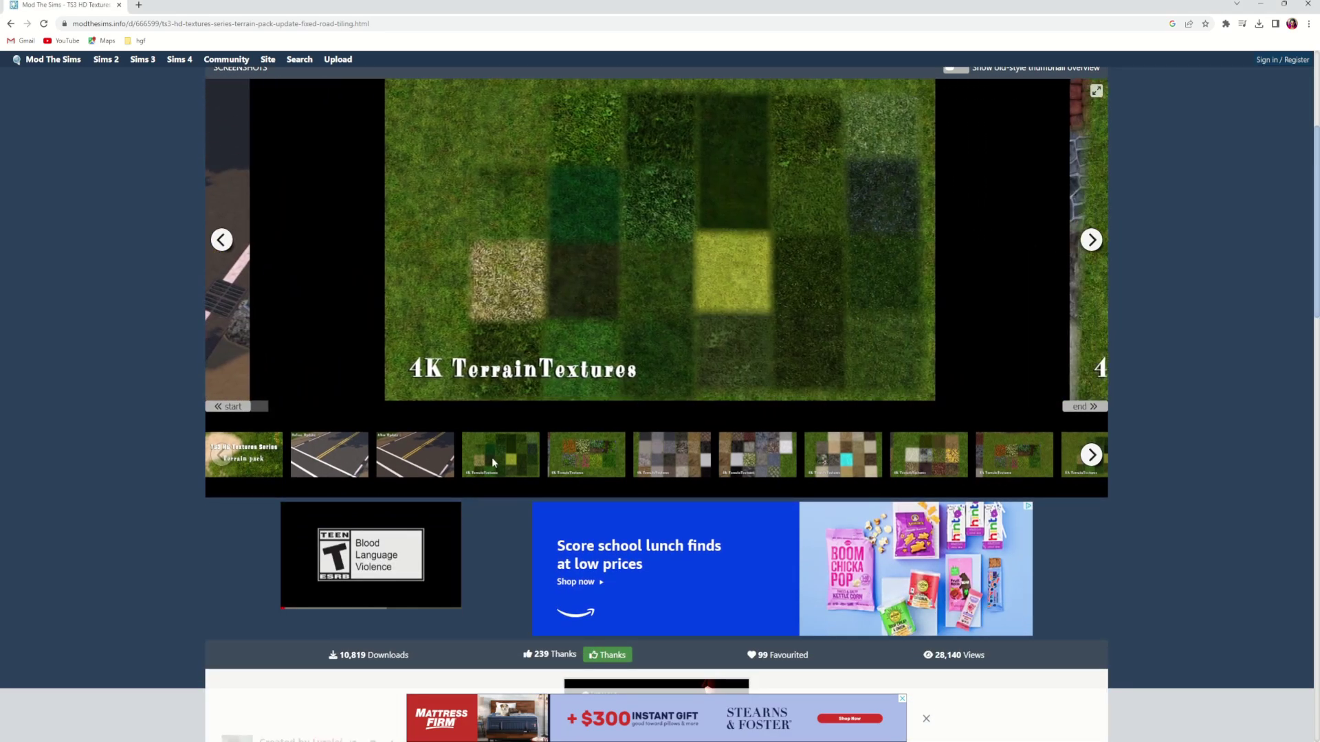
left_click(609, 465)
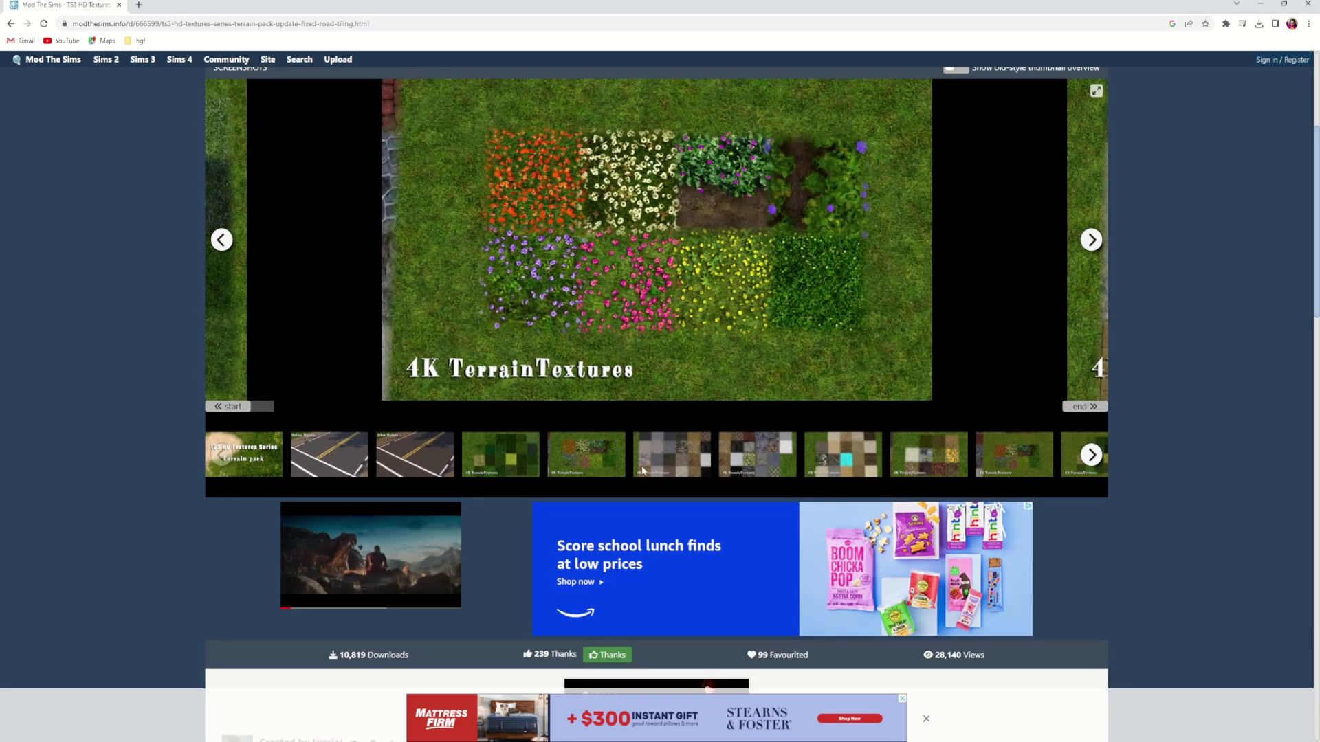
left_click(667, 462)
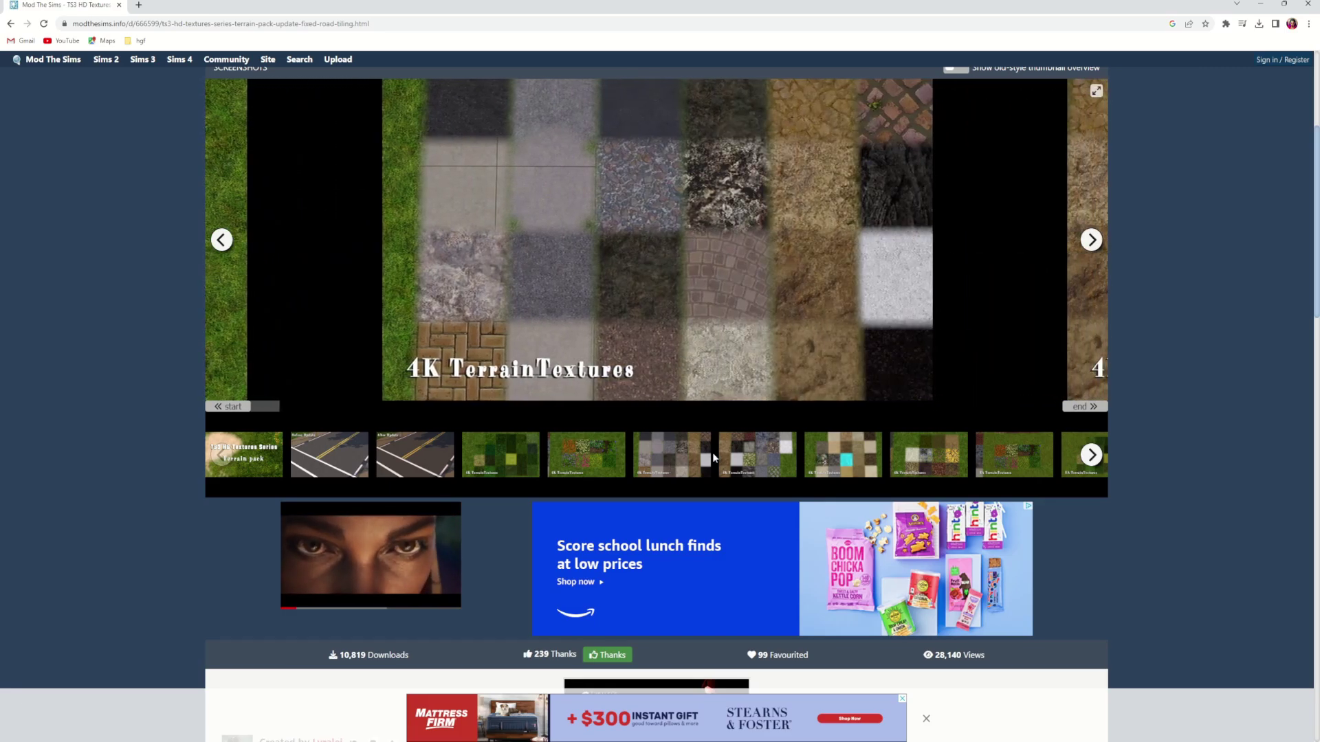
left_click(401, 456)
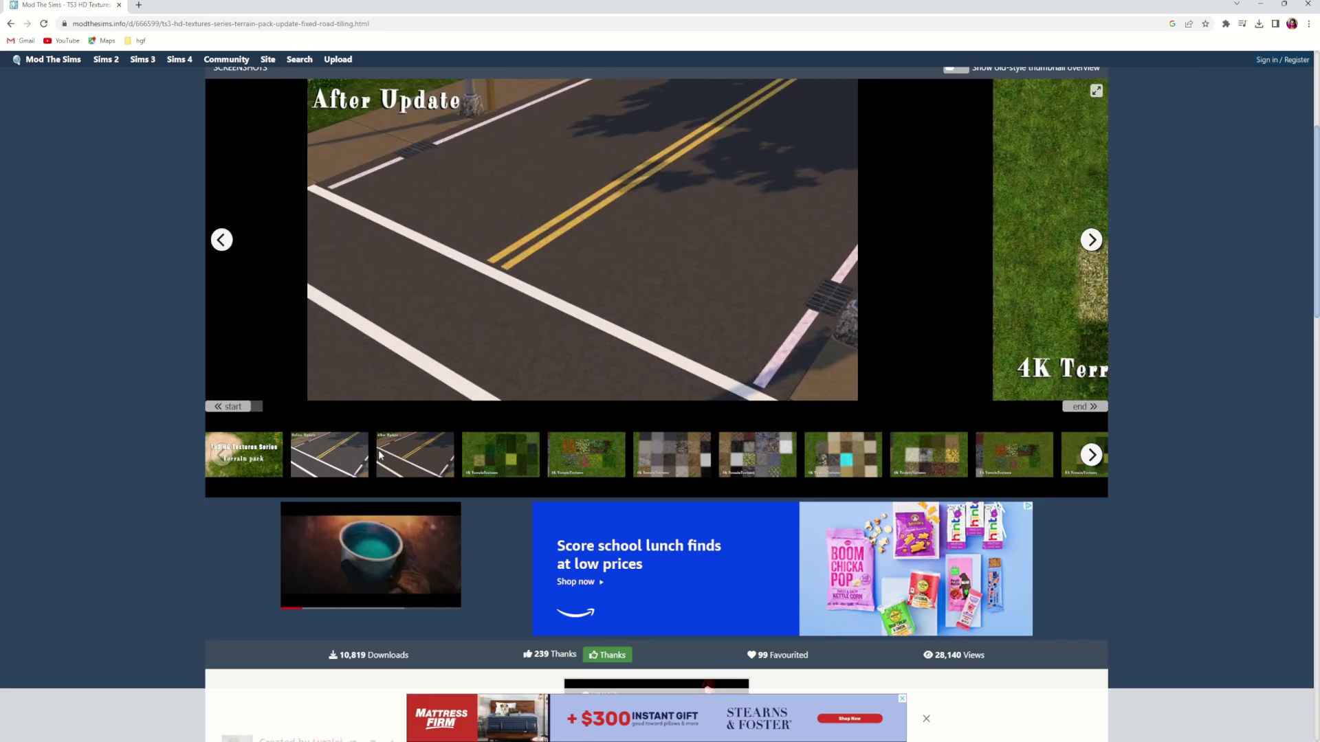
Open the list of download files for the TS3 HD Textures Series Terrain Pack.
scroll(345, 447, "down", 3)
left_click(345, 578)
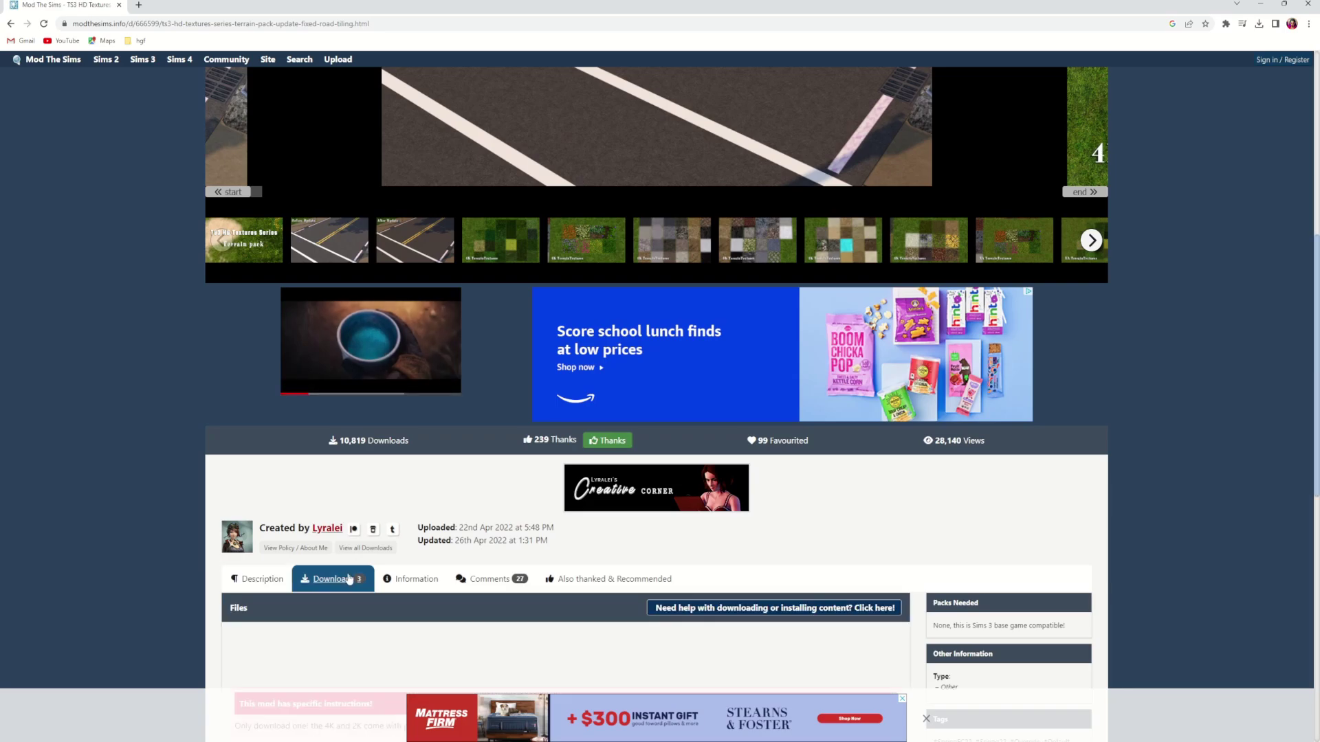
Read the advice on the 4K, 2K and 1K terrain pack versions and look over the downloadable zip files.
scroll(451, 551, "down", 6)
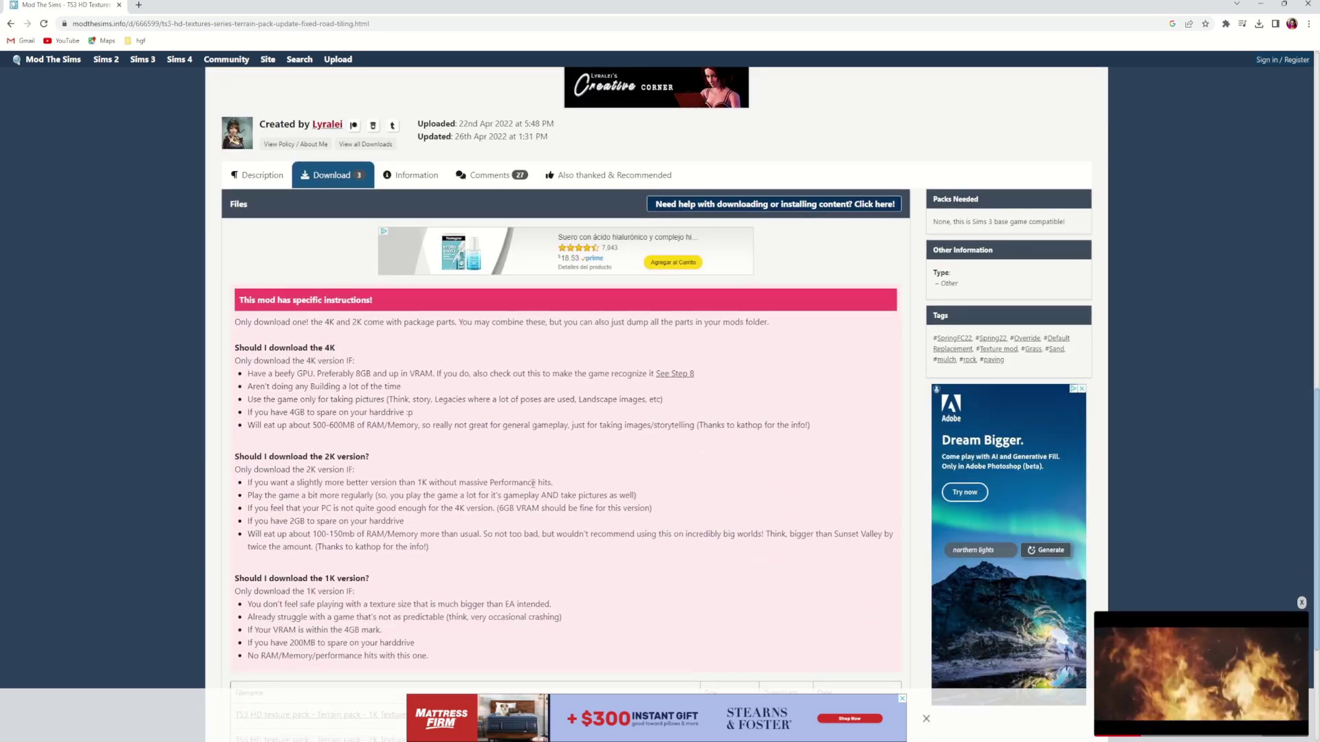
scroll(533, 483, "down", 3)
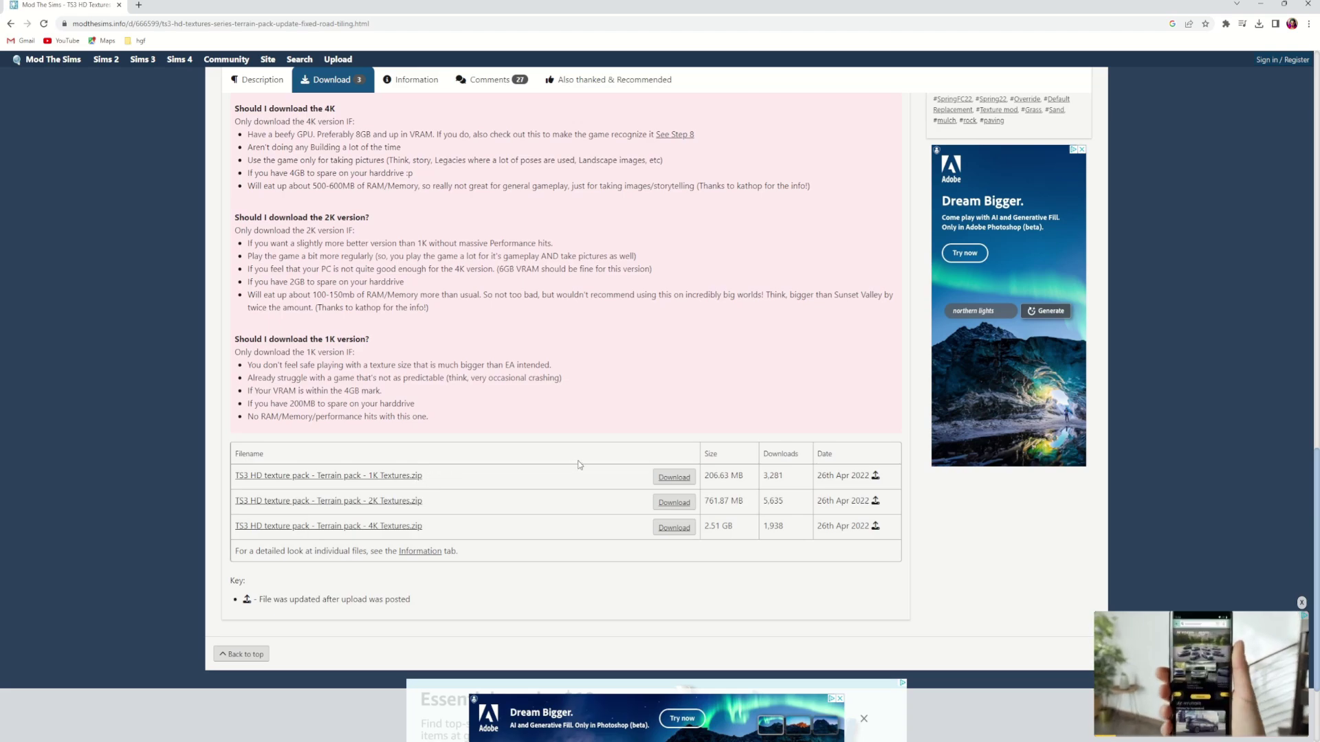
scroll(579, 466, "up", 15)
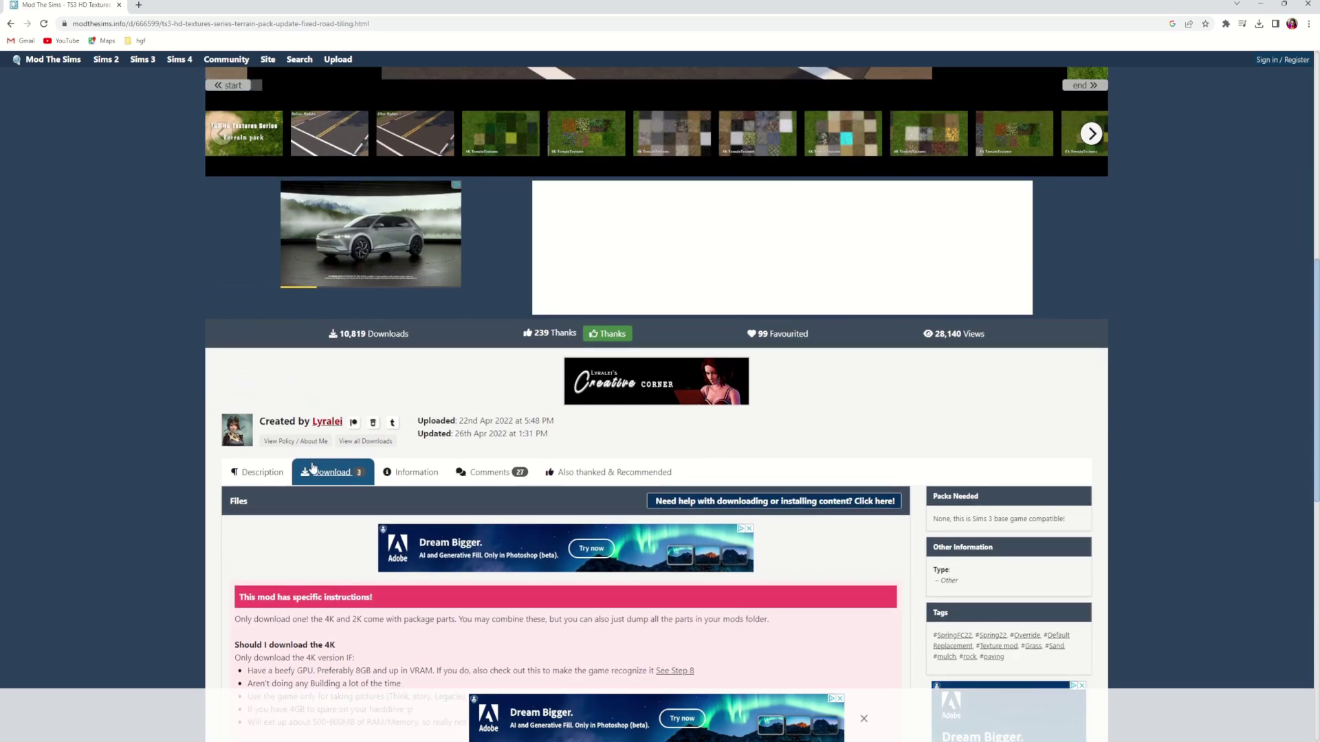
Open the terrain pack's description and skim how the HD textures were made.
left_click(273, 477)
scroll(273, 477, "down", 9)
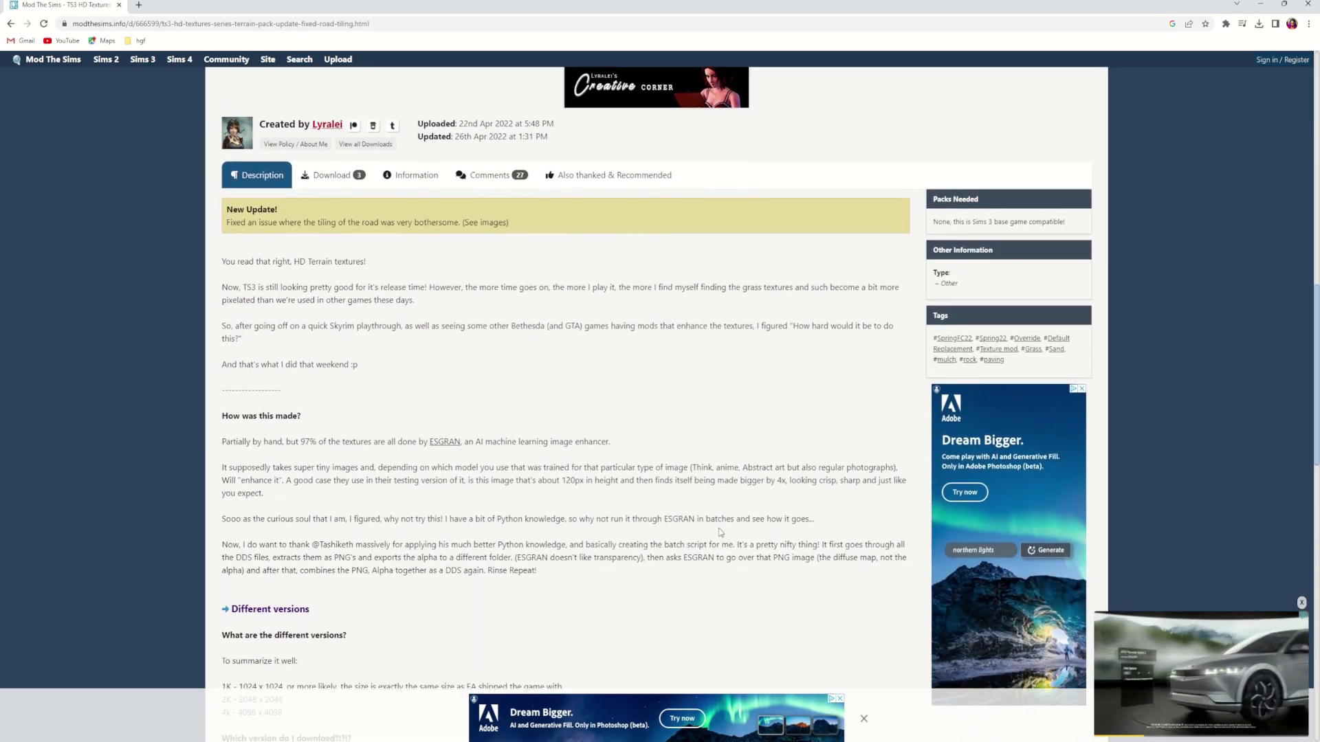
scroll(655, 507, "up", 11)
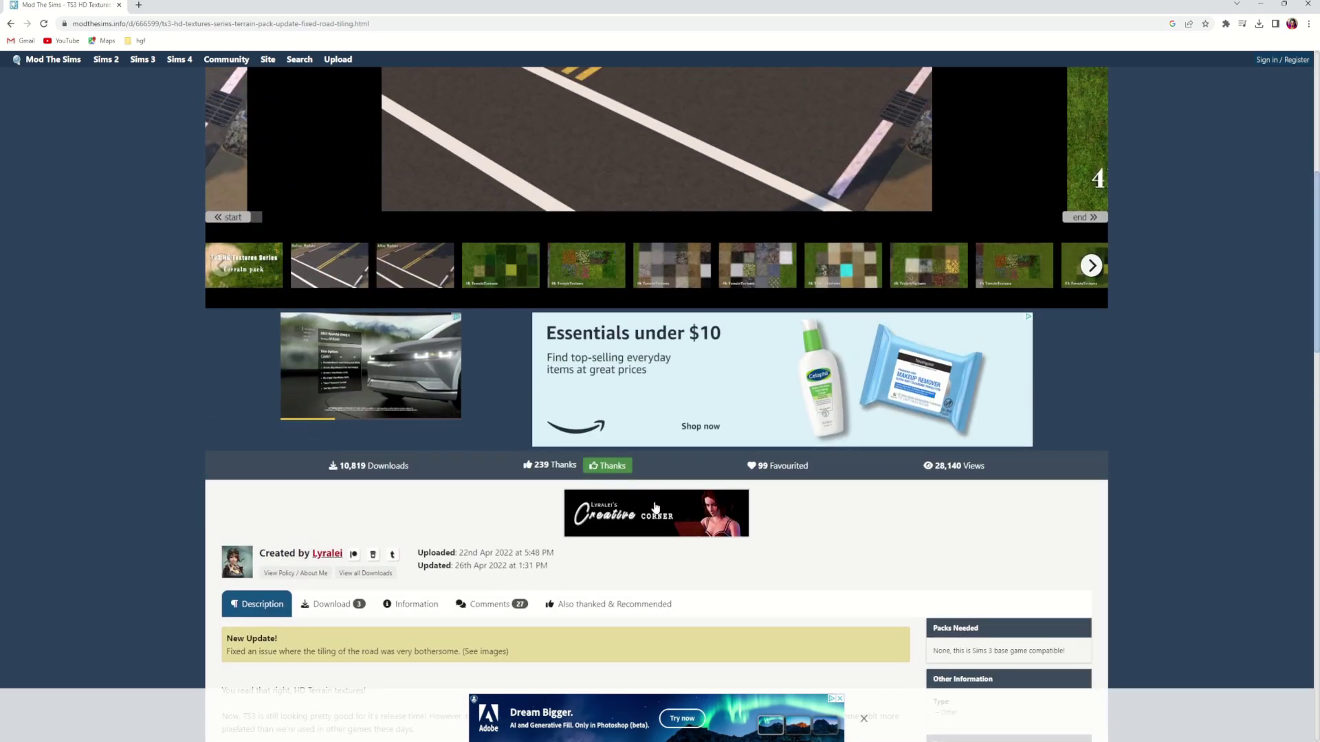
View the 4K flower terrain screenshot in the gallery and return to the terrain pack's download files.
scroll(655, 507, "up", 5)
left_click(603, 586)
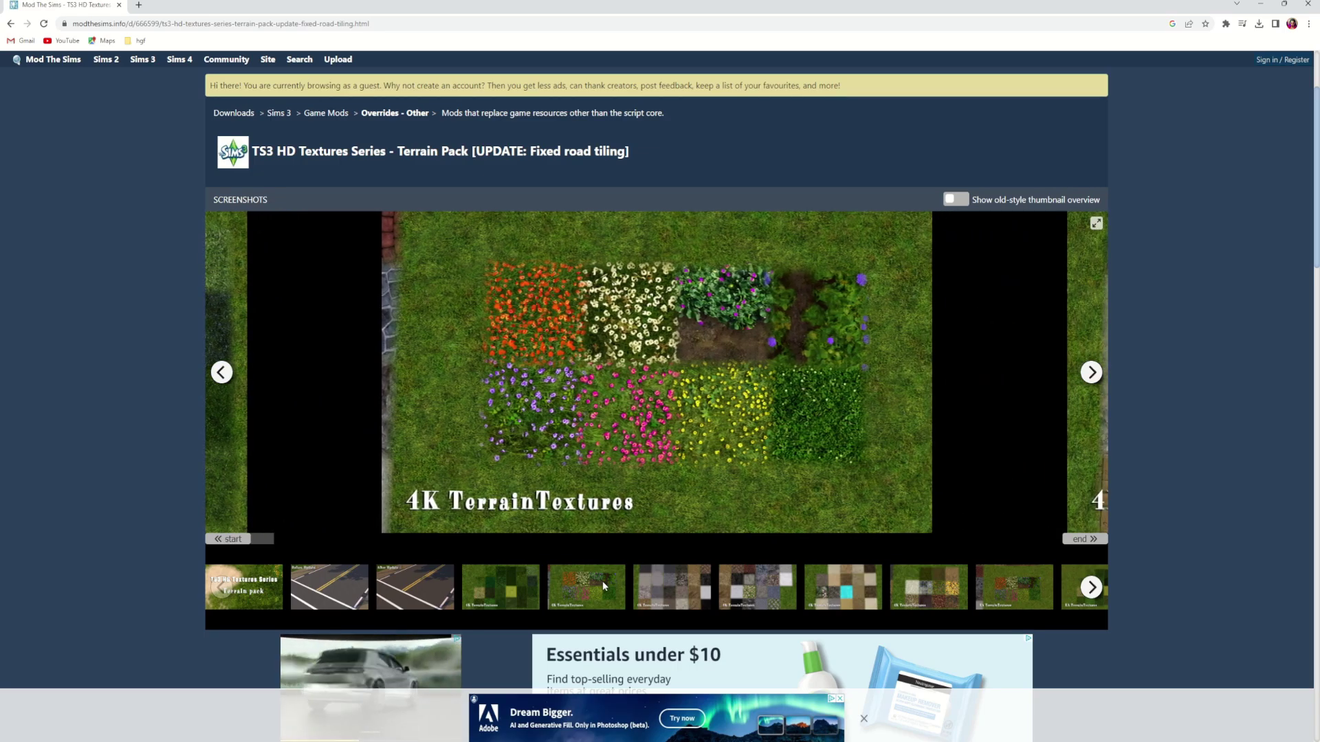
scroll(608, 578, "down", 1)
scroll(607, 570, "down", 5)
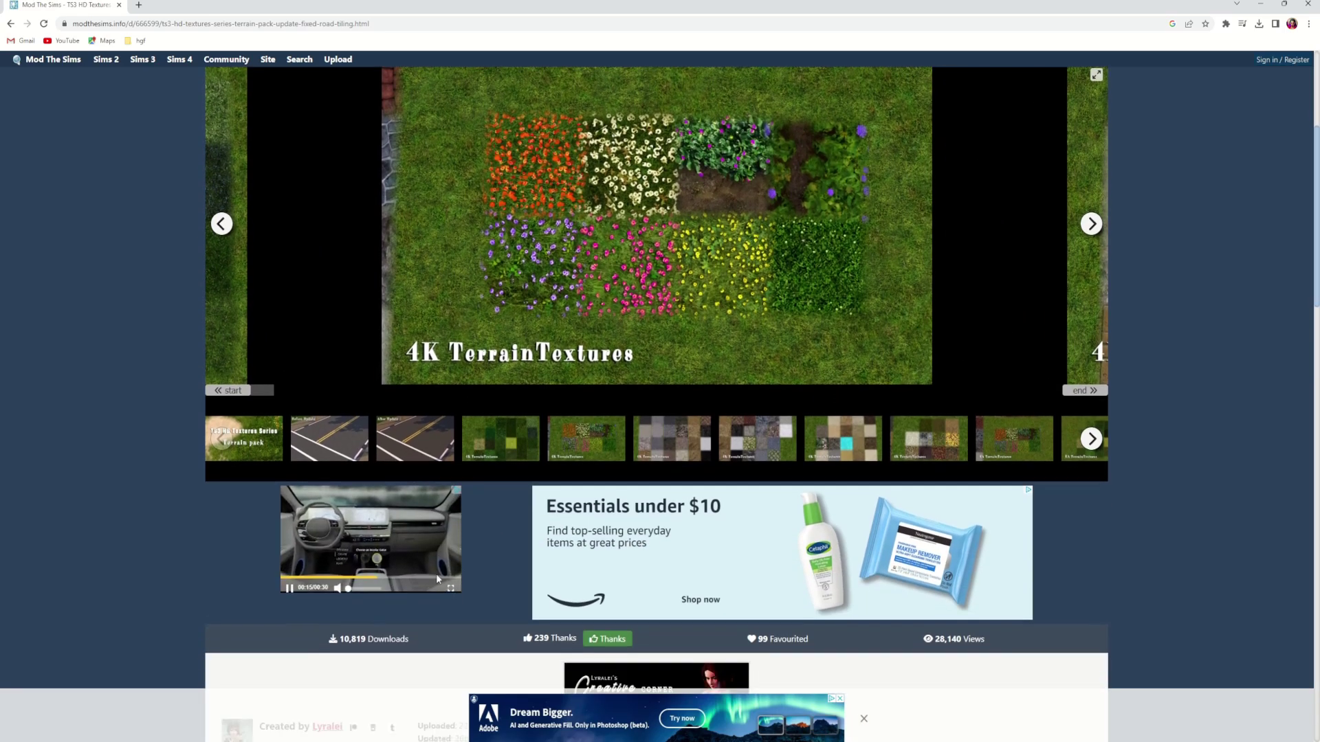
left_click(325, 602)
scroll(443, 579, "down", 5)
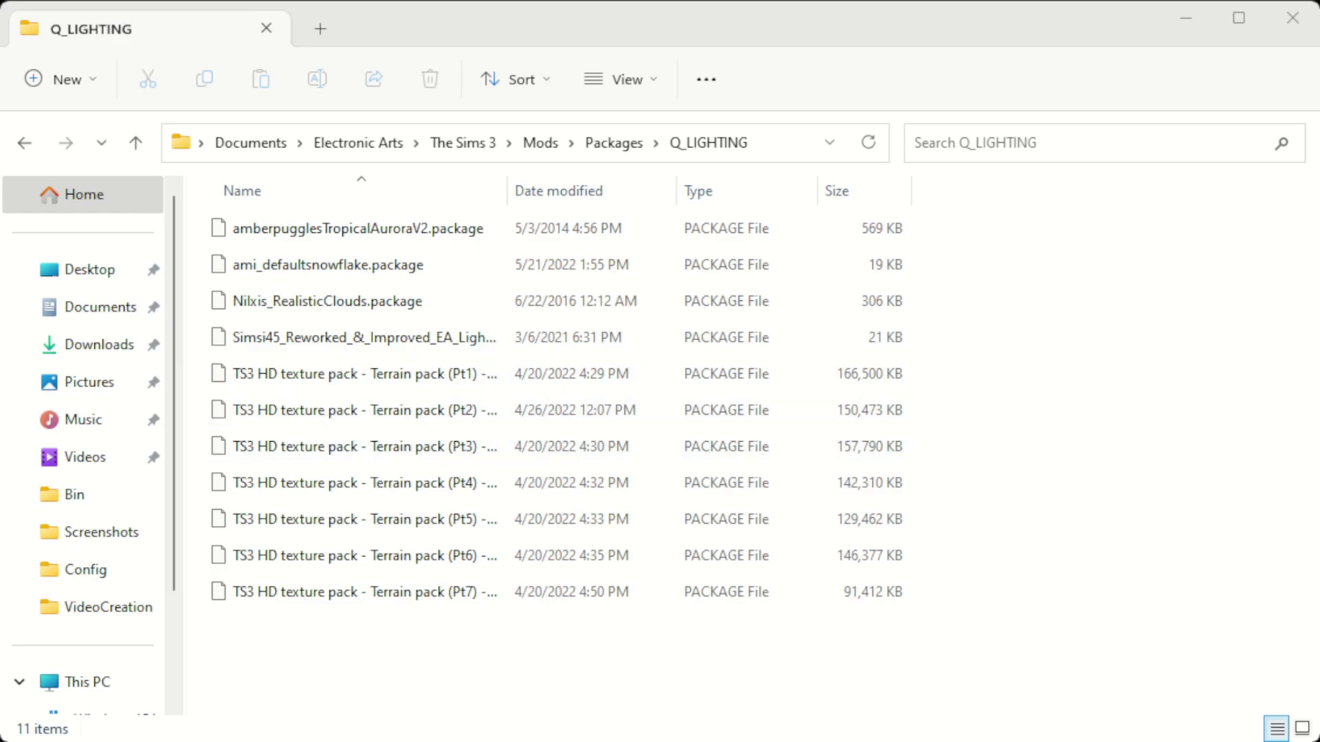
Switch to the Q_LIGHTING folder in File Explorer and point out the TS3 HD texture pack files, Pt1 to Pt7.
left_click_drag(204, 375, 360, 651)
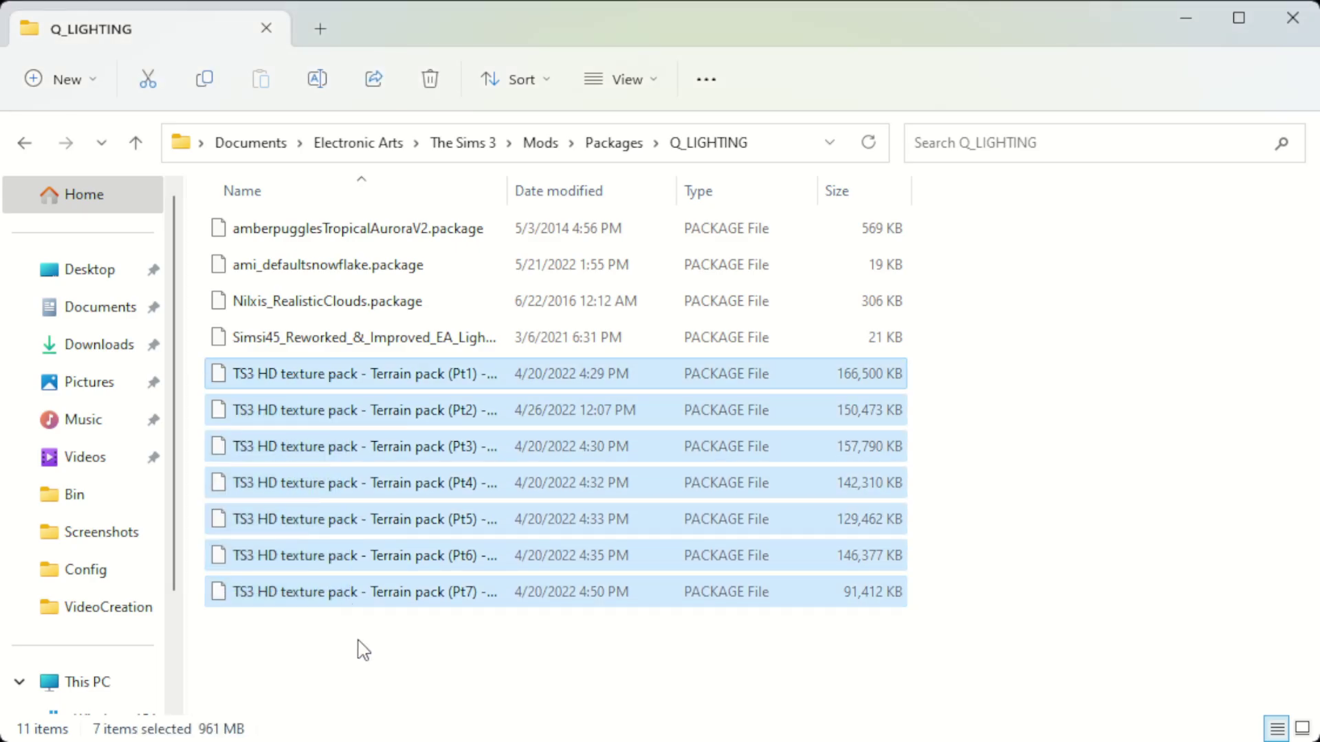
left_click(361, 649)
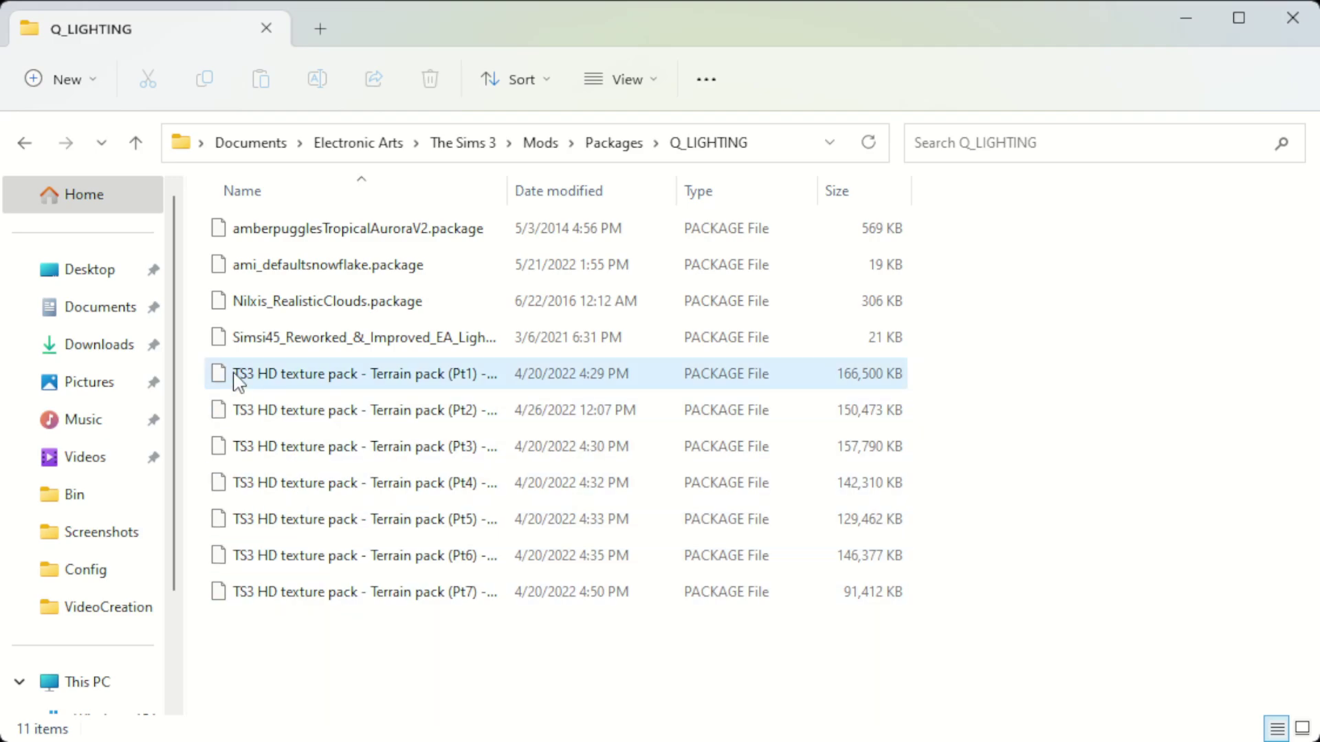
left_click_drag(198, 365, 295, 603)
left_click(297, 647)
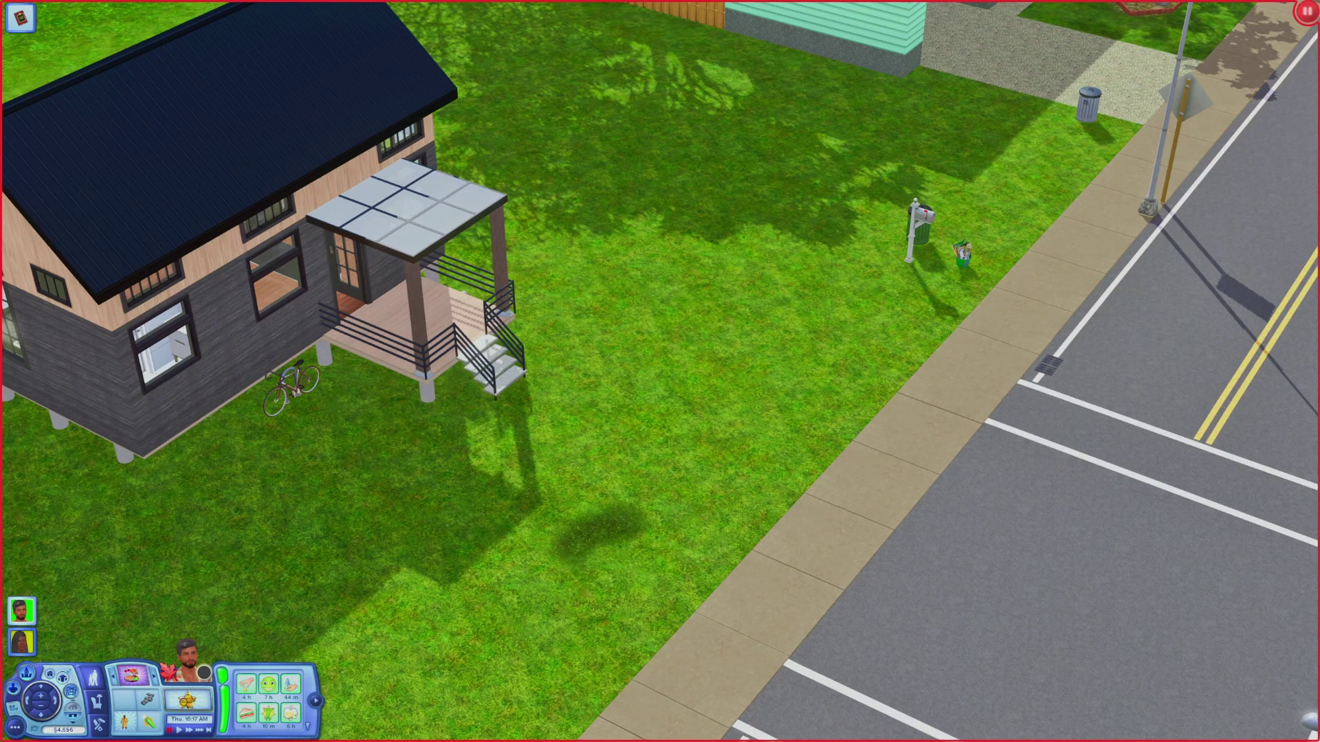
Switch to The Sims 3 and examine the terrain and roads around the house from afar, another angle and up close.
scroll(612, 214, "down", 8)
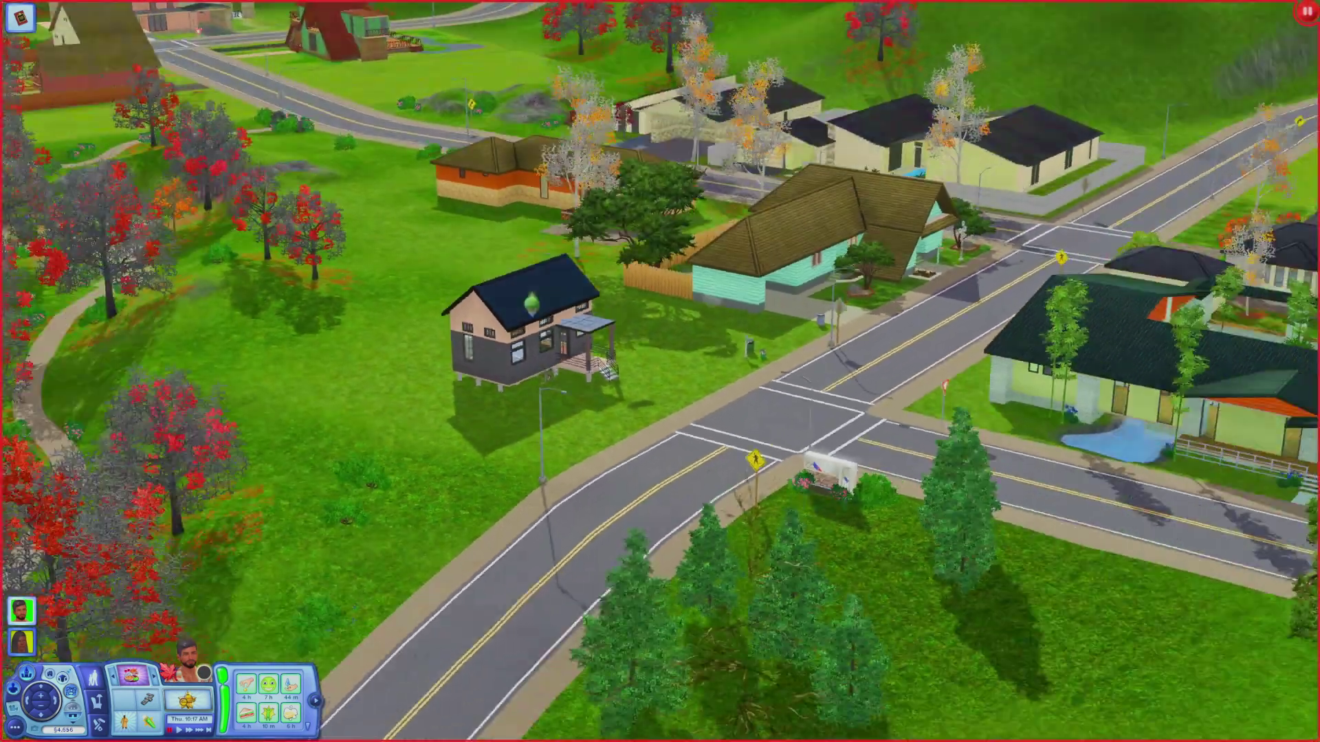
key("period")
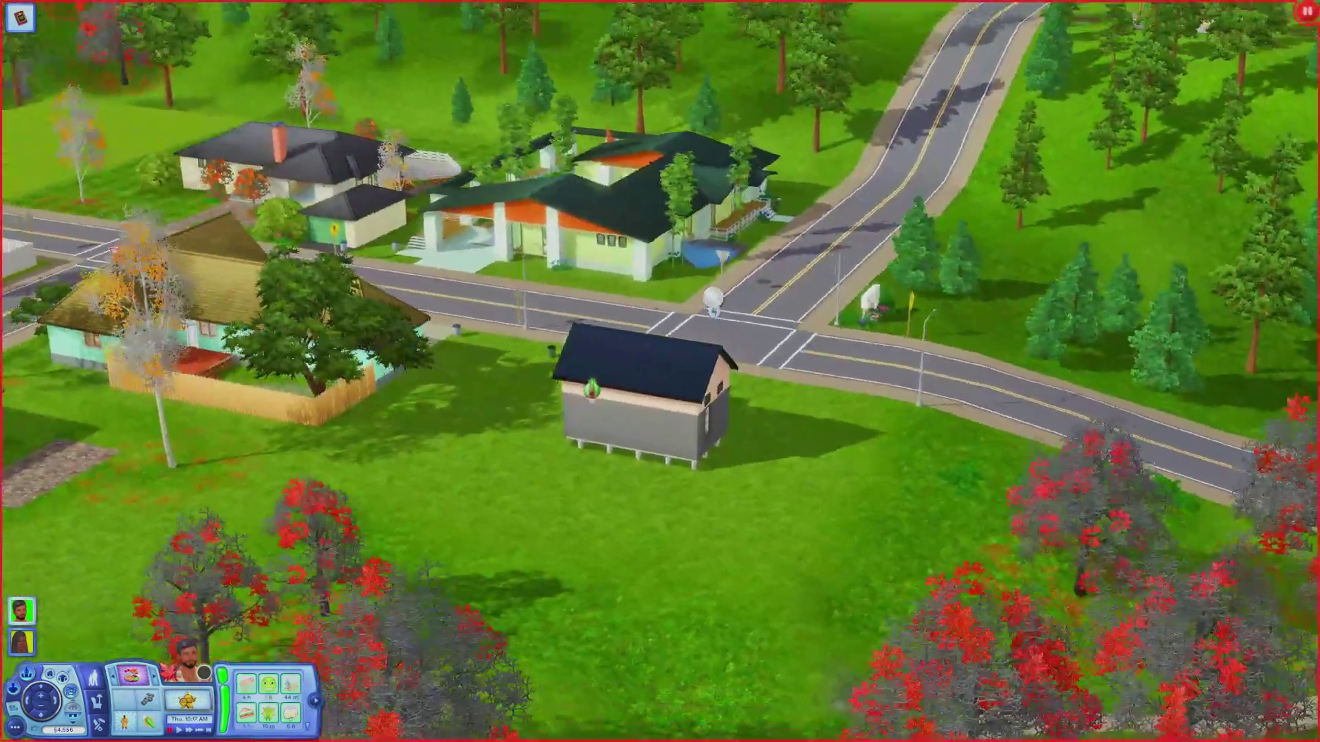
scroll(713, 297, "up", 5)
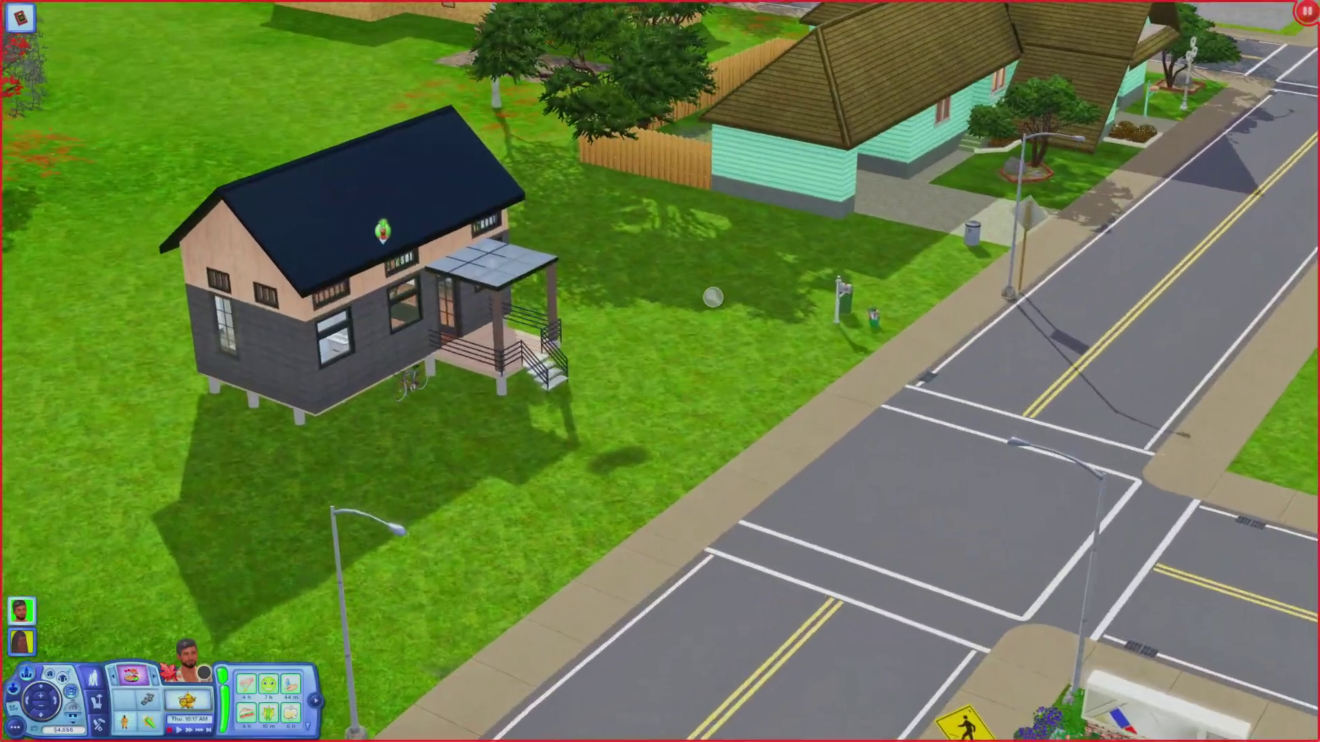
scroll(713, 297, "up", 2)
scroll(806, 512, "up", 5)
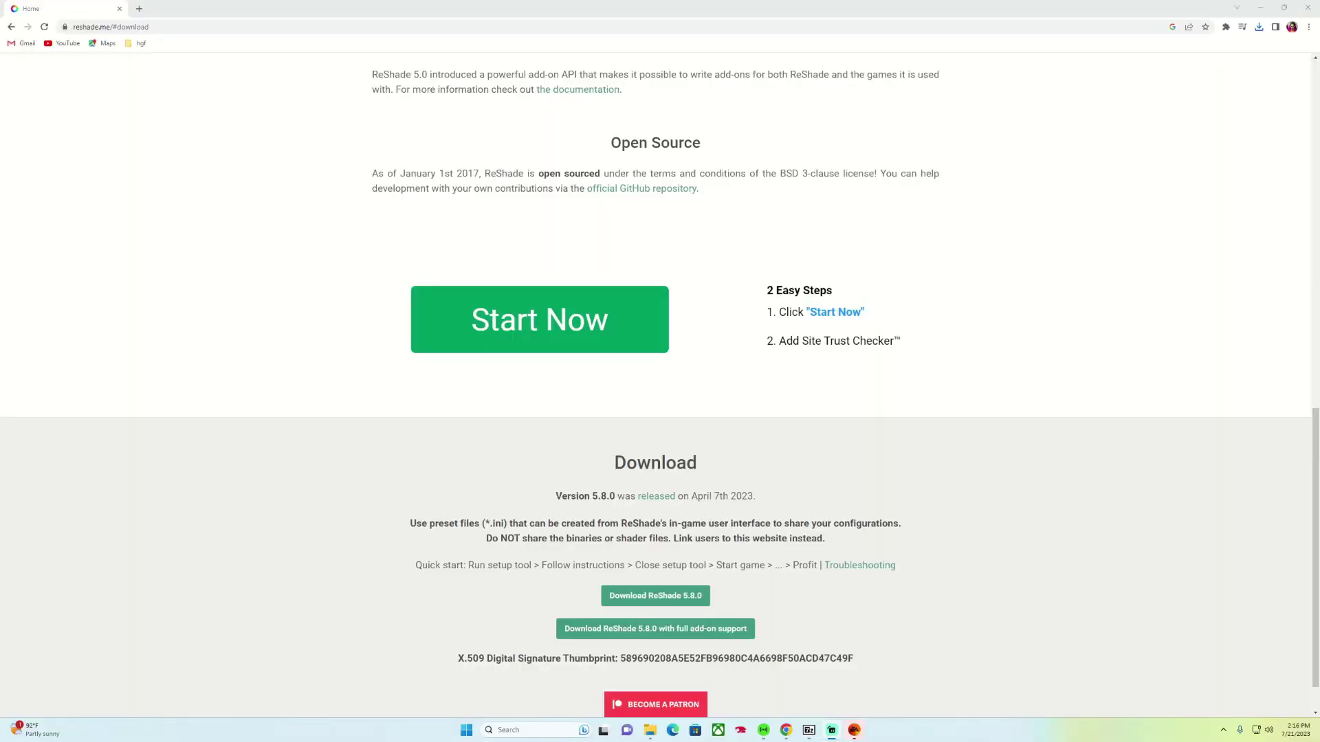
Switch to the ReShade website in the browser, download ReShade 5.8.0 and launch its setup.
scroll(854, 403, "up", 15)
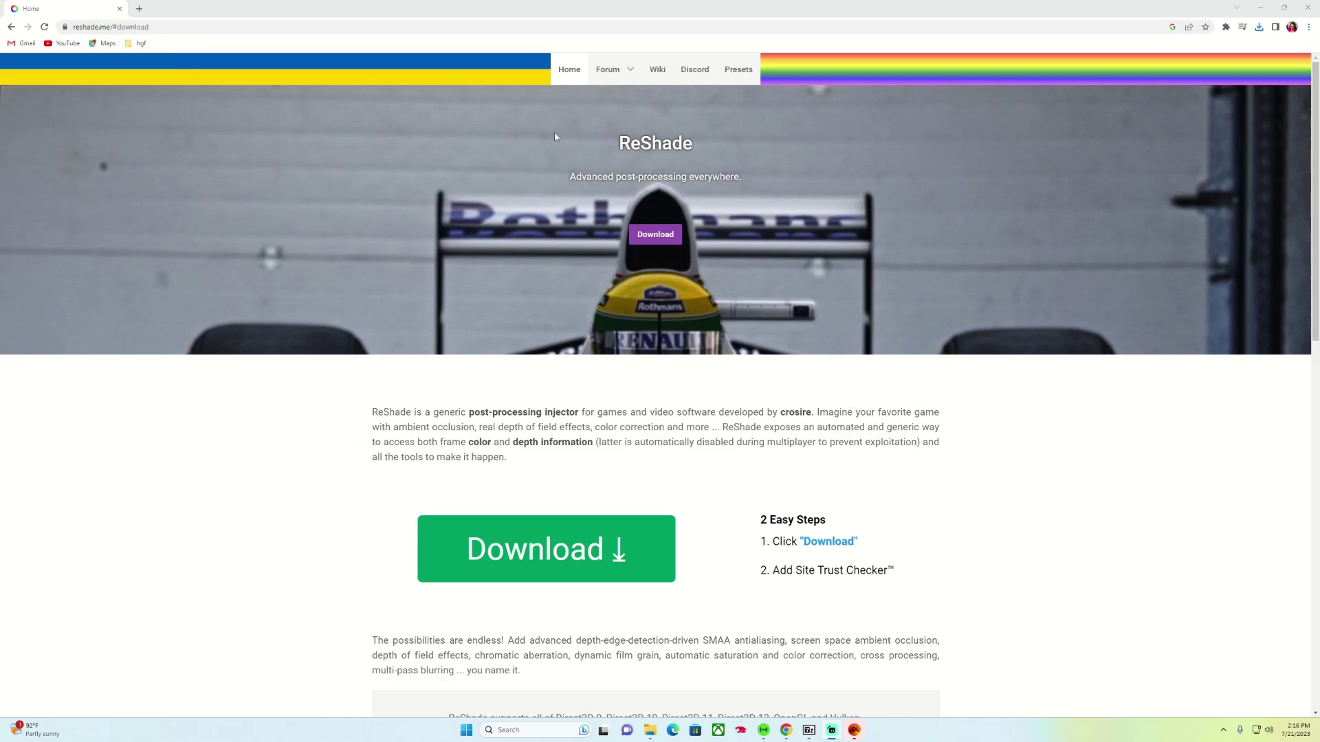
left_click(655, 235)
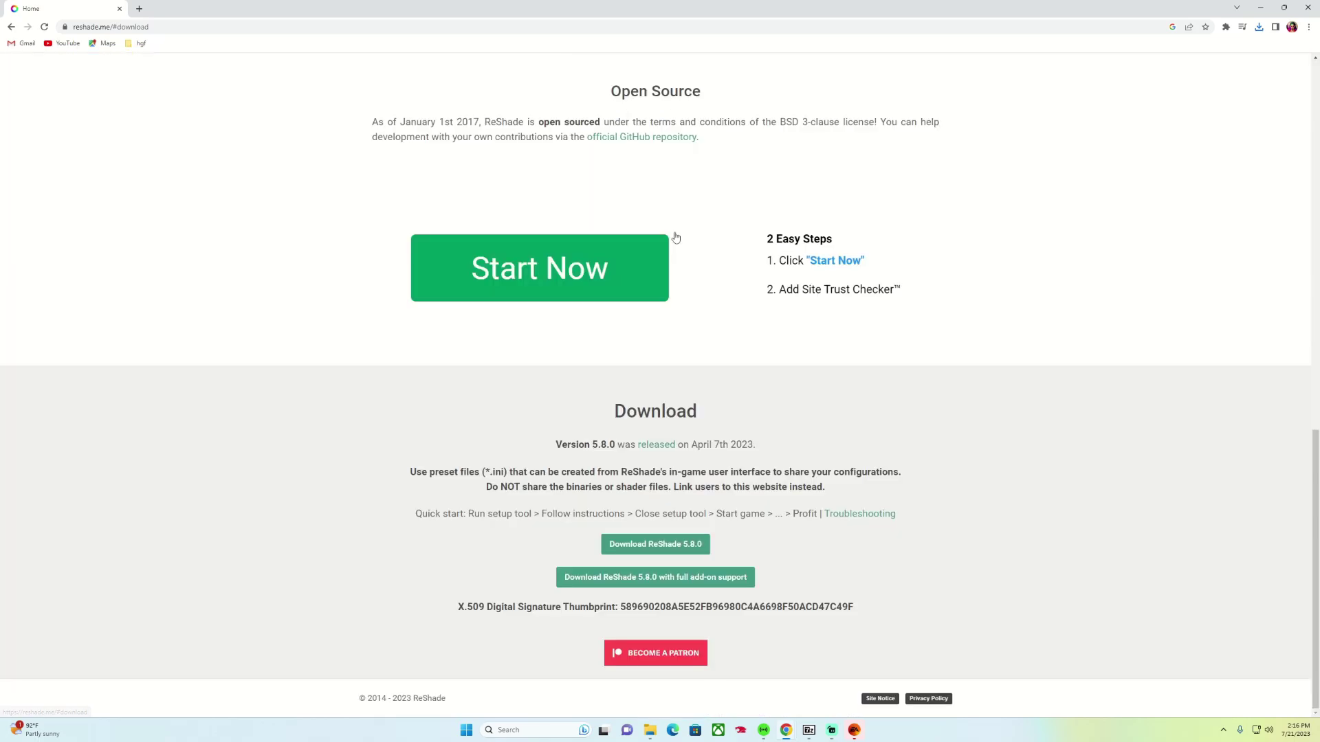
left_click(681, 550)
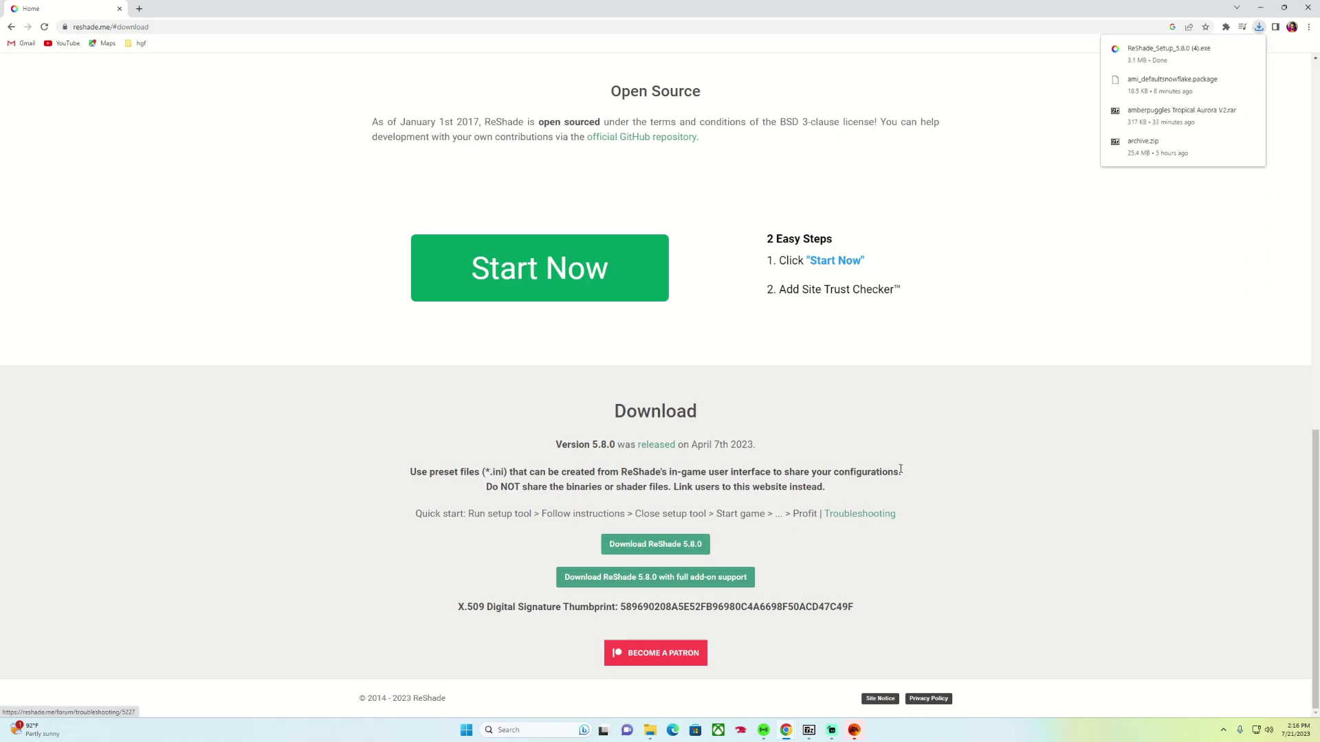
left_click(1170, 58)
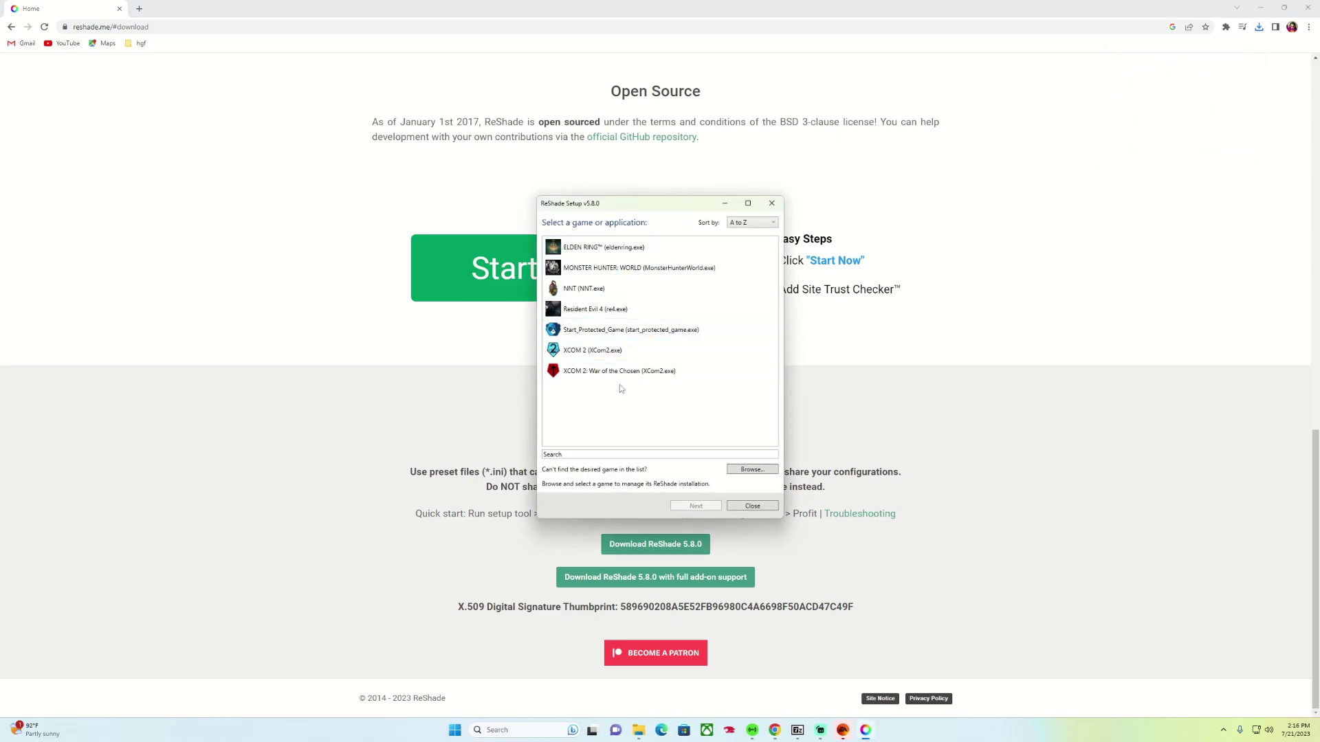
Browse for the game executable from the ReShade setup, opening C:\Program Files\EA Games\The Sims 3.
left_click(751, 470)
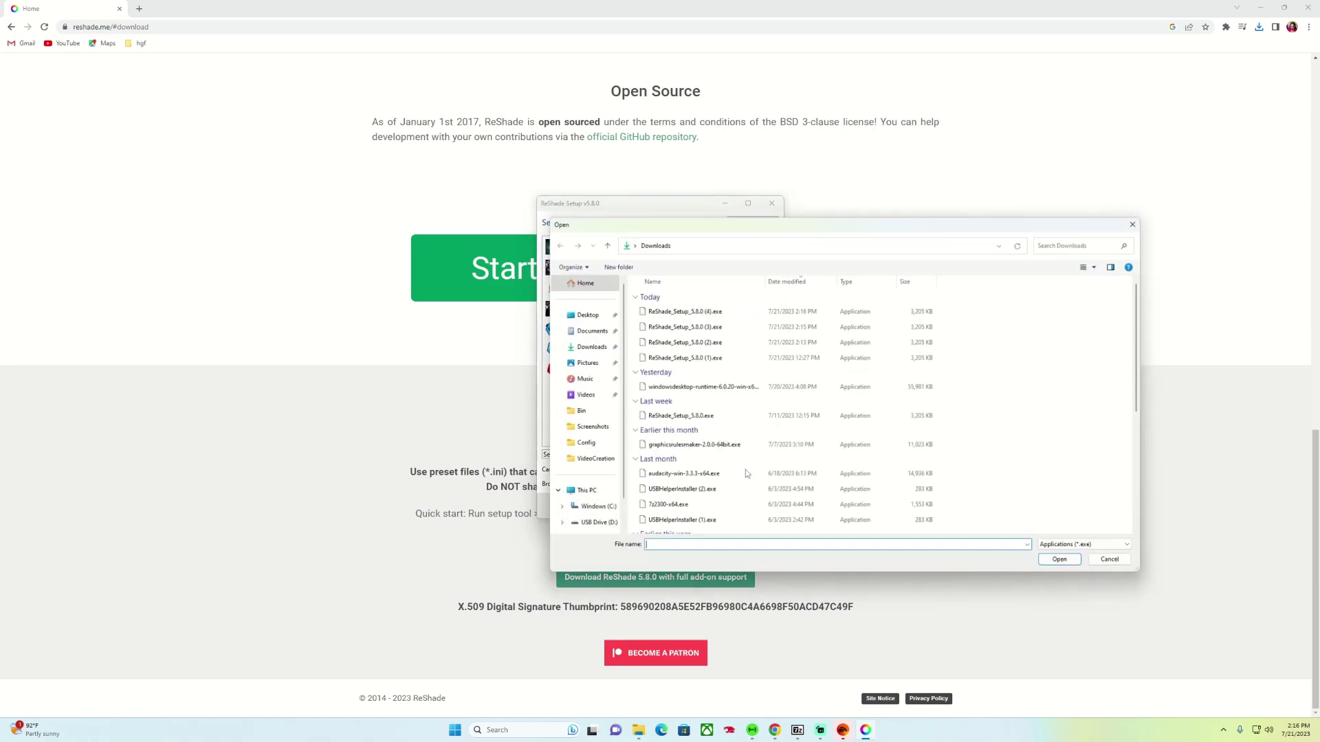
left_click(590, 512)
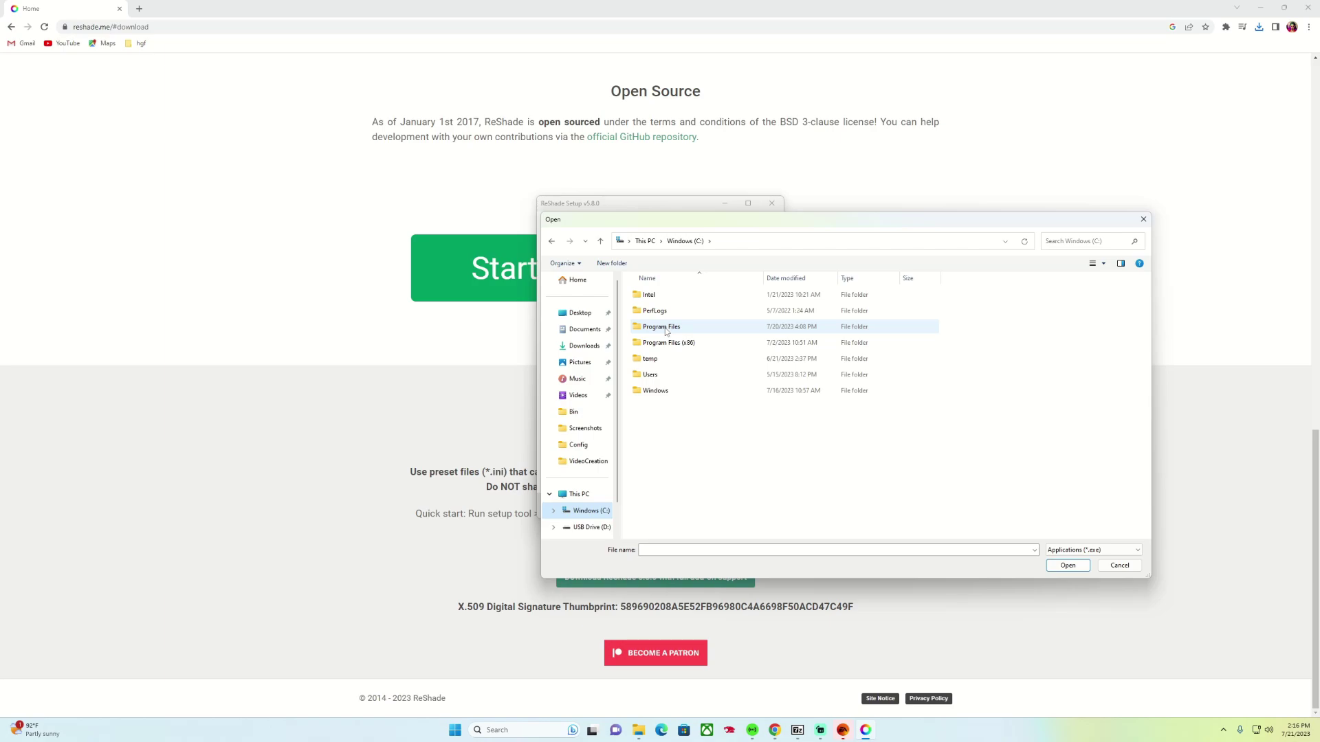
double_click(661, 327)
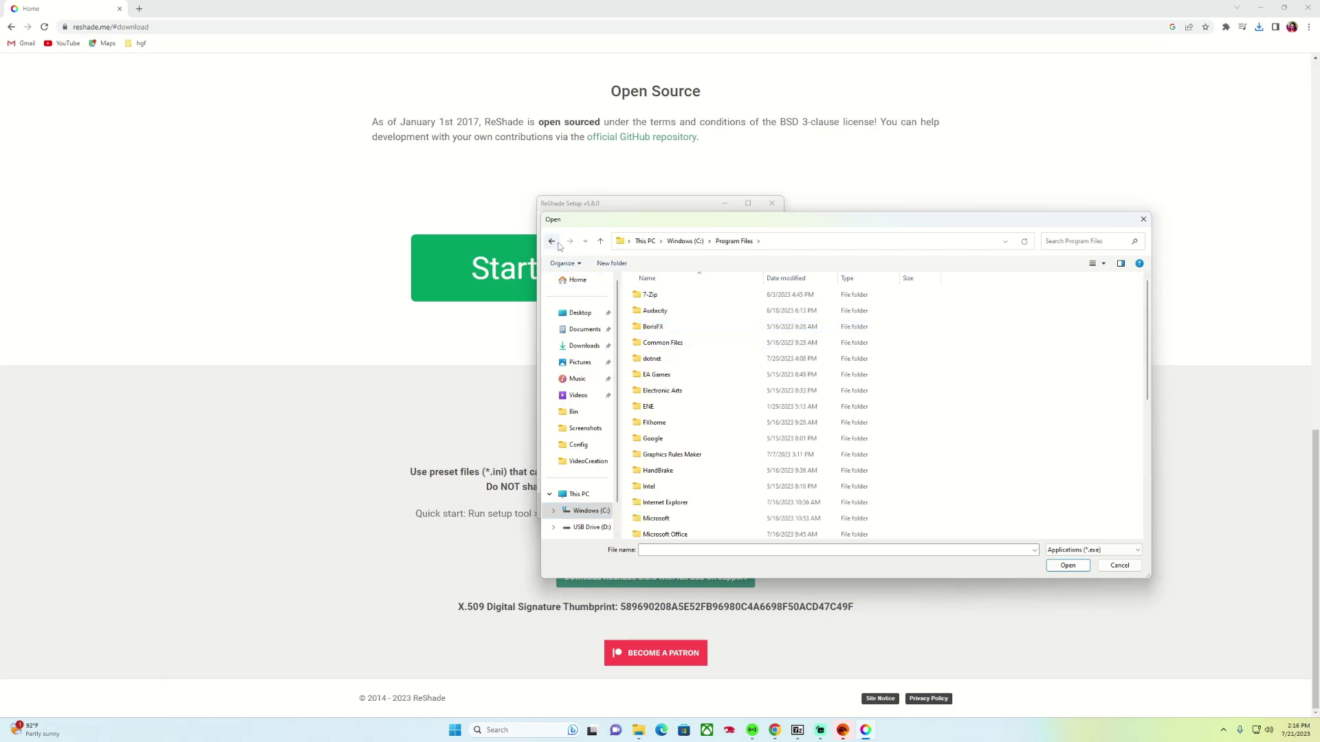
left_click(552, 242)
double_click(671, 329)
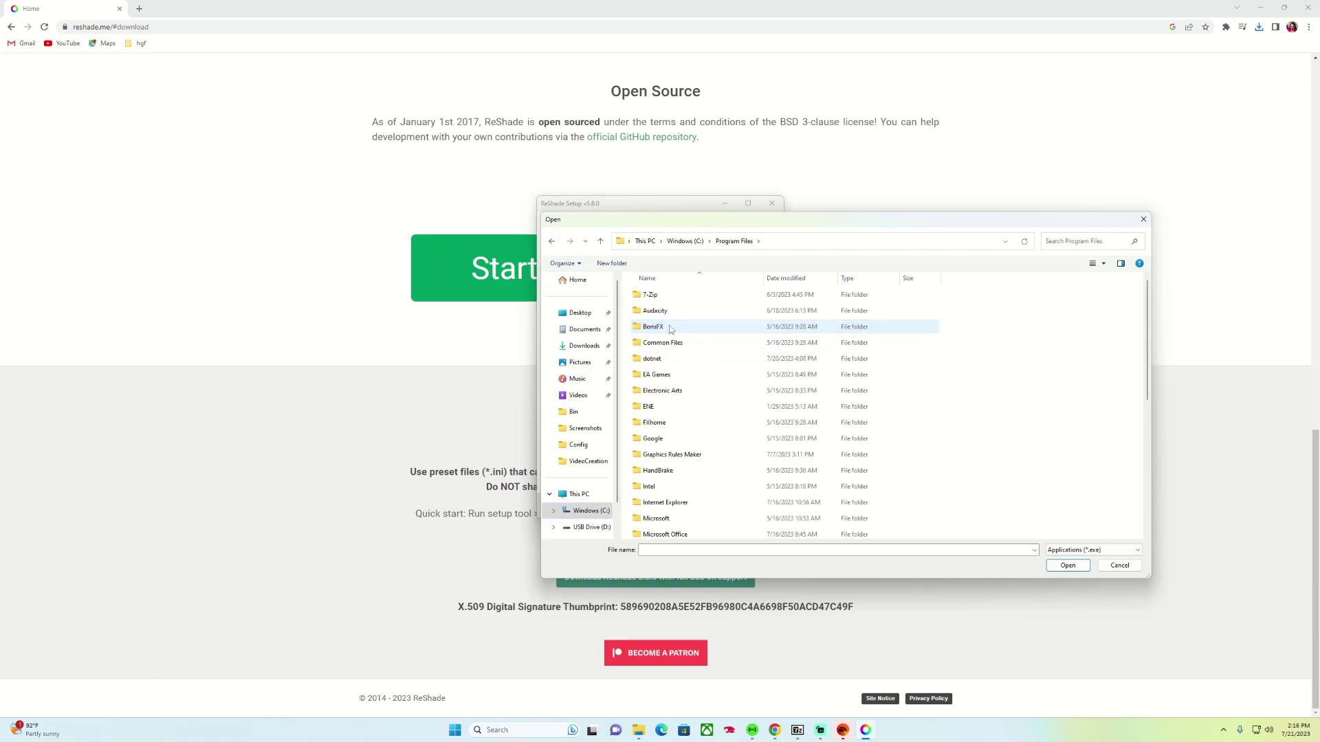
double_click(664, 374)
double_click(664, 295)
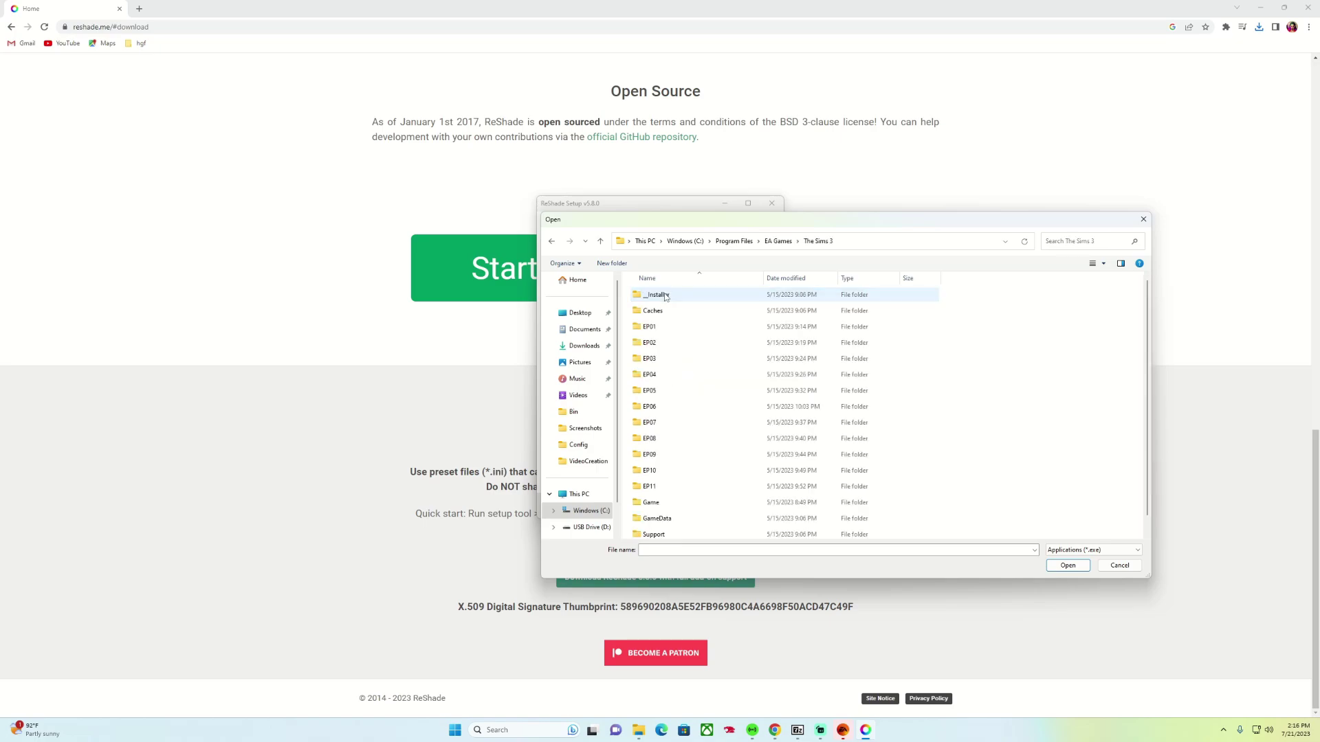
Choose TS3.exe in the Game\Bin folder as the ReShade target and continue the setup.
scroll(665, 343, "down", 1)
left_click(671, 486)
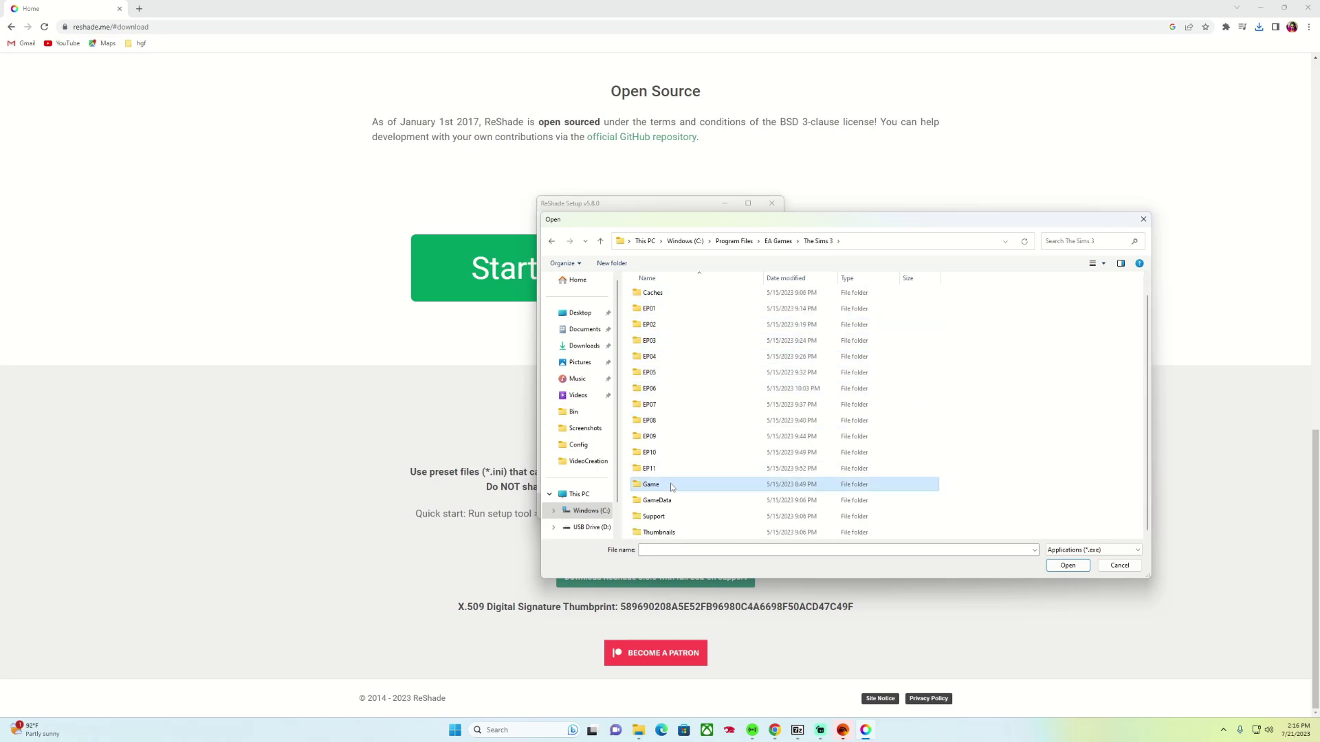
double_click(672, 486)
double_click(648, 295)
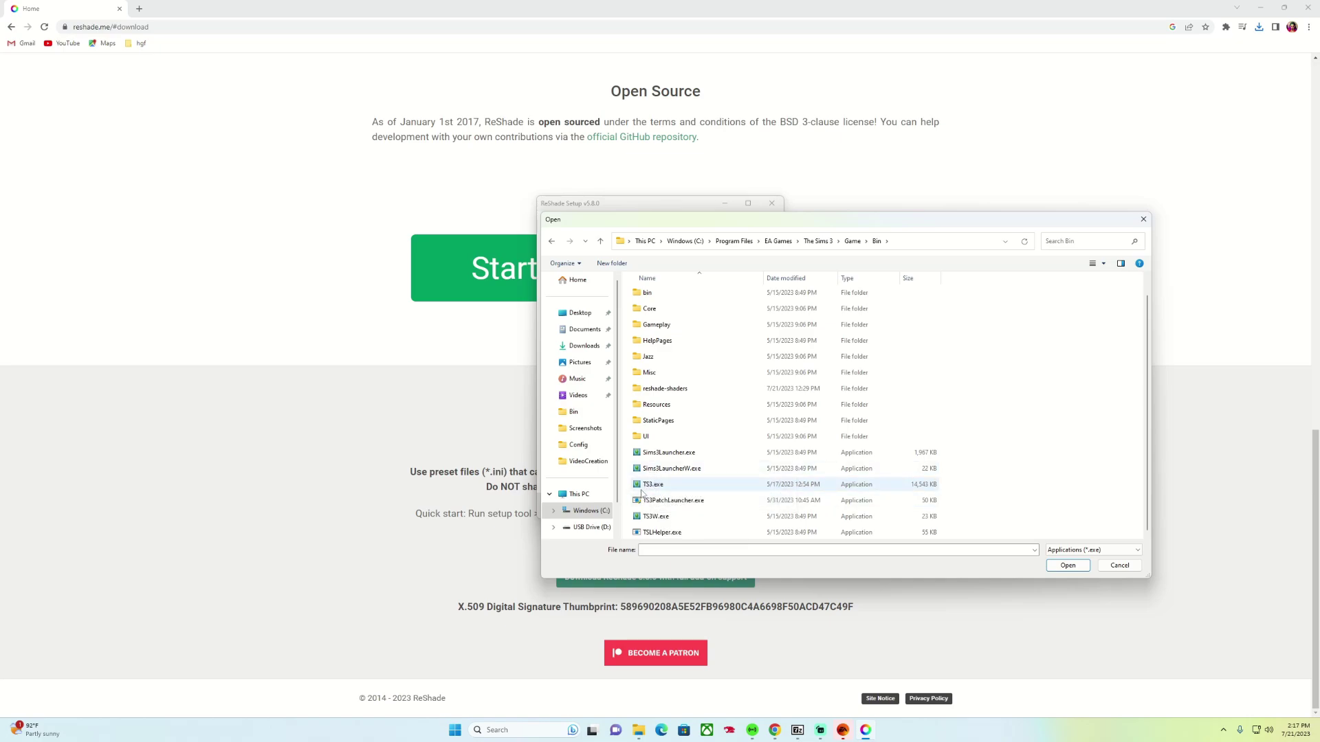
double_click(647, 487)
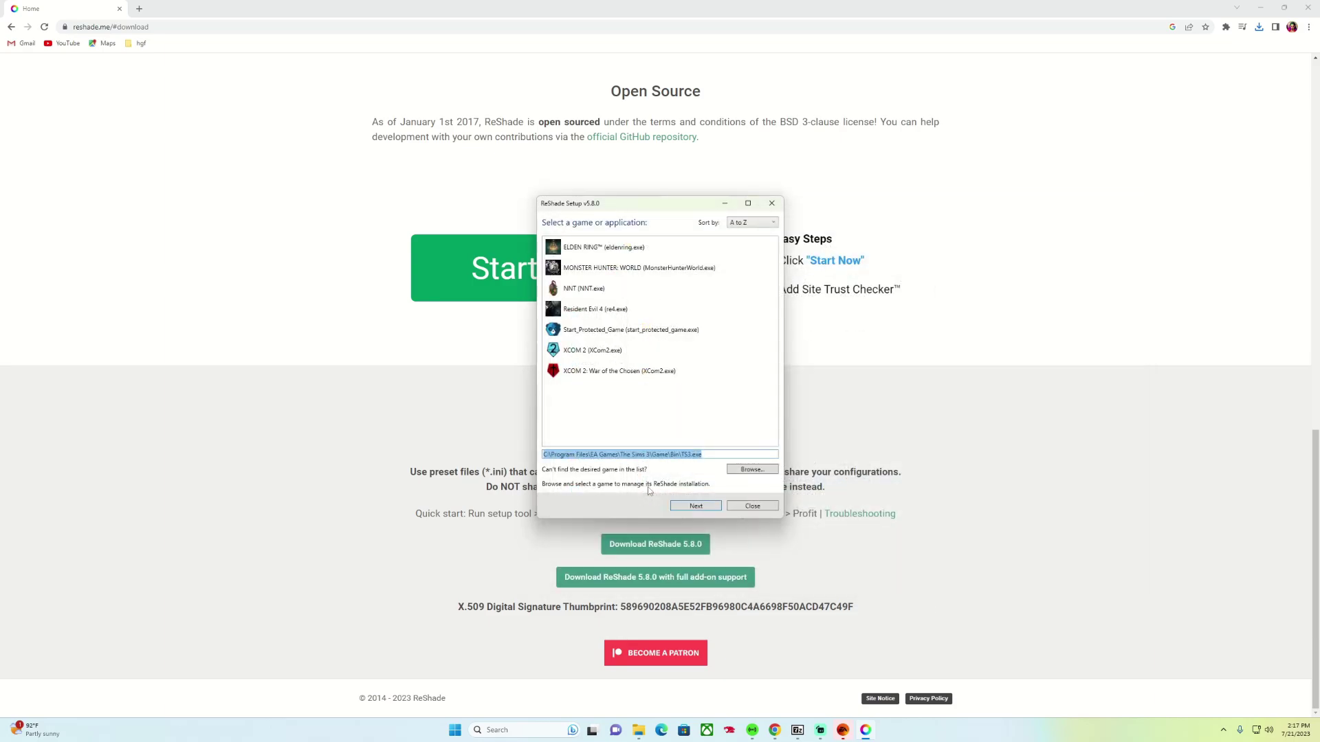
left_click(696, 506)
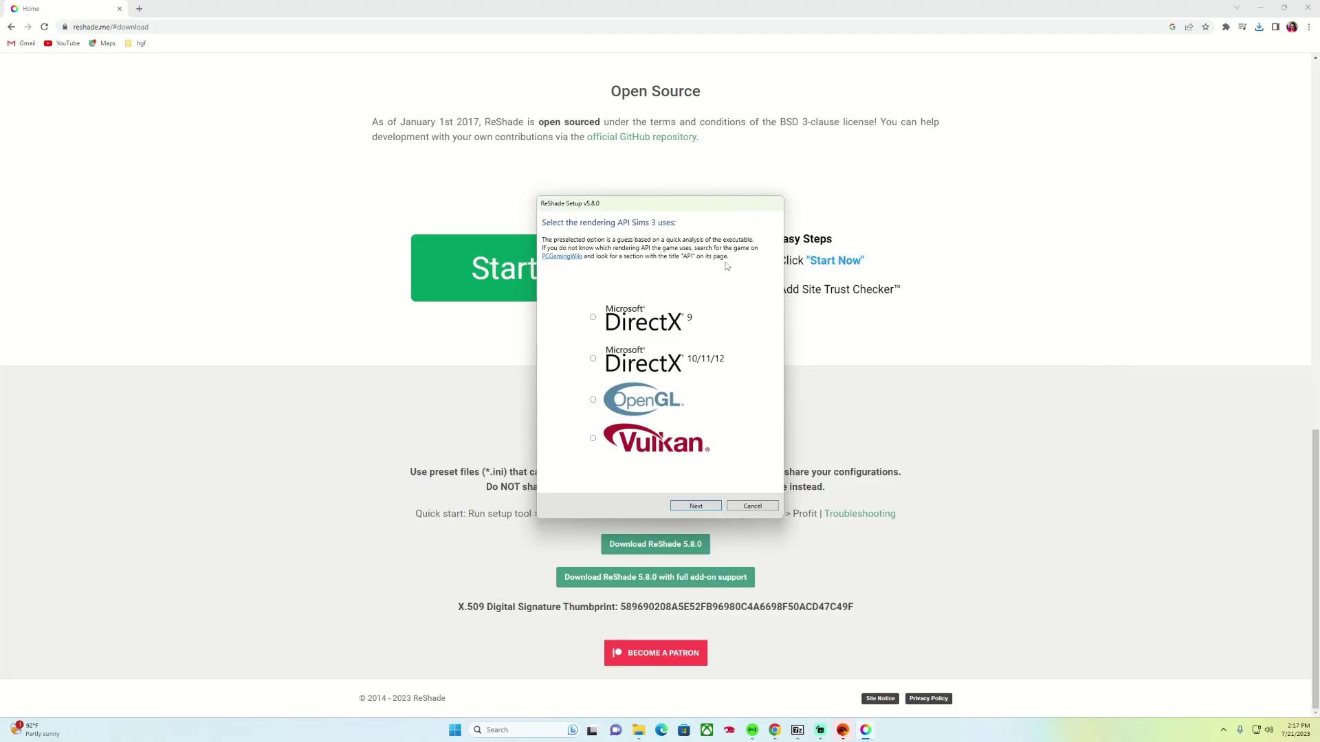
Set the rendering API to DirectX 9, proceed with the Update operation and finish the ReShade setup.
left_click_drag(660, 209, 701, 191)
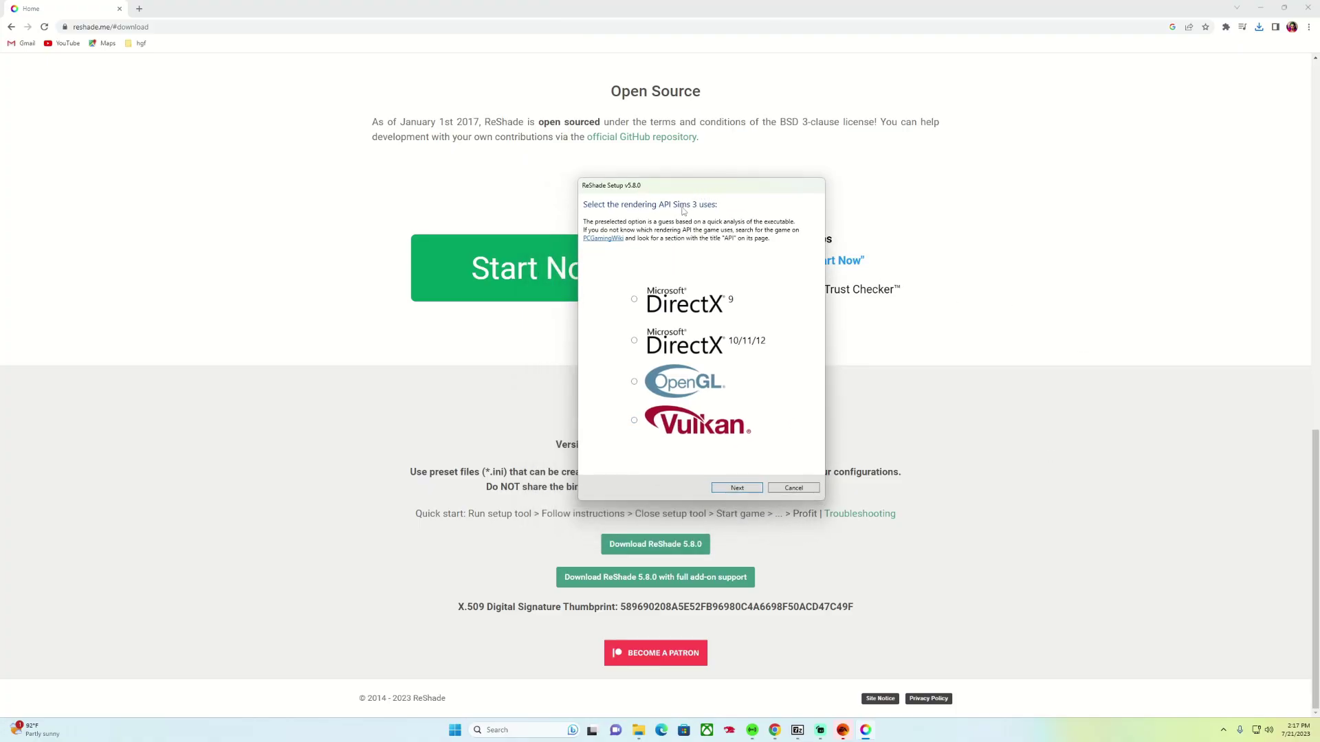
left_click(634, 301)
left_click(741, 488)
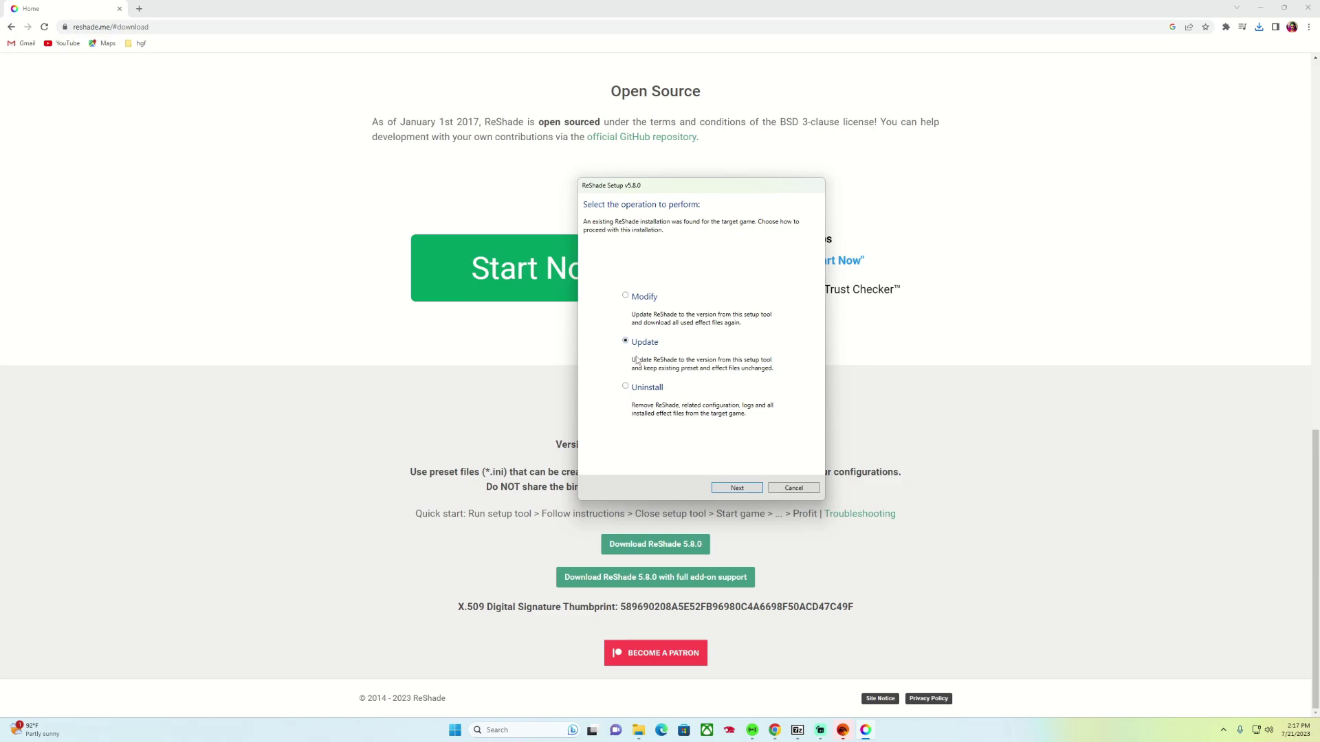
left_click(736, 487)
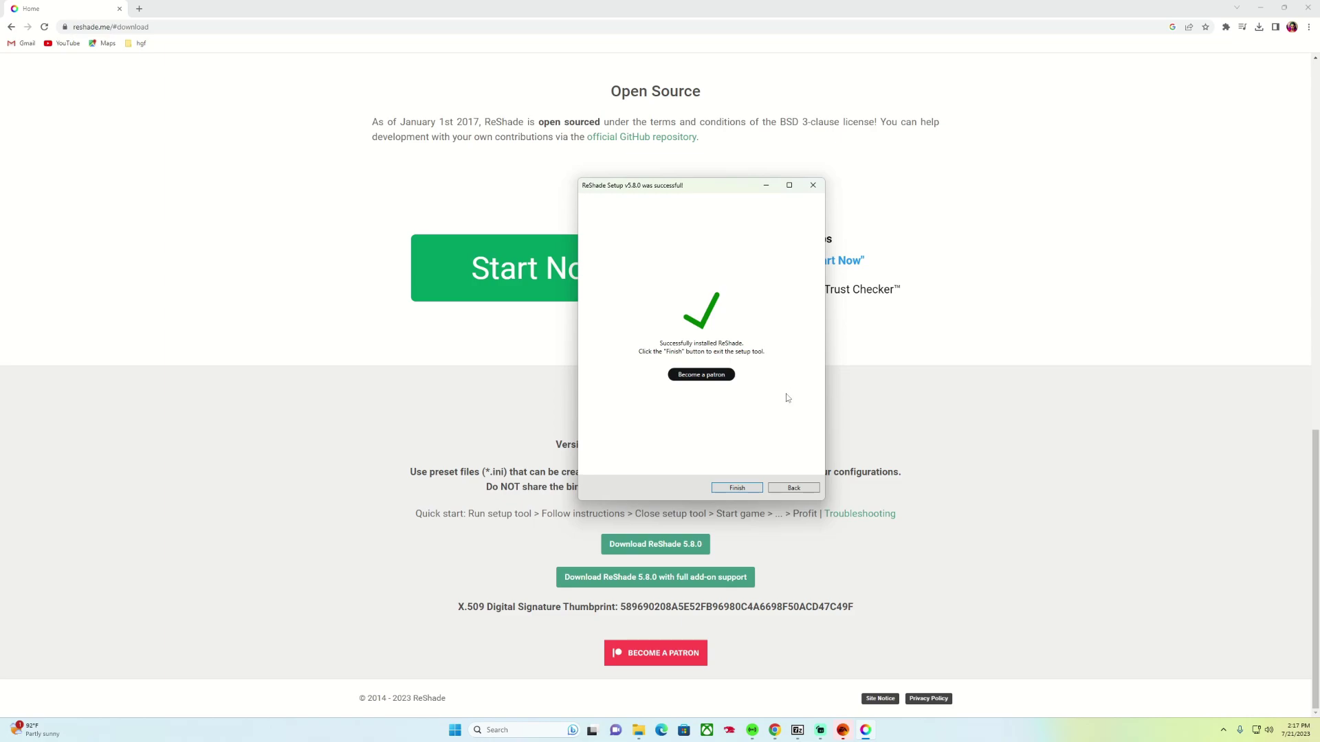
left_click(736, 488)
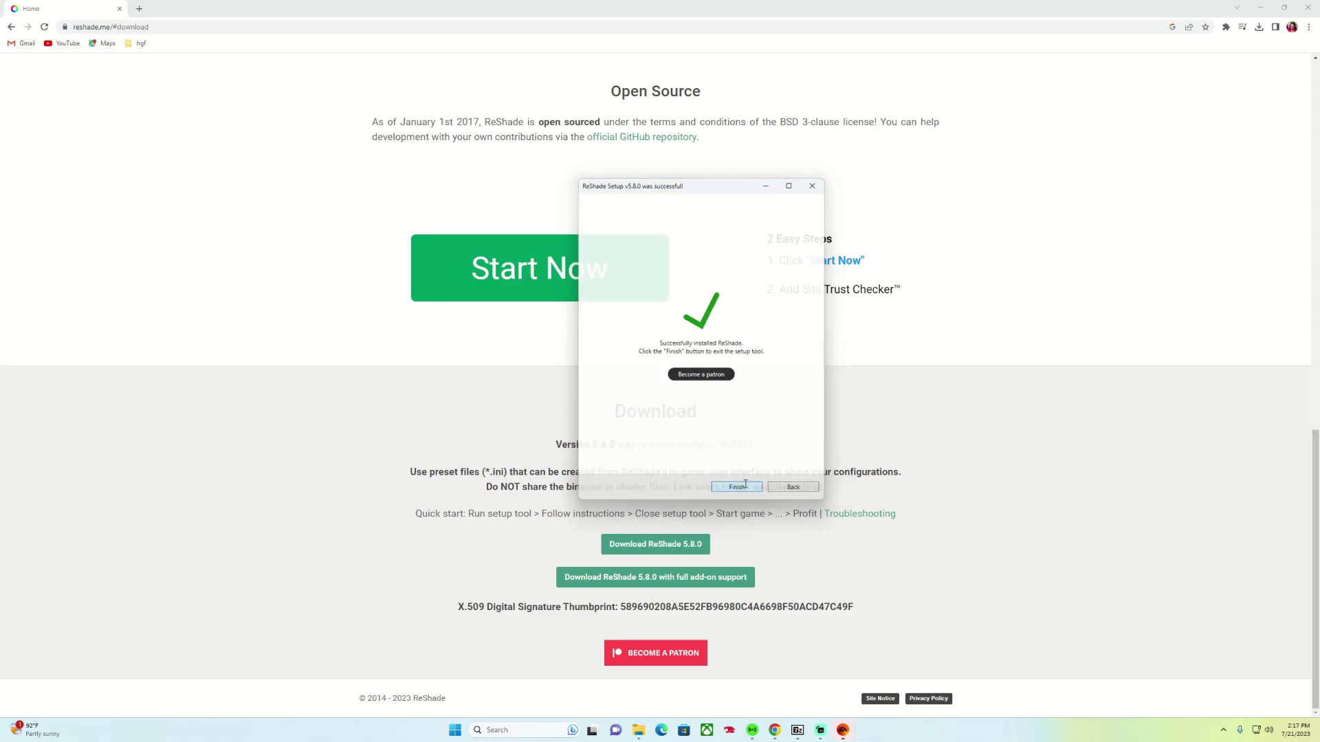
Switch to File Explorer and open the game's install folder at C:\Program Files\EA Games\The Sims 3.
mouse_move(649, 727)
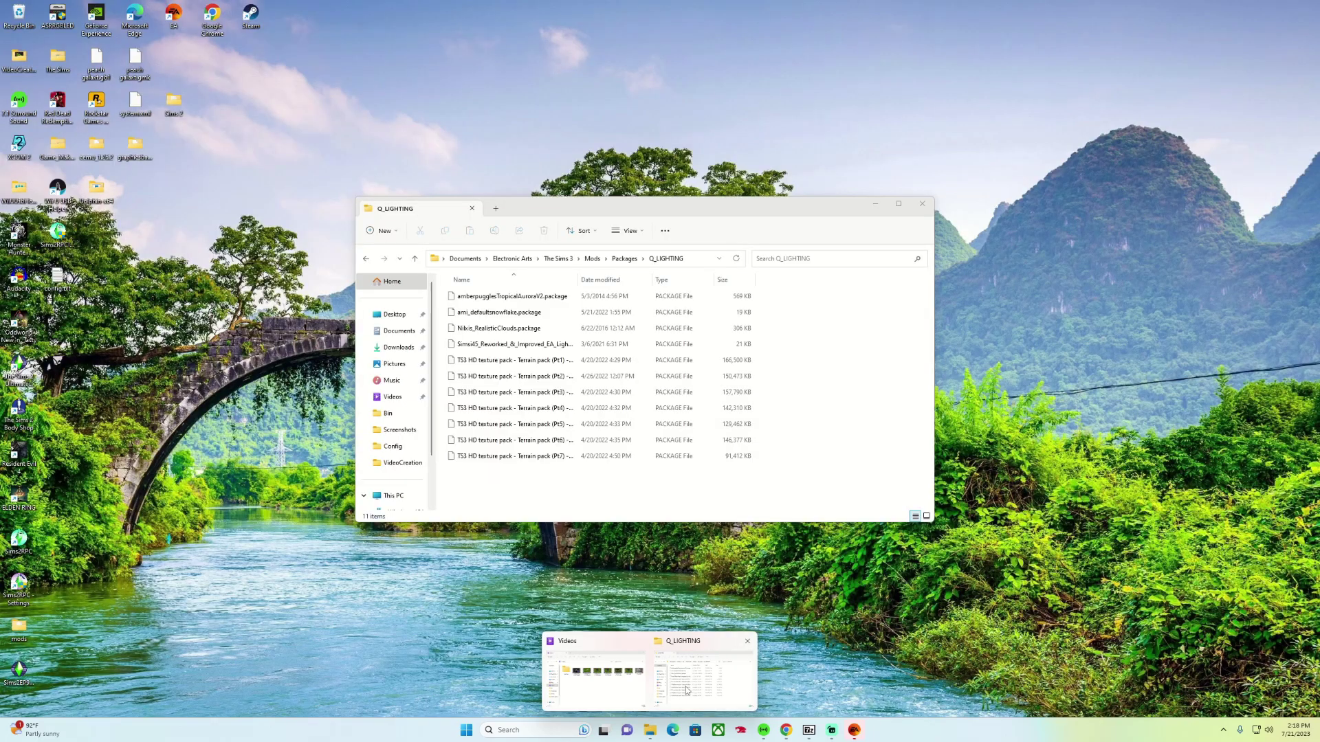
left_click(686, 690)
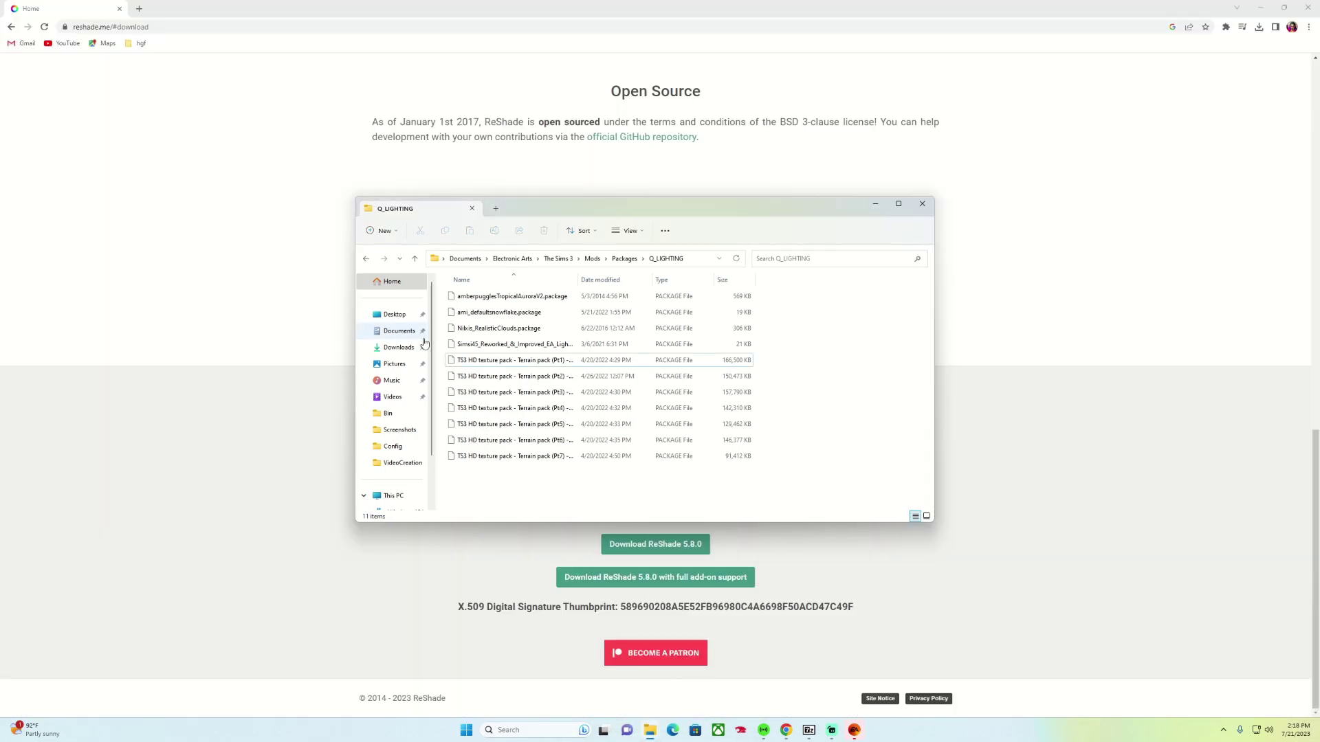
scroll(411, 489, "down", 1)
left_click(393, 479)
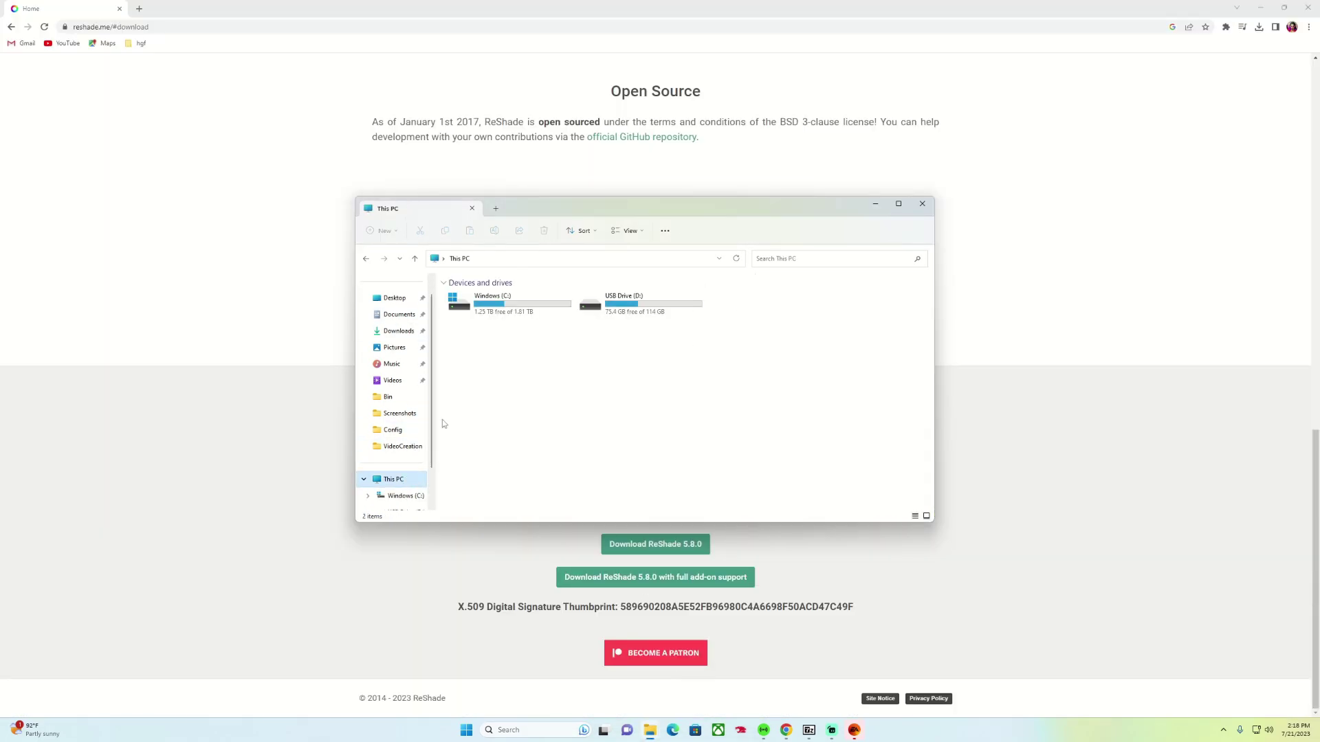
double_click(483, 300)
double_click(481, 329)
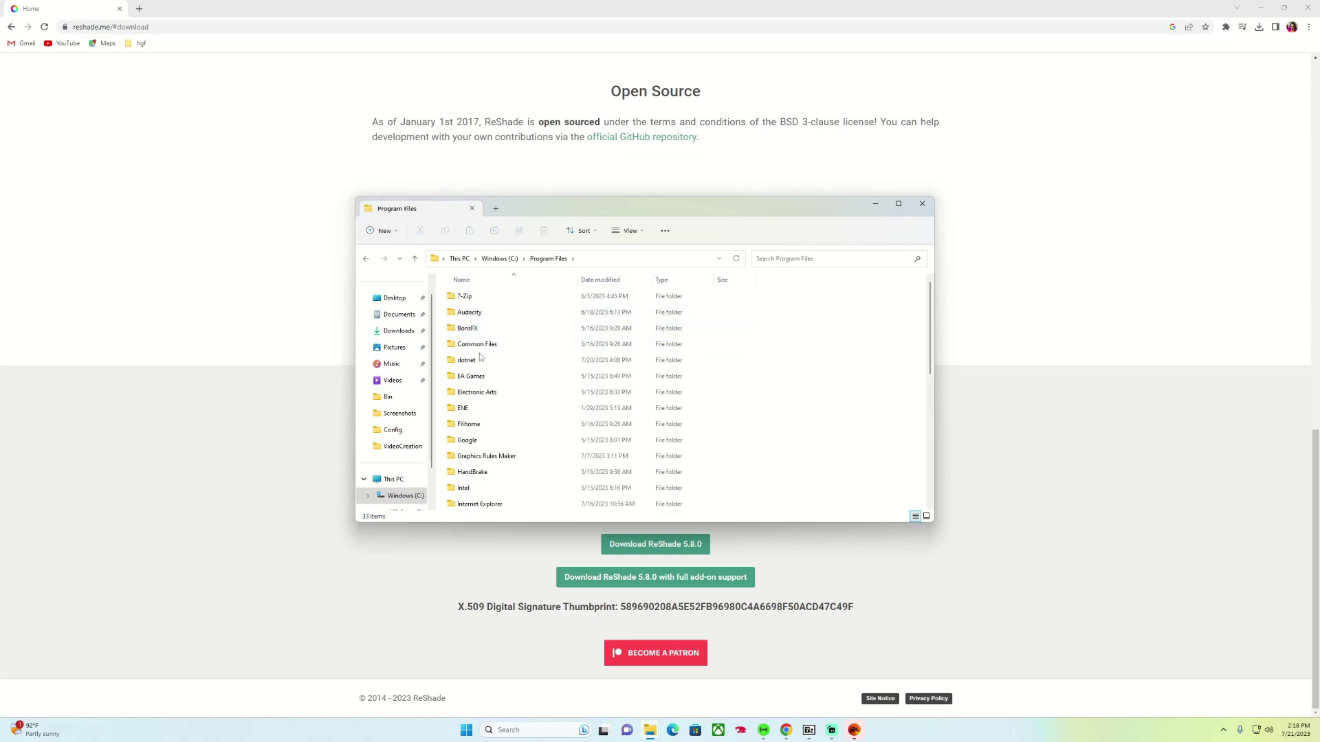
double_click(481, 376)
double_click(478, 299)
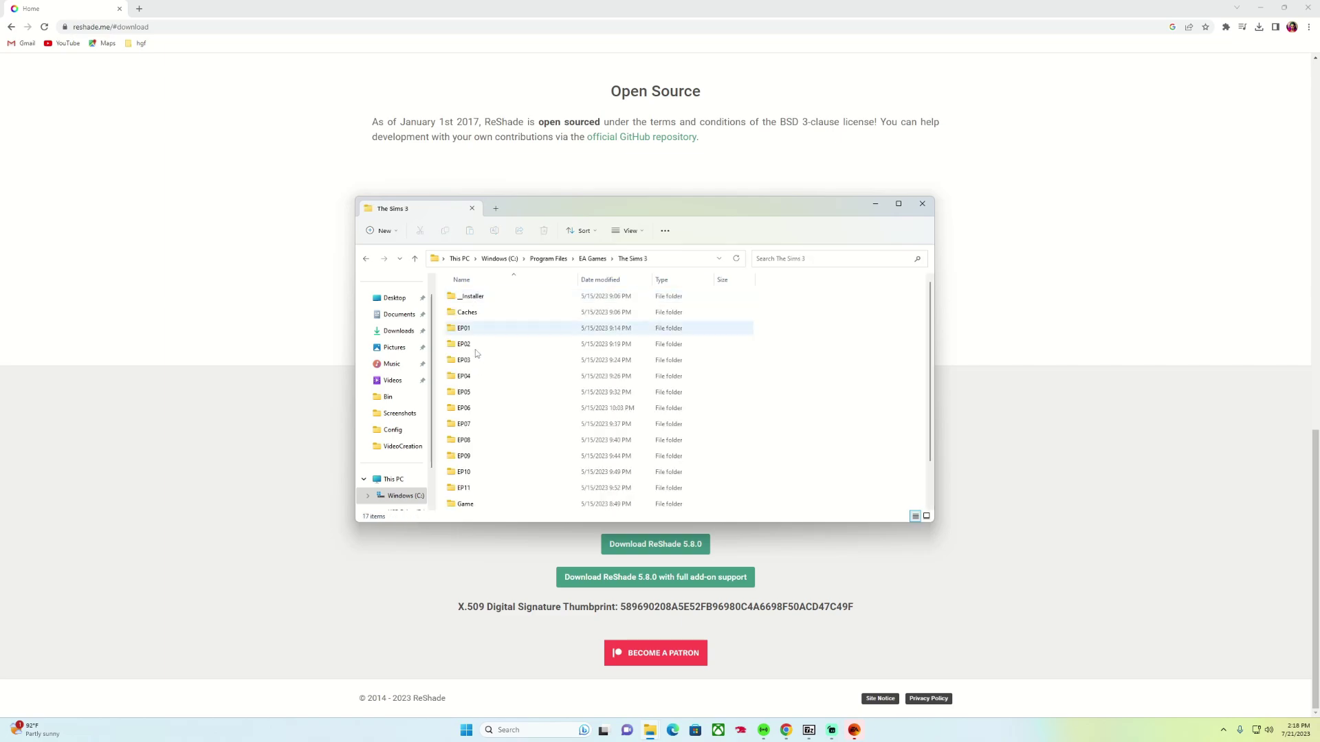
Open the Game\Bin subfolder and look through its contents for the installed ReShade files.
double_click(467, 455)
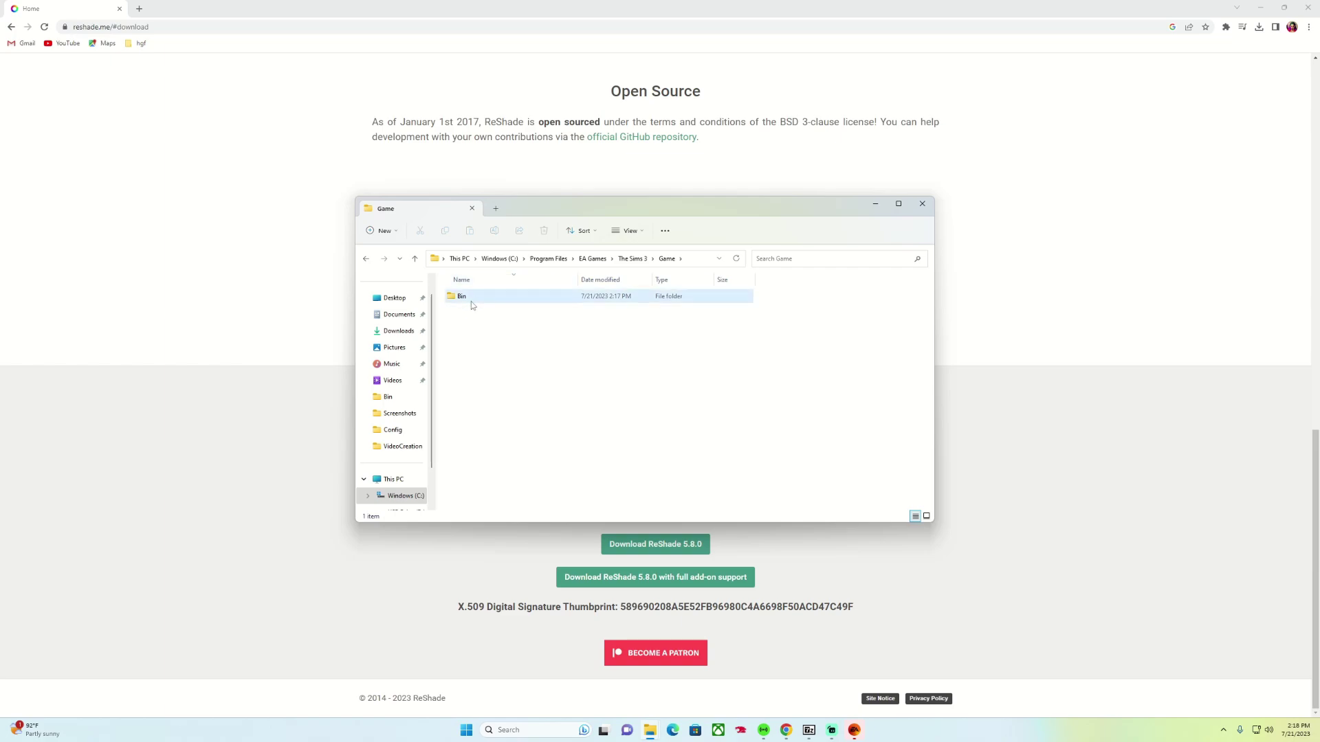
double_click(472, 300)
scroll(602, 406, "down", 1)
scroll(602, 406, "down", 3)
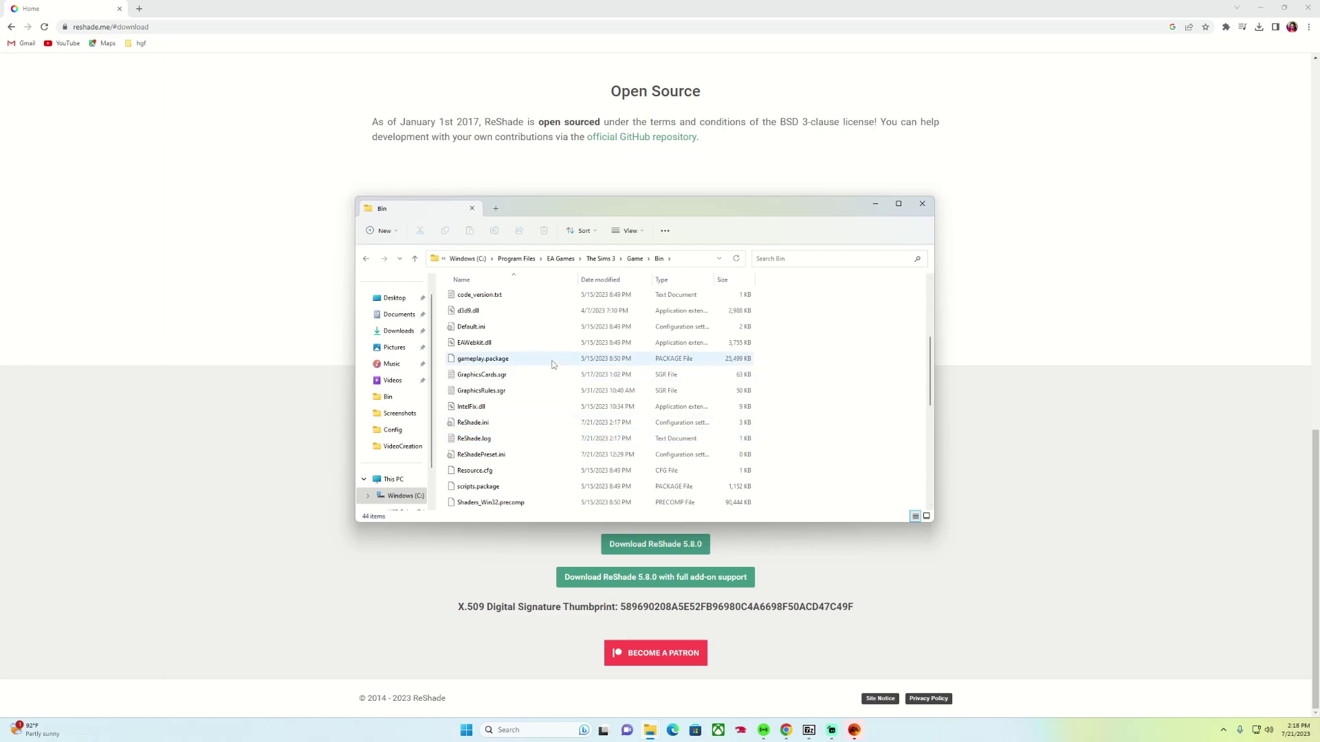
scroll(598, 402, "up", 1)
scroll(598, 405, "up", 3)
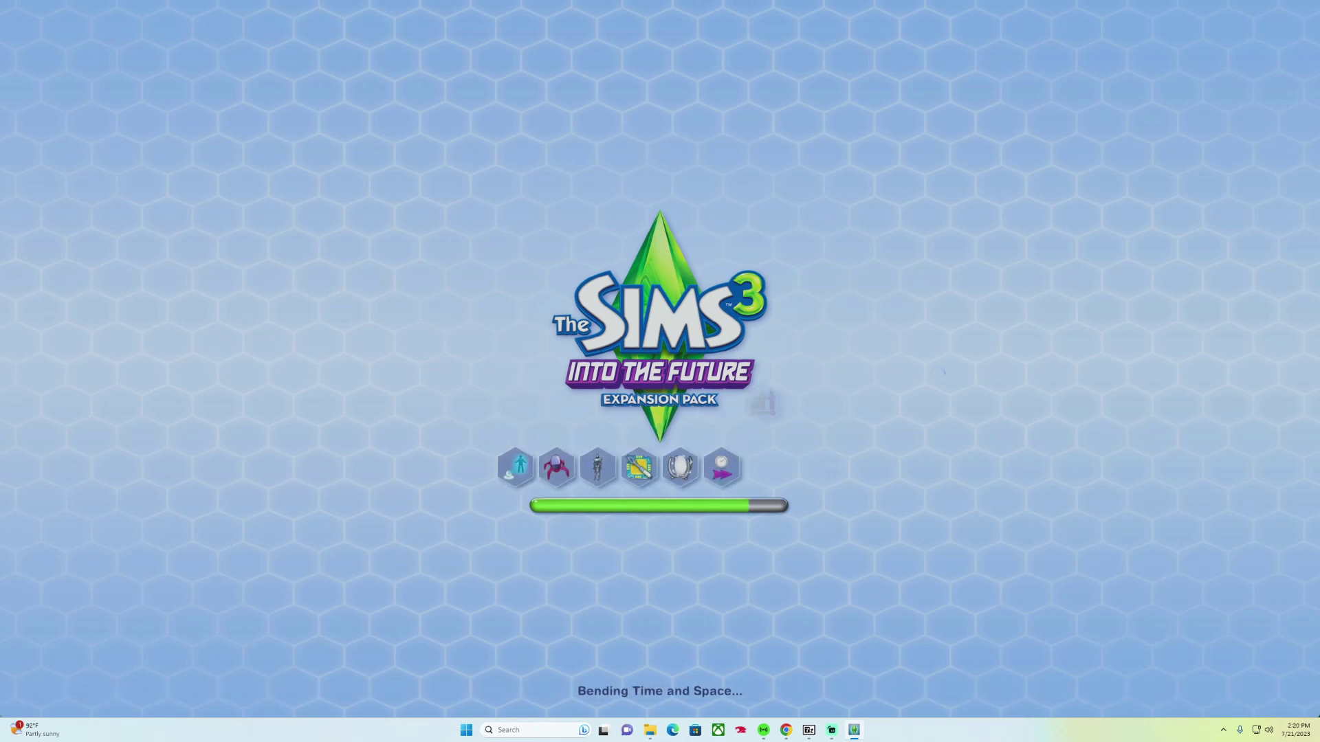
Open the ReShade overlay in The Sims 3, check its keyboard shortcut settings and return to the effects list.
key("Home")
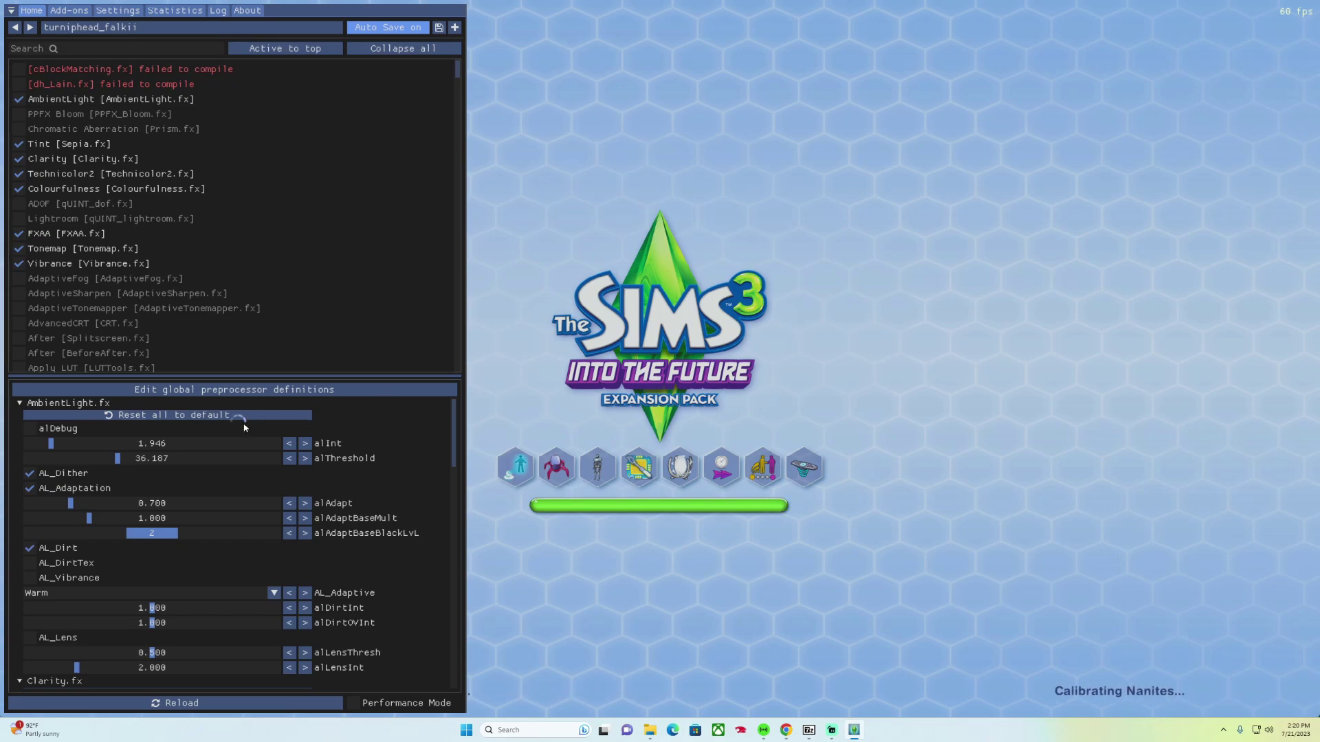
left_click(117, 9)
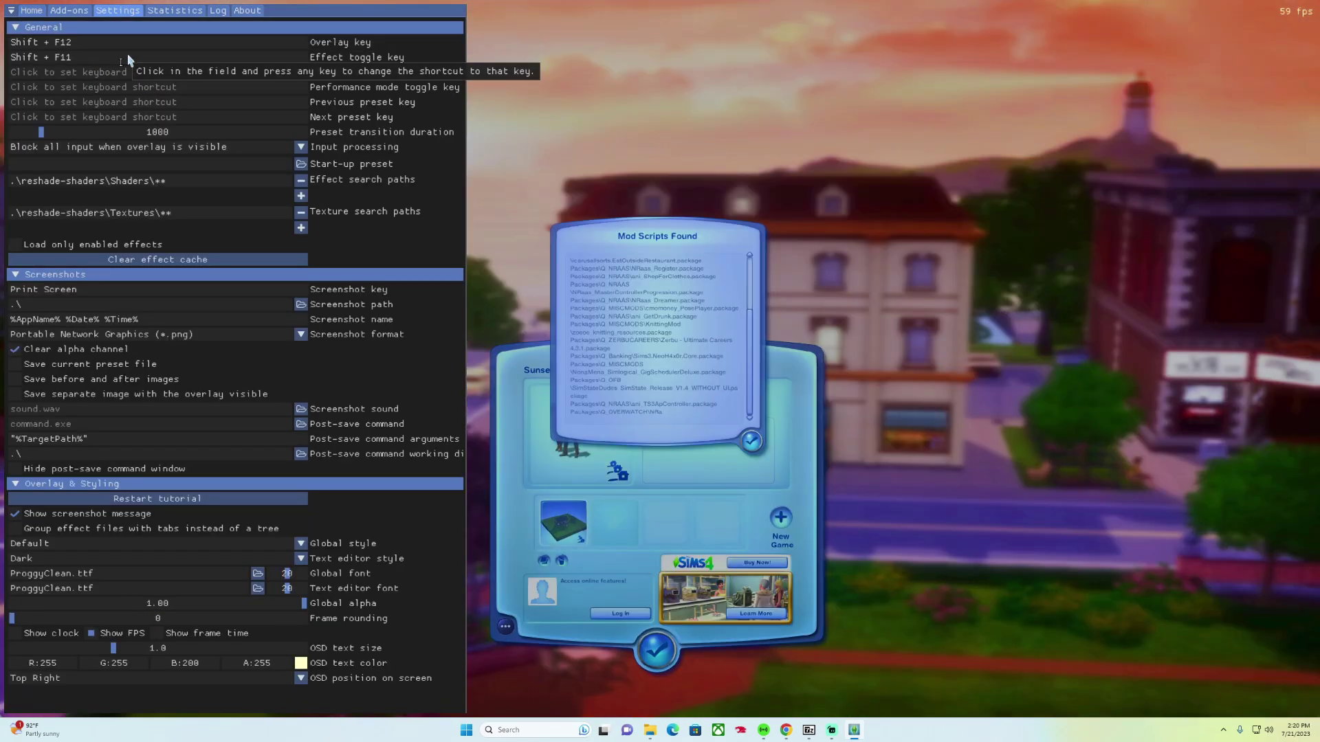
left_click(31, 9)
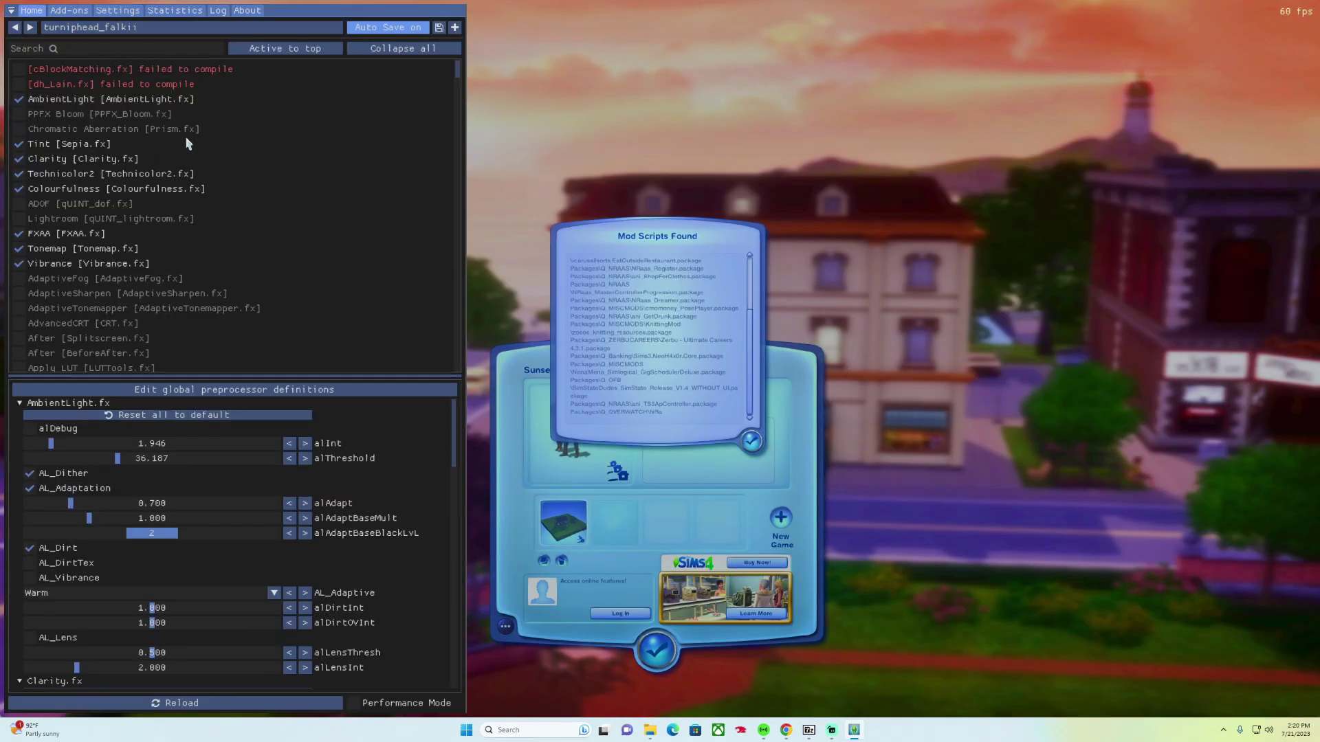
Browse the preset files offered from the game's Bin folder in ReShade and close the list without choosing one.
left_click(148, 30)
key("Down")
key("Down")
key("Up")
key("Up")
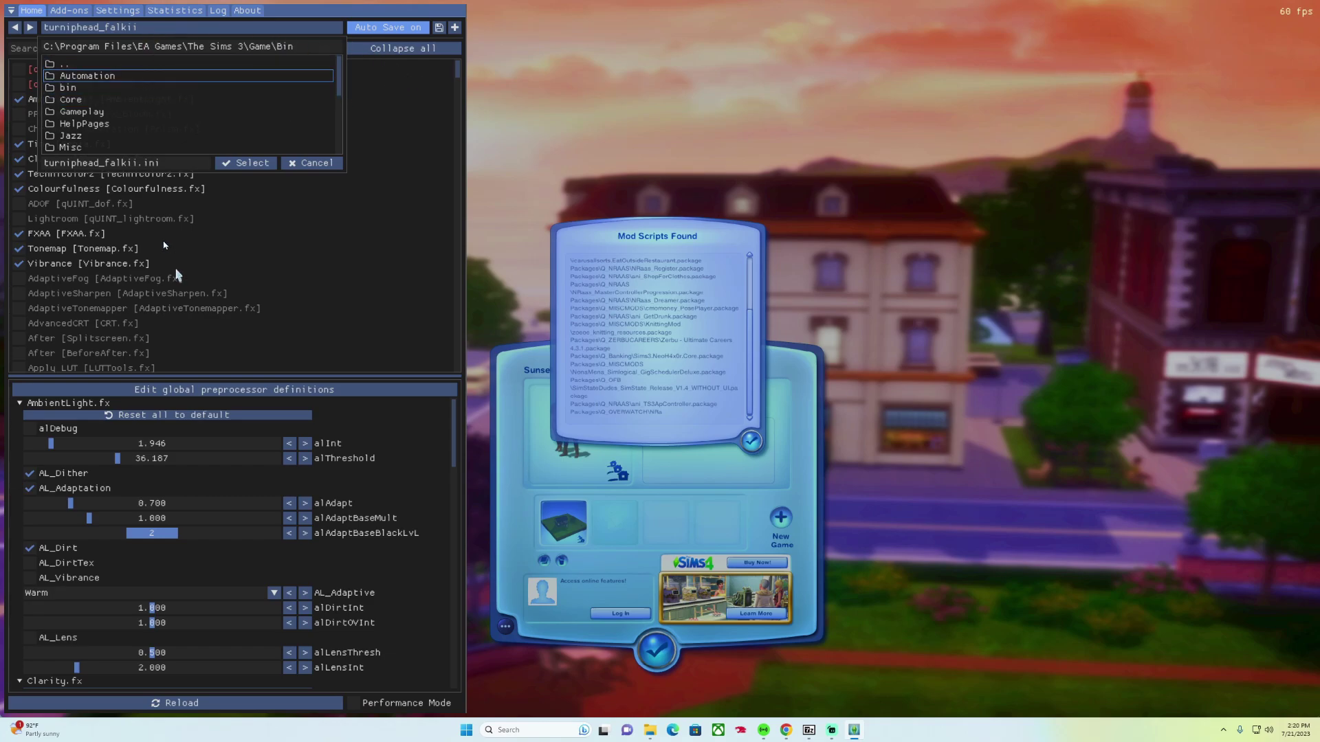
left_click(399, 73)
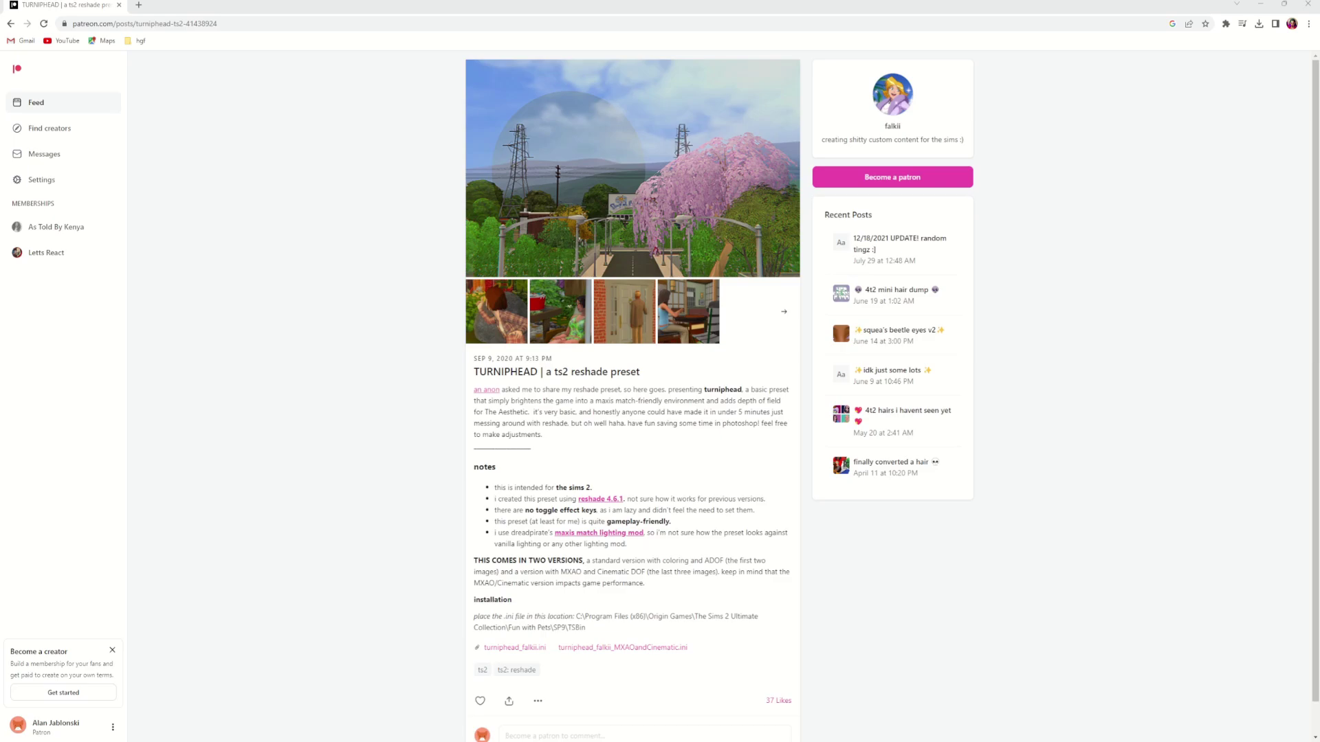
Review the TURNIPHEAD preset post on Patreon and check for turniphead_falkii.ini among the files in the game's Bin folder.
scroll(892, 395, "down", 1)
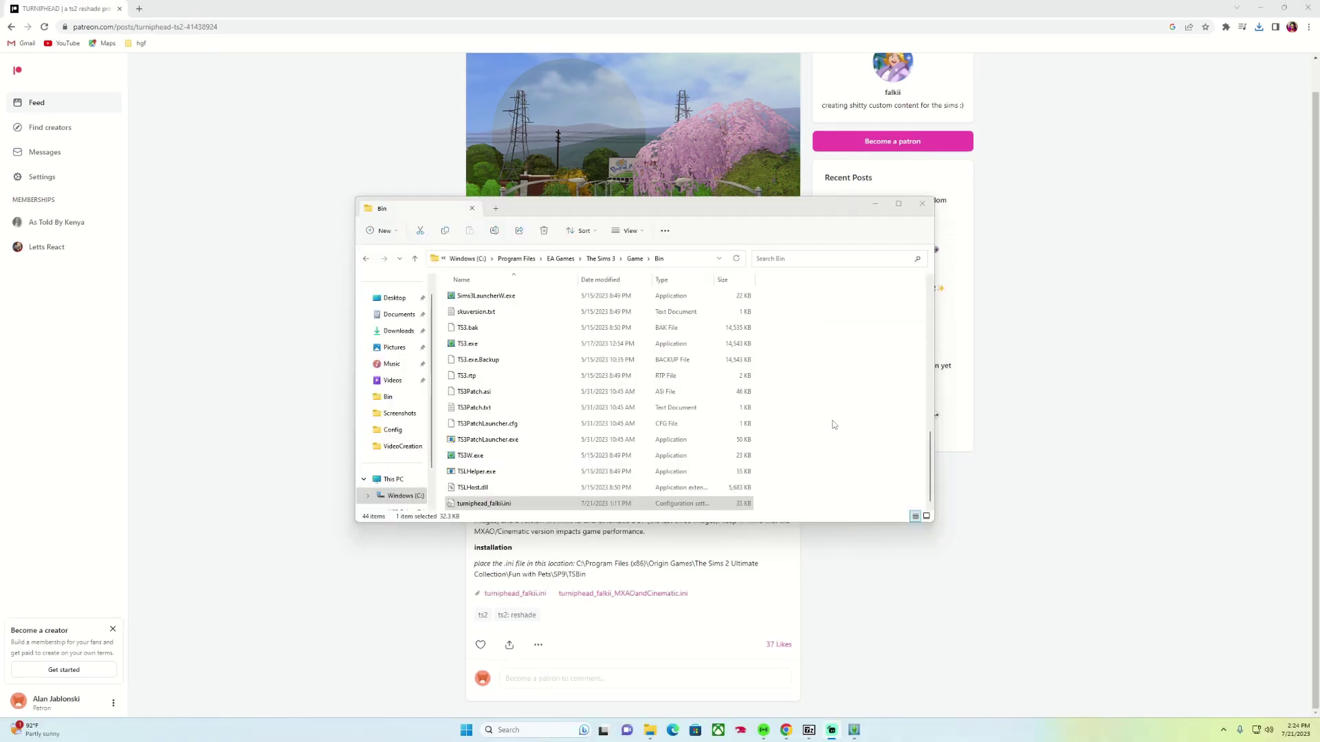
left_click(509, 504)
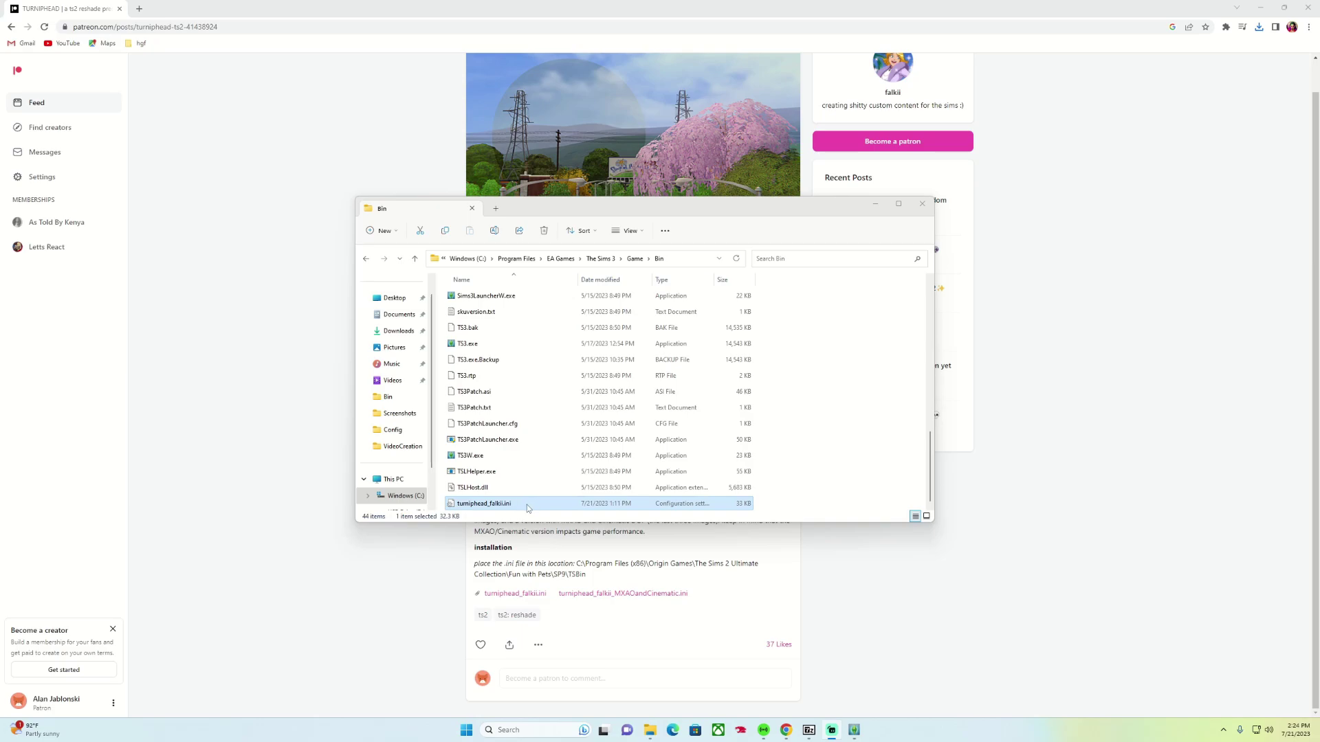
scroll(619, 412, "up", 10)
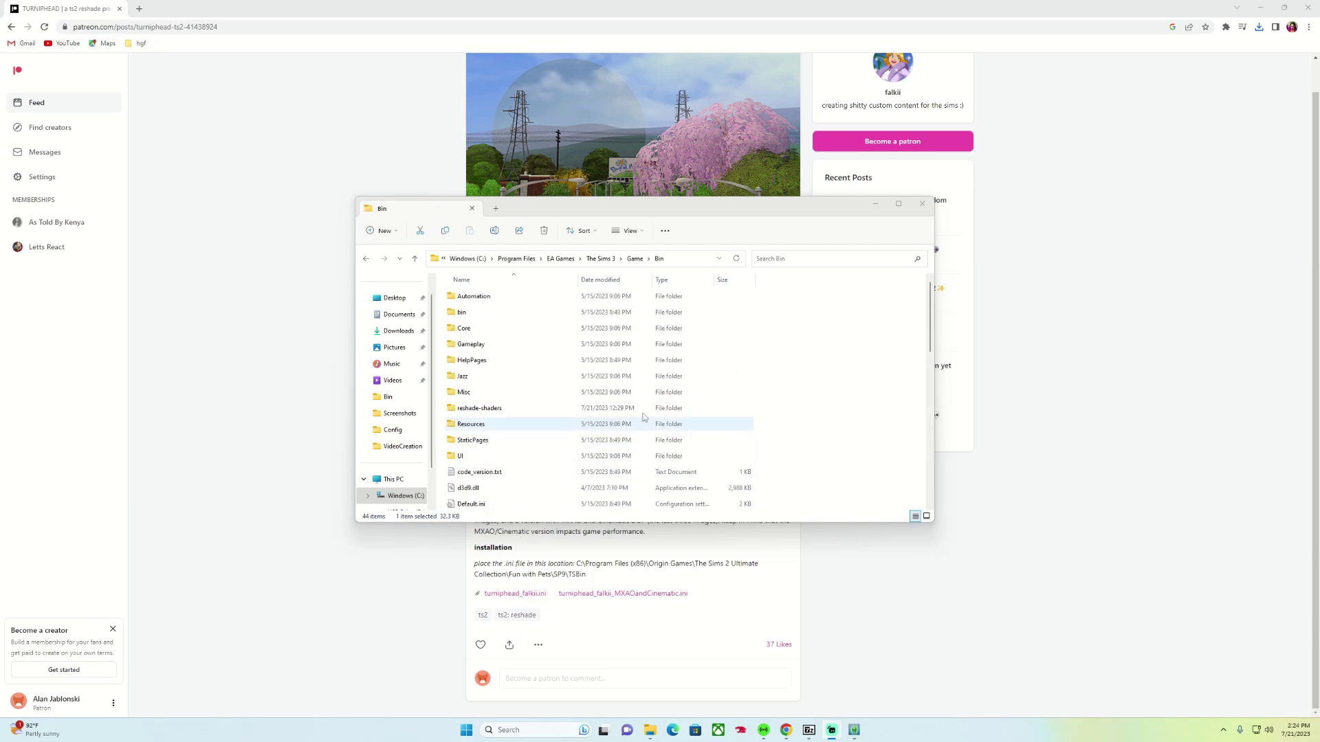
scroll(801, 391, "down", 10)
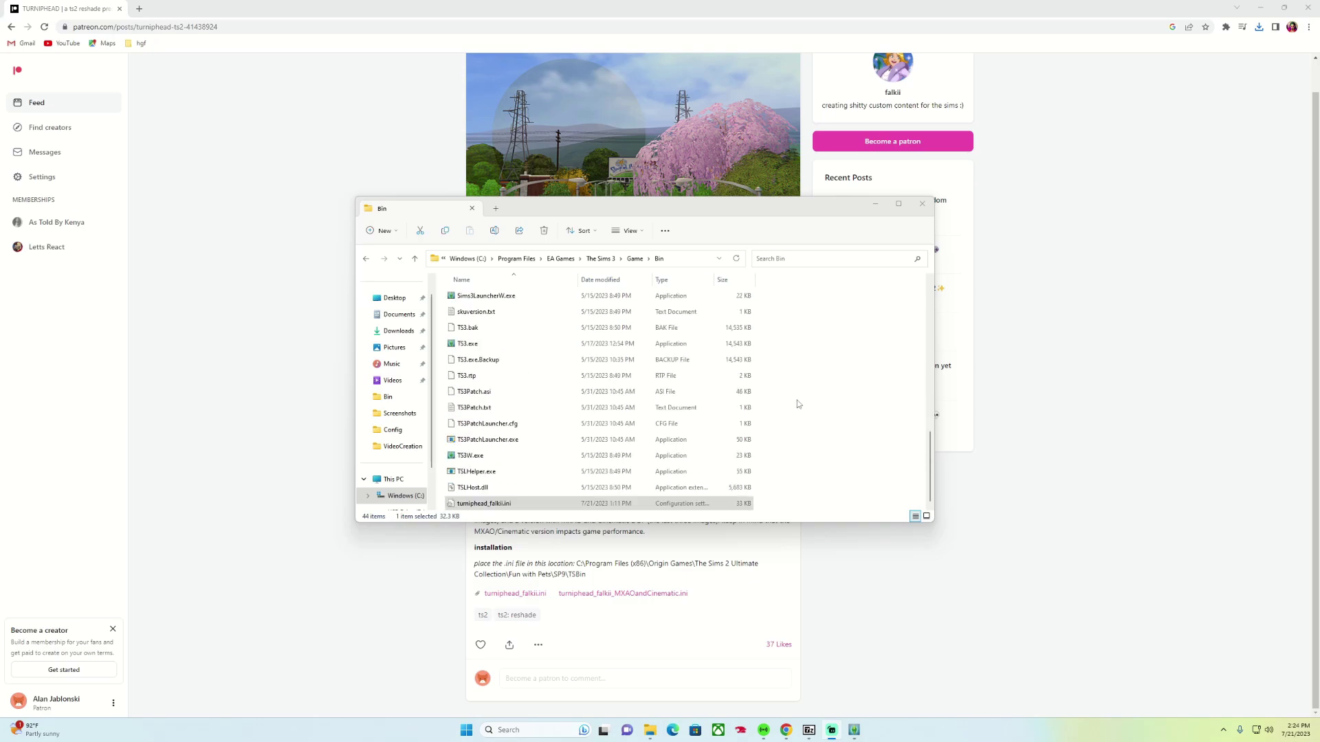
scroll(643, 412, "up", 10)
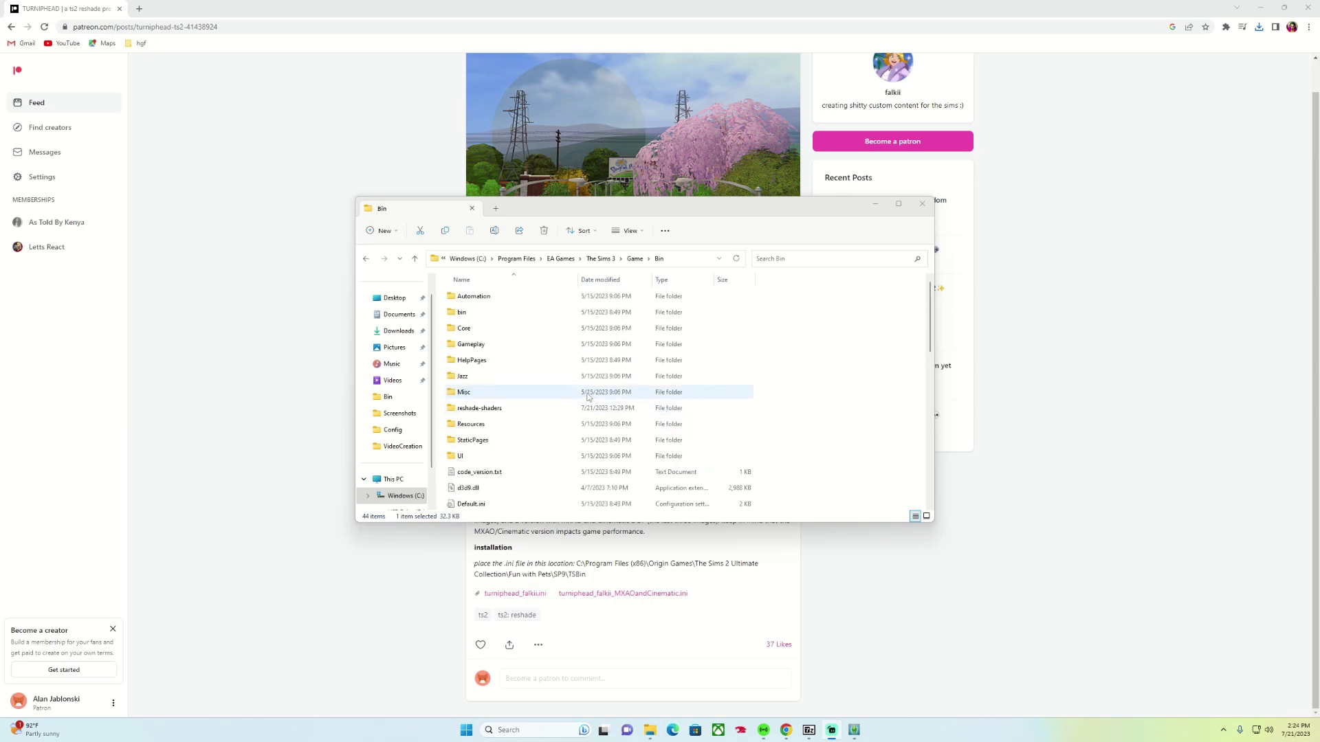
scroll(502, 392, "down", 10)
scroll(526, 469, "up", 4)
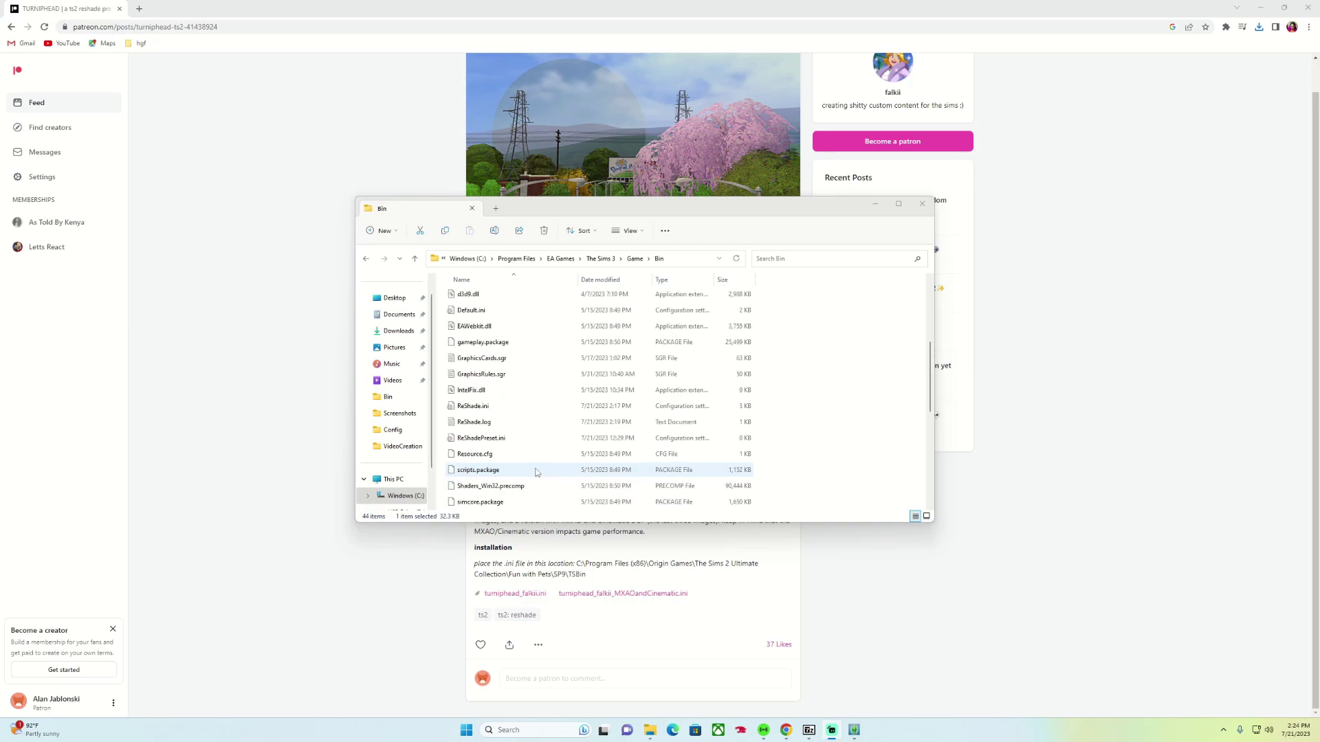
Return to The Sims 3, open the ReShade overlay and load the turniphead_falkii.ini preset.
key("alt+Tab")
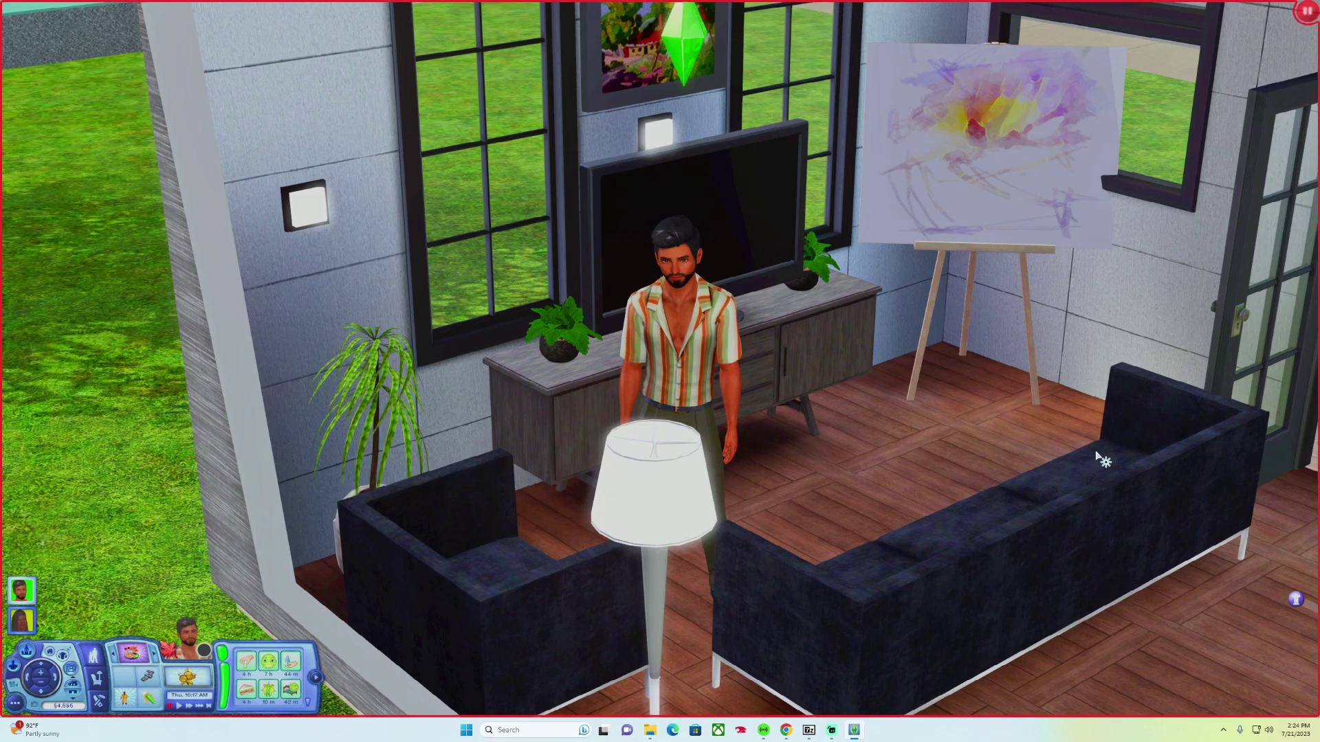
key("Home")
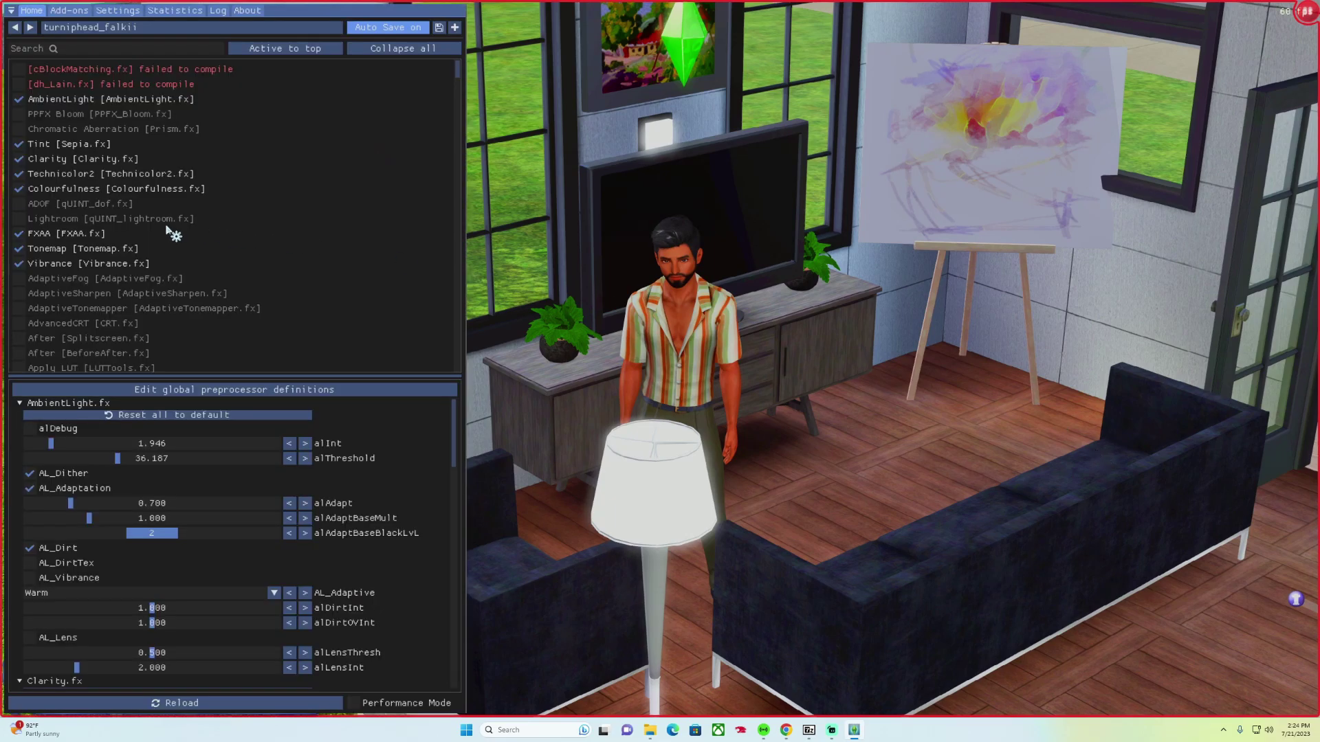
left_click(139, 29)
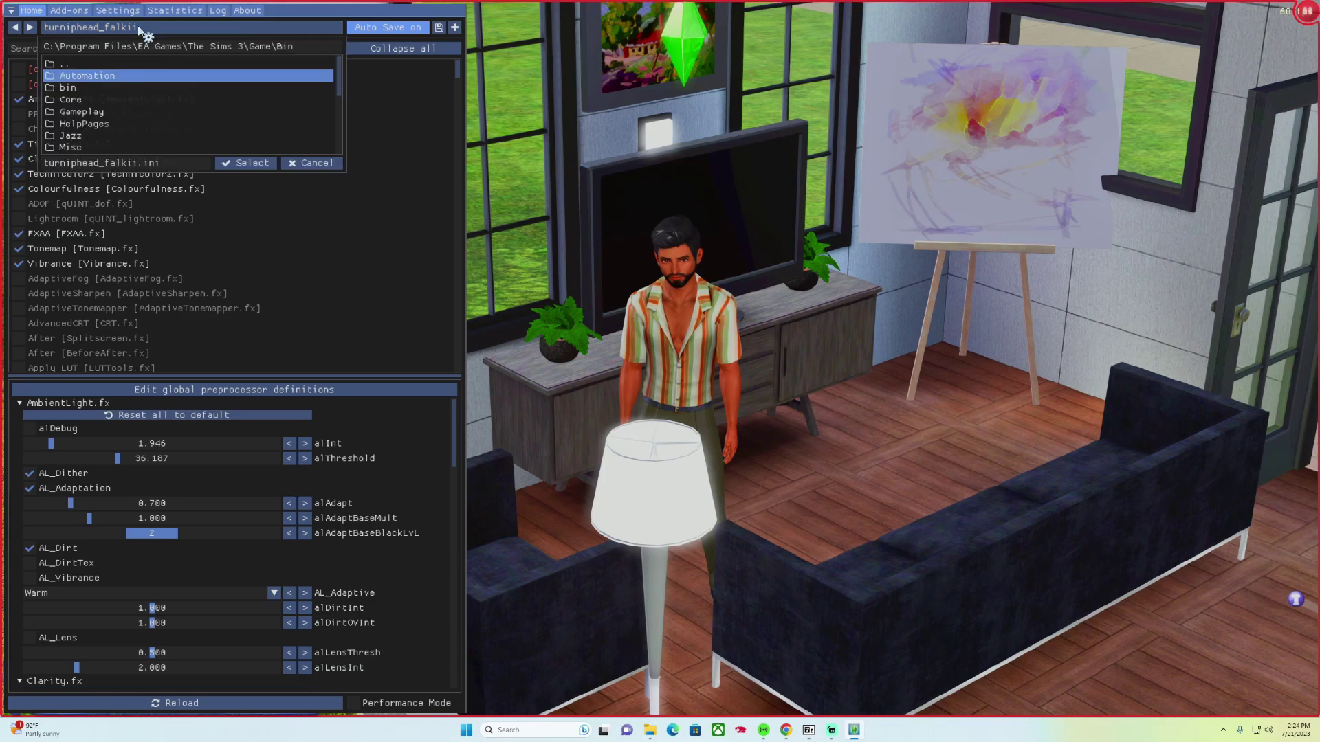
scroll(142, 110, "down", 5)
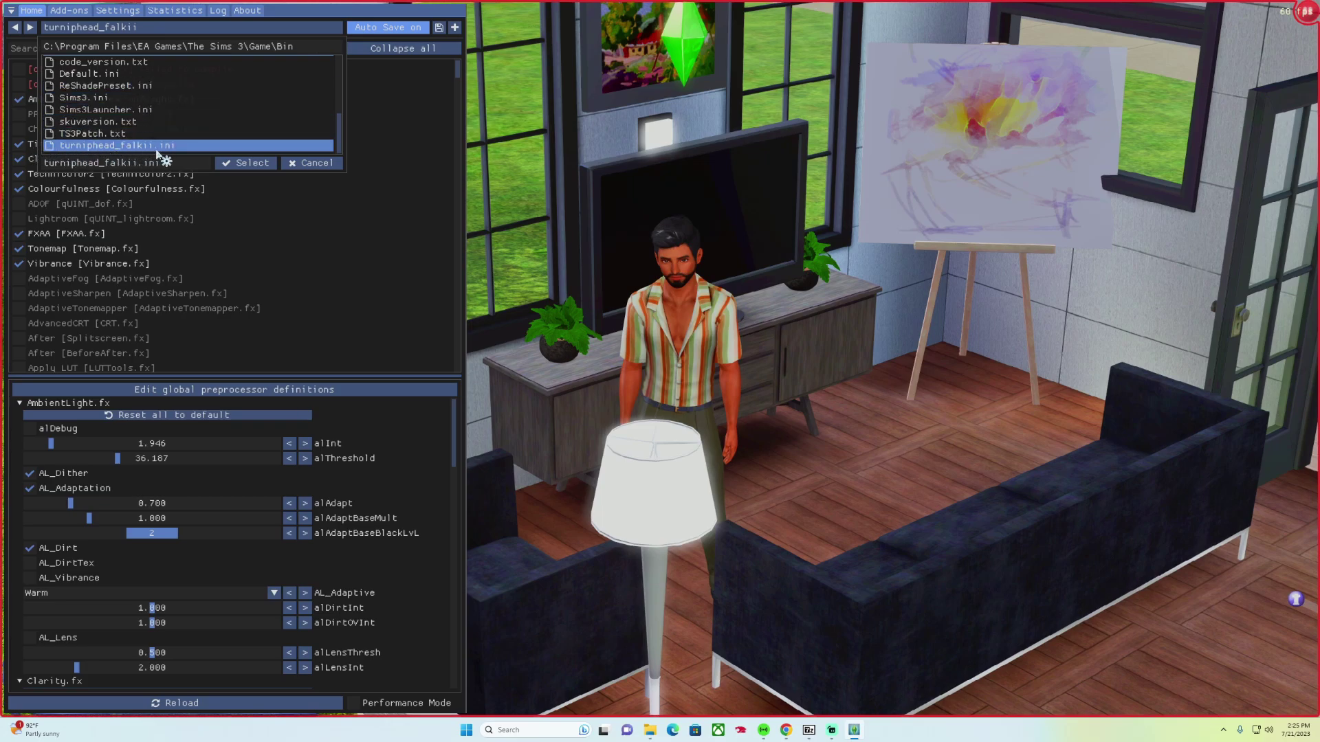
left_click(252, 164)
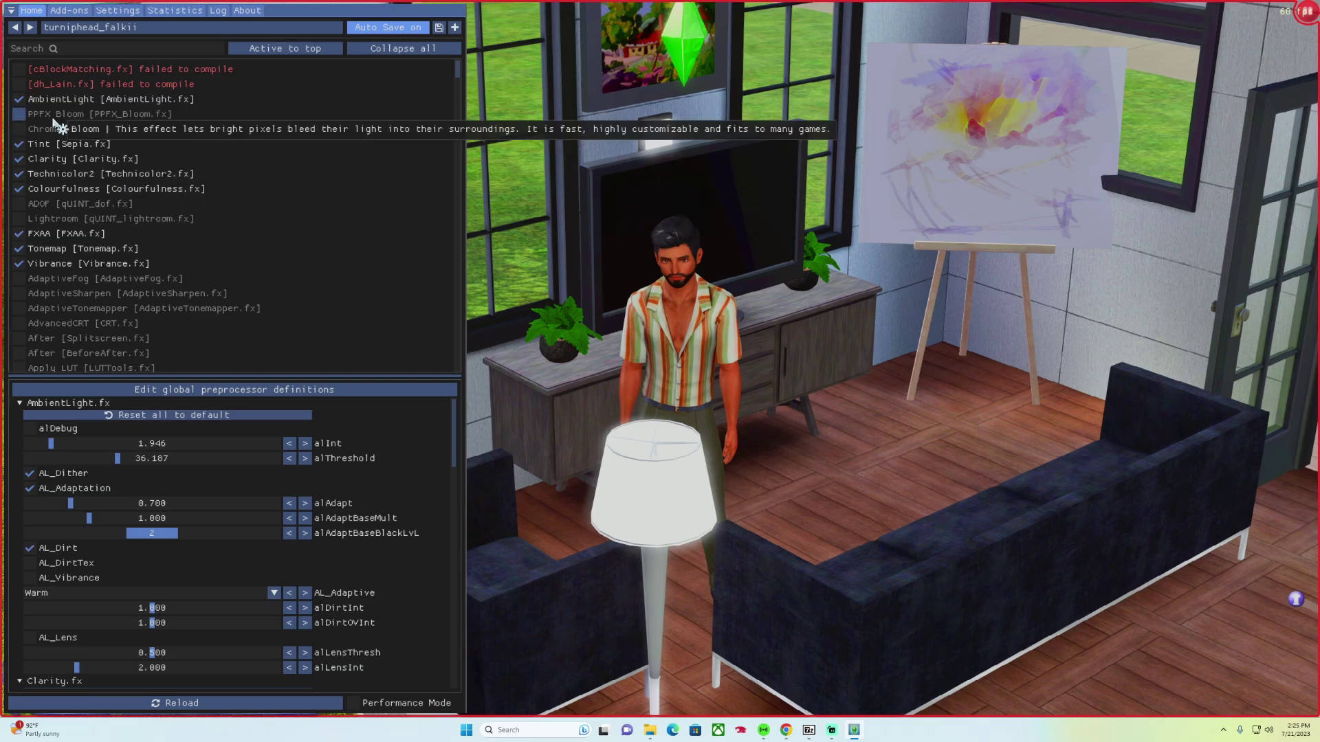
Compare the scene with PPFX Bloom on and off, leave it disabled, and enable the ADOF effect.
left_click(22, 117)
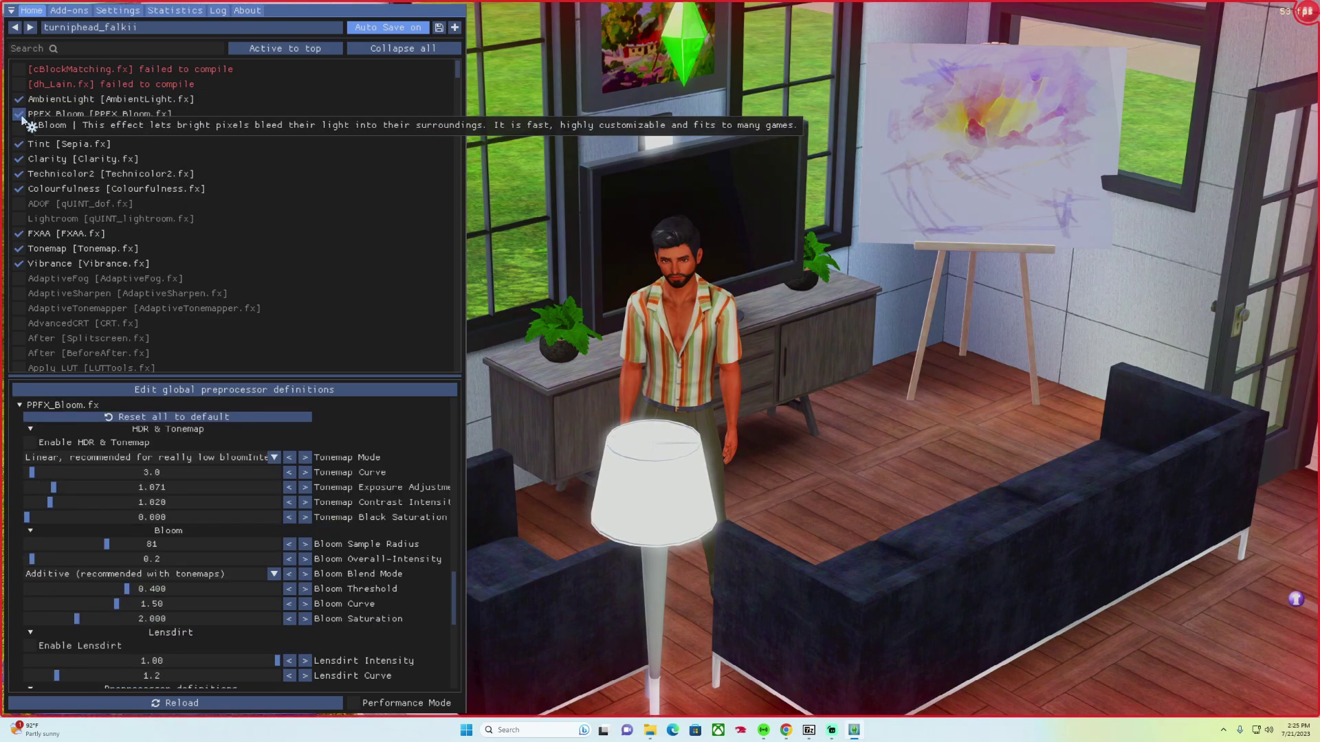
left_click(22, 117)
left_click(22, 117)
left_click(22, 117)
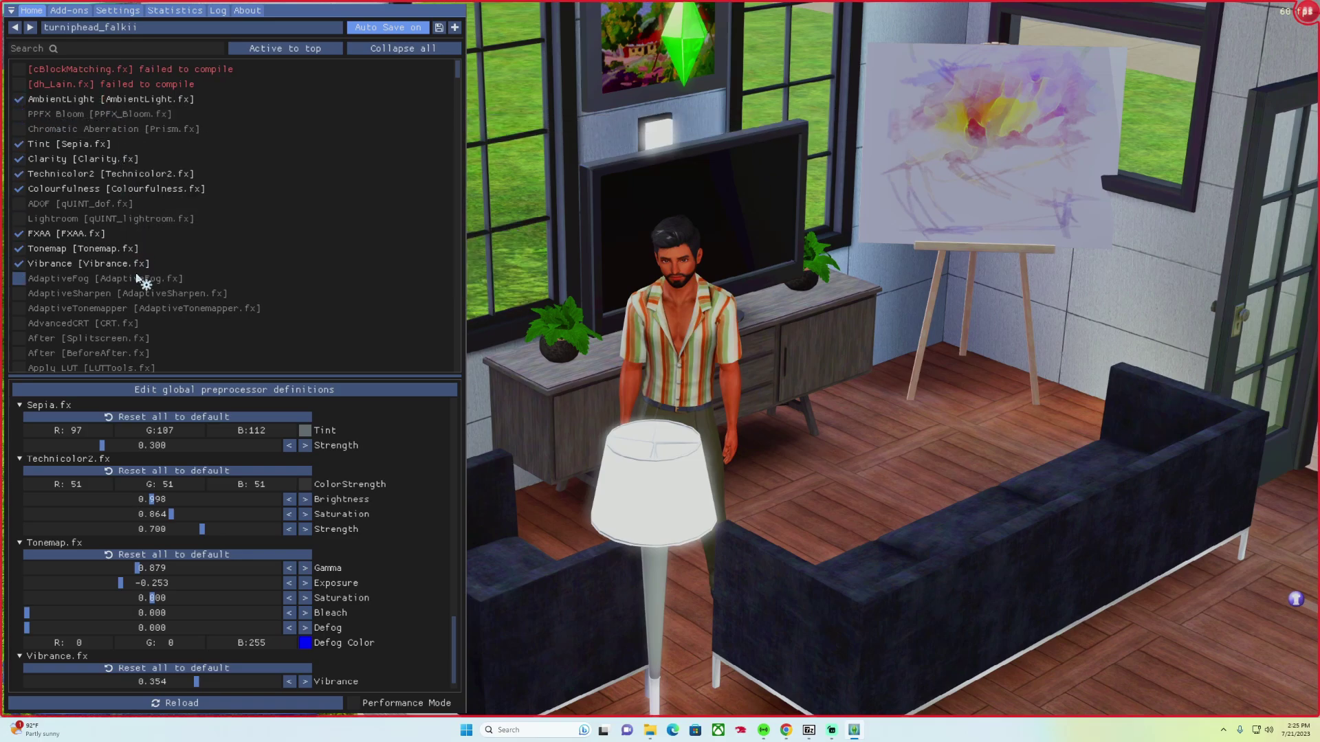
left_click(20, 204)
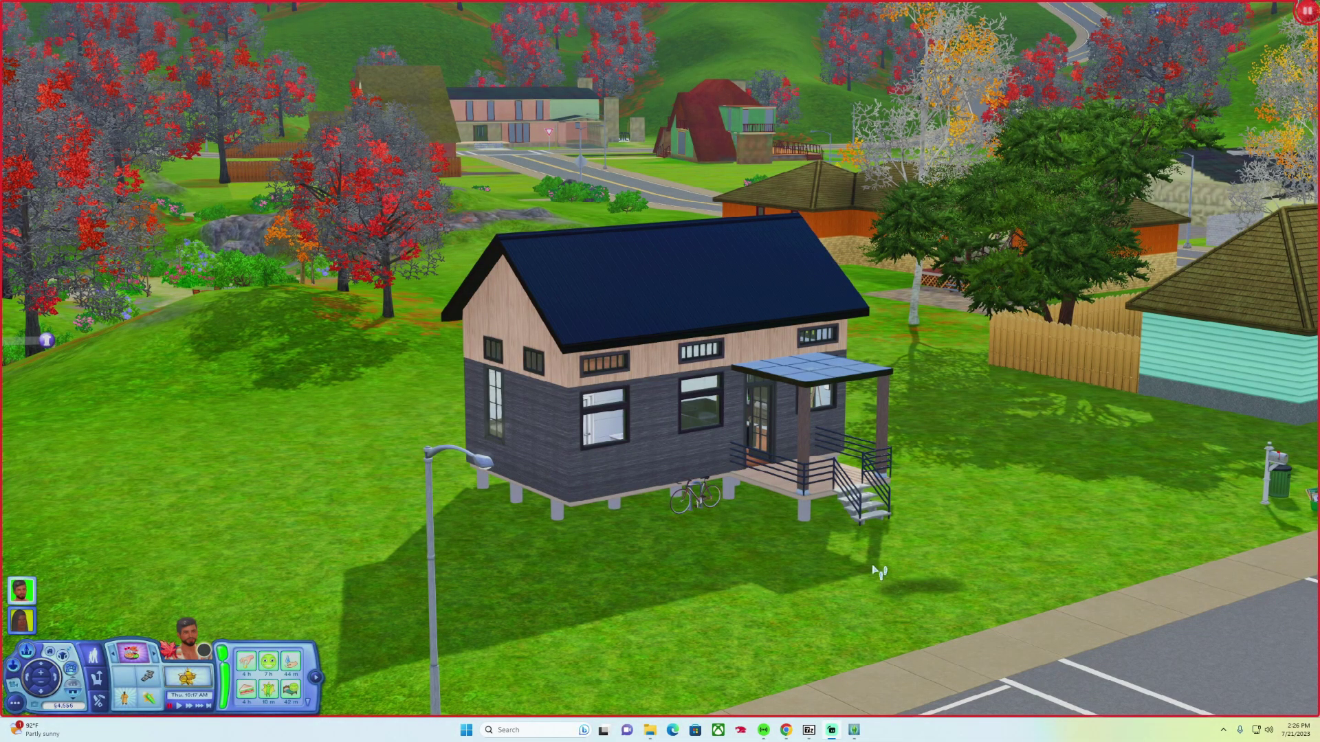
Examine how the house, neighbourhood and indoor Sim look in the game with the ReShade preset applied.
scroll(879, 572, "down", 5)
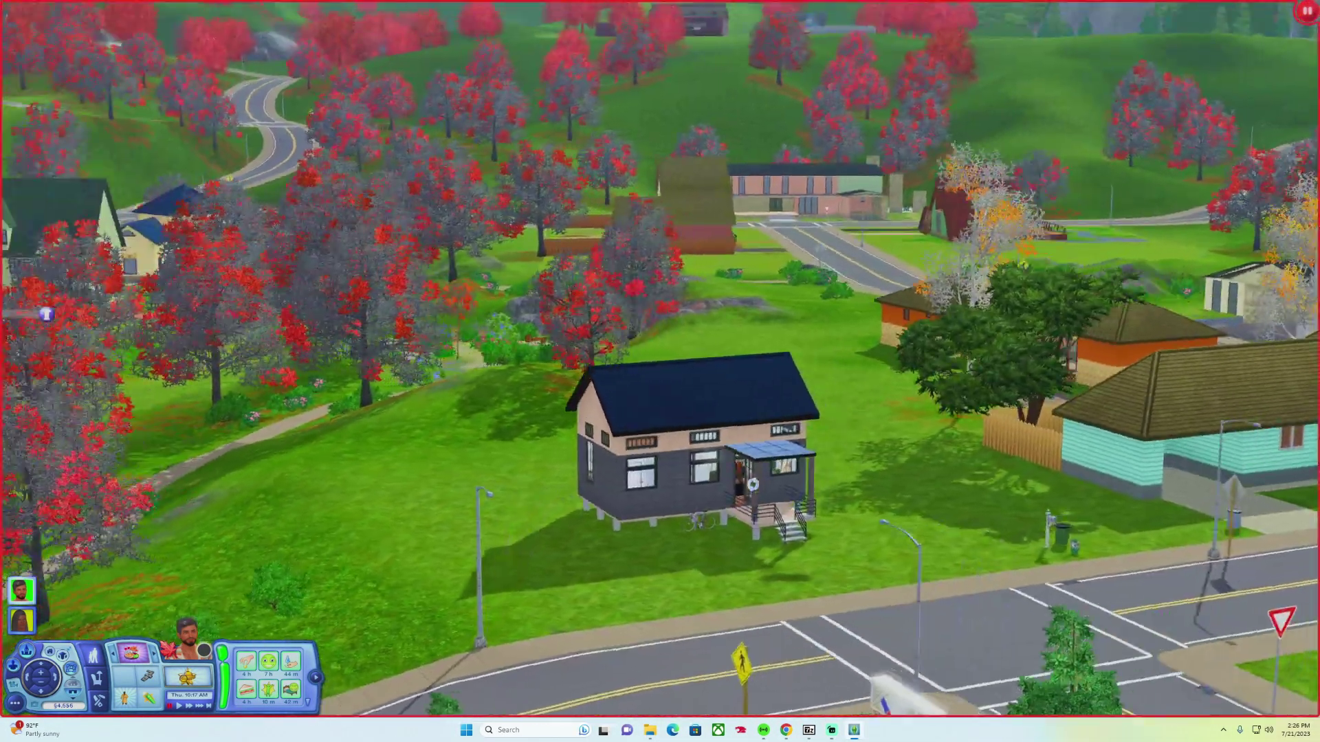
scroll(573, 469, "up", 8)
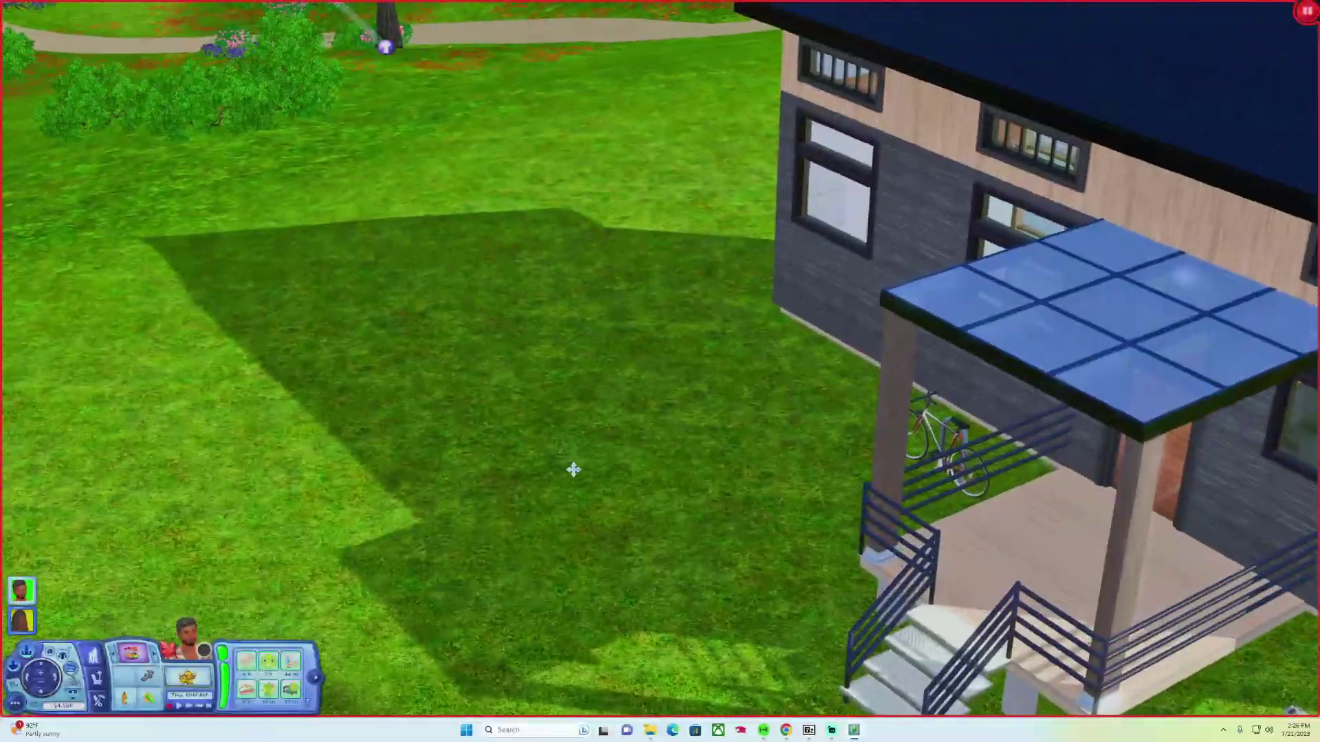
scroll(573, 469, "down", 10)
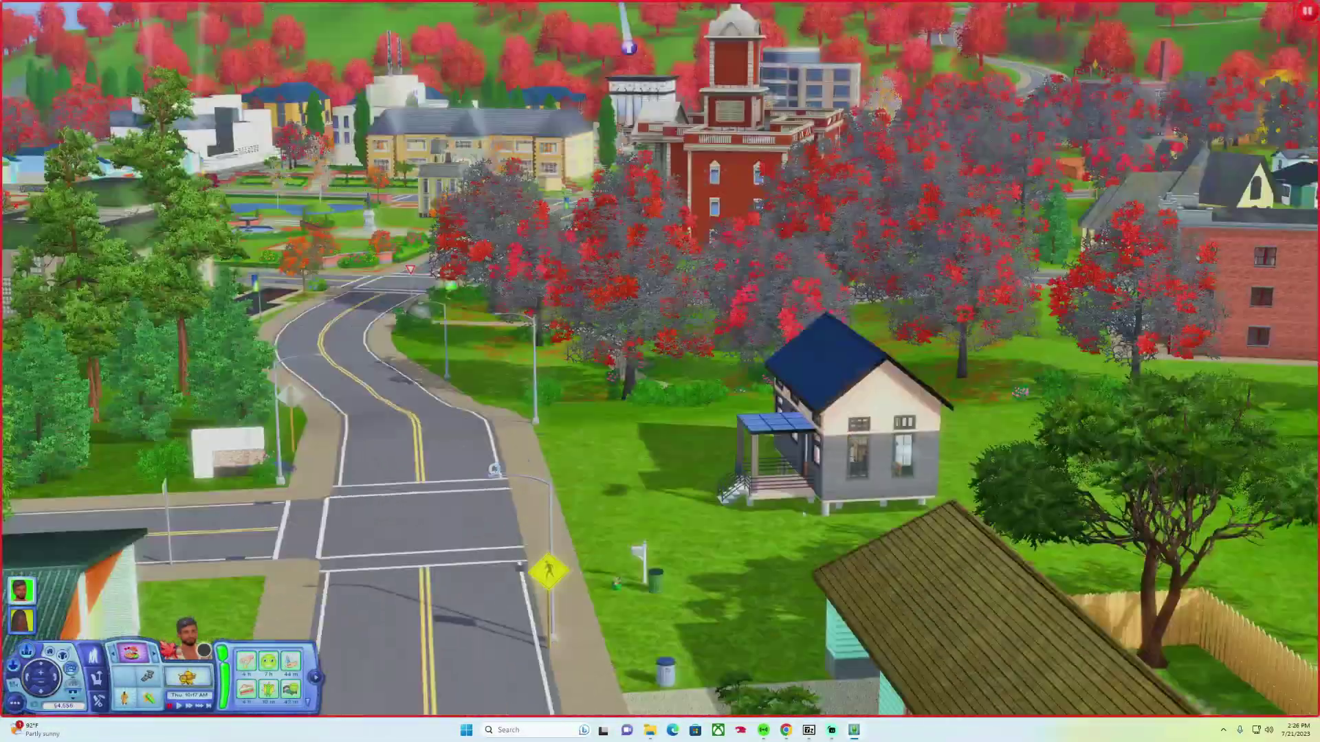
scroll(578, 440, "up", 5)
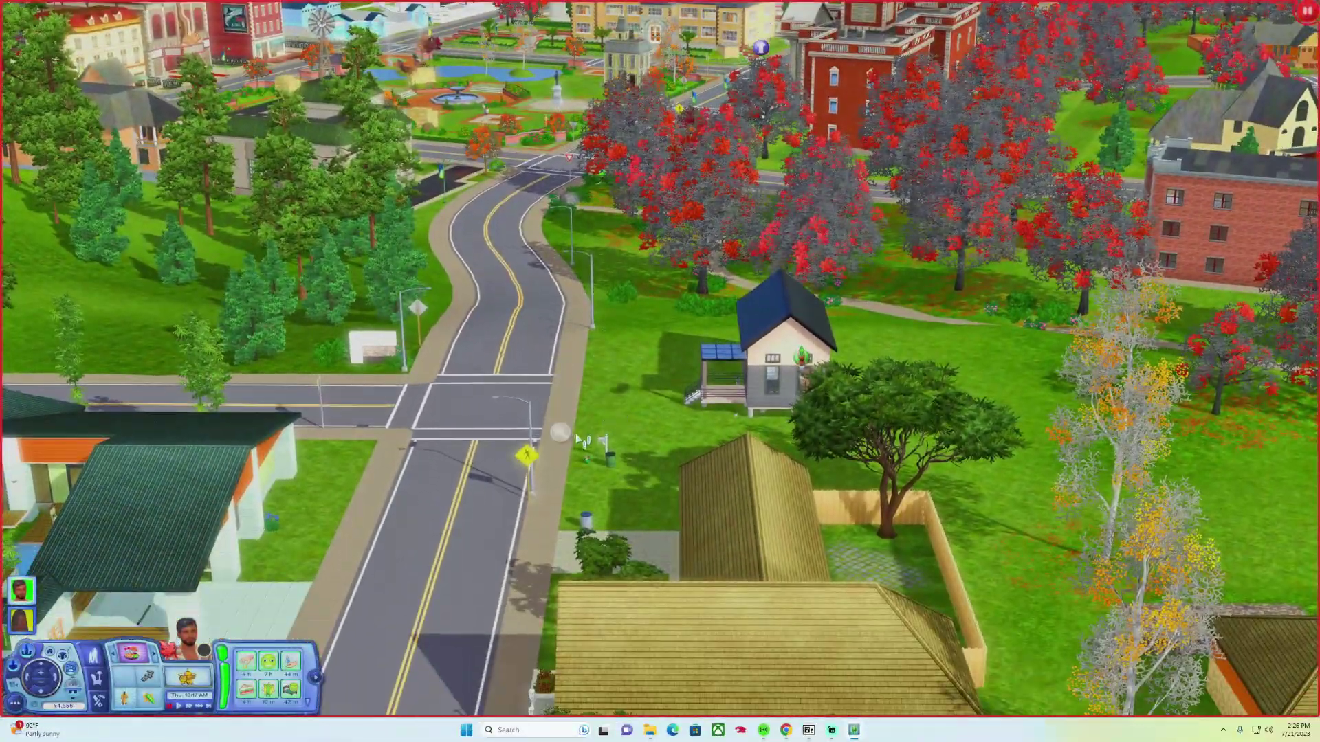
scroll(577, 440, "down", 6)
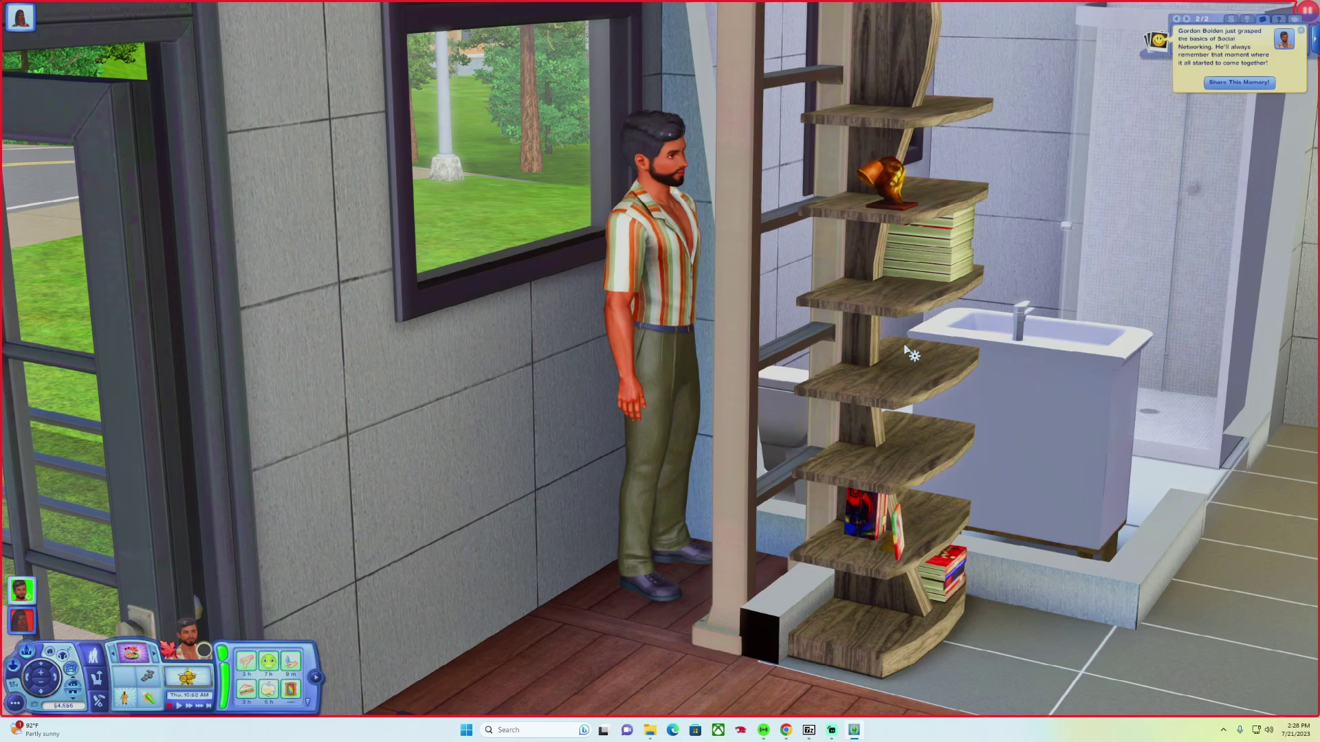
scroll(442, 412, "up", 3)
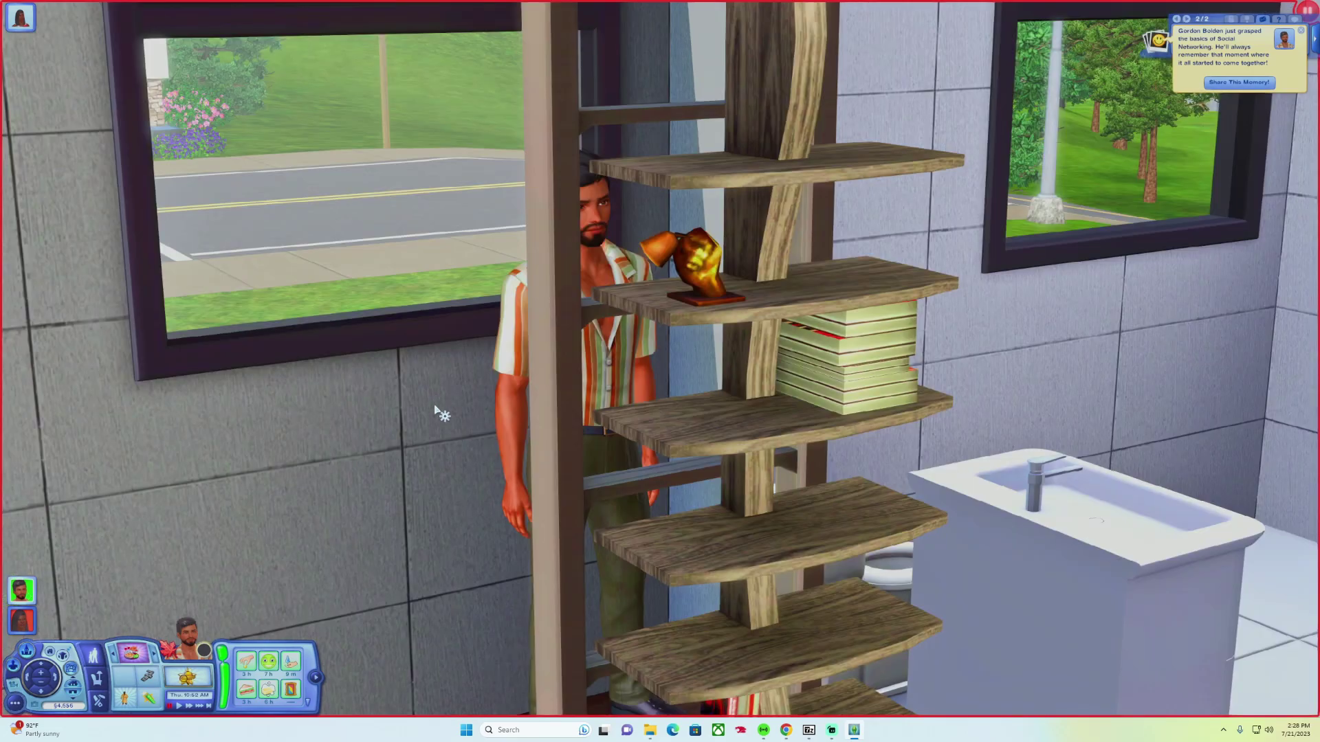
scroll(442, 430, "up", 3)
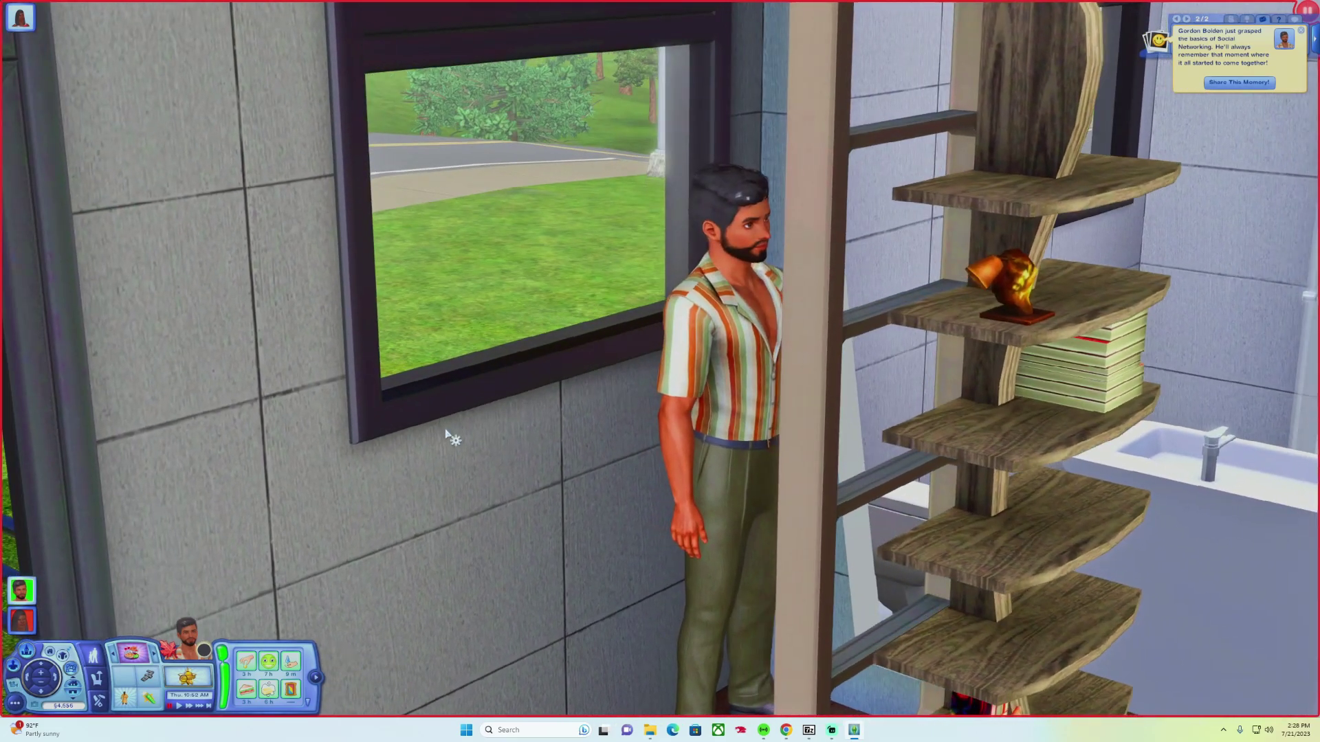